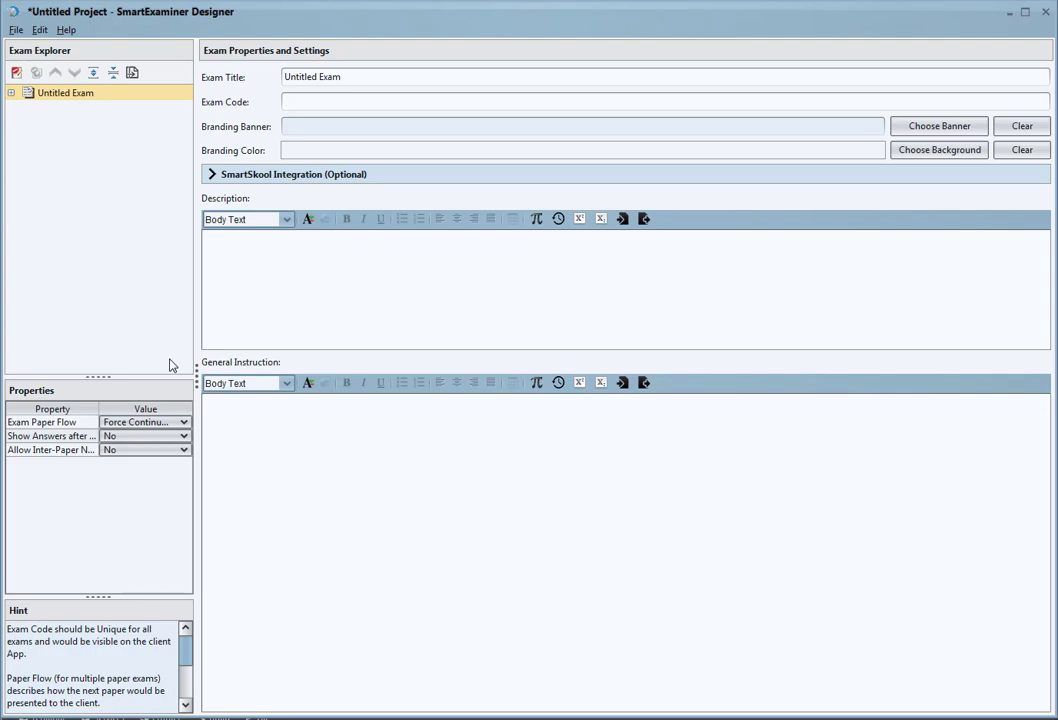
View the program's About information and close it
{"action": "left_click", "coordinate": [66, 30]}
{"action": "left_click", "coordinate": [85, 95]}
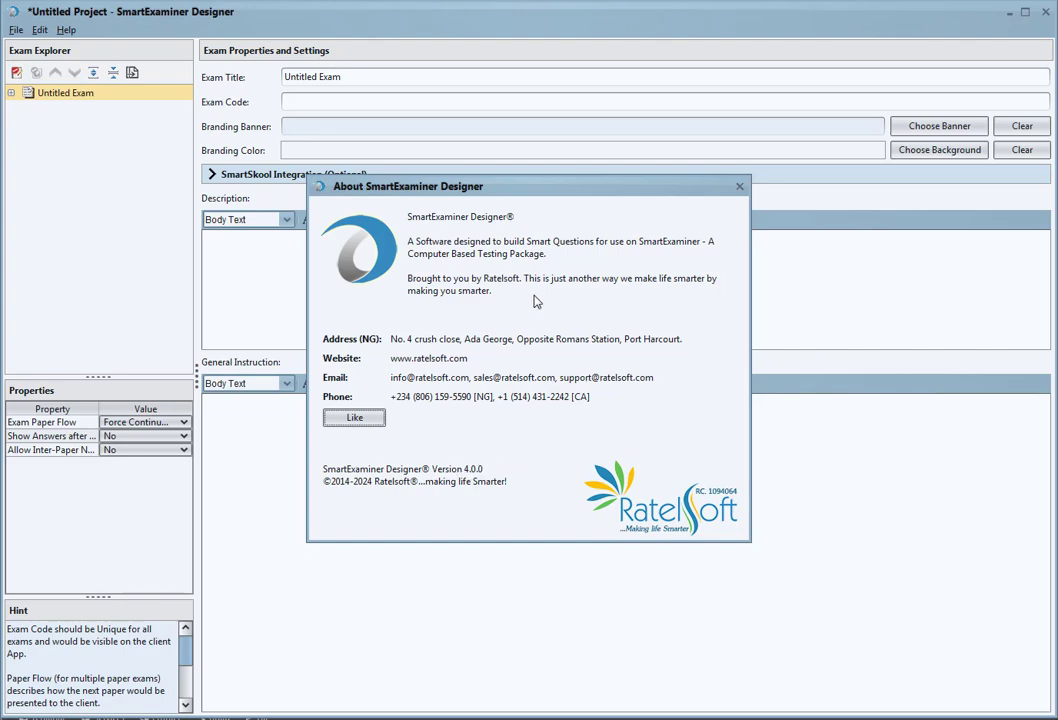
{"action": "left_click", "coordinate": [740, 187]}
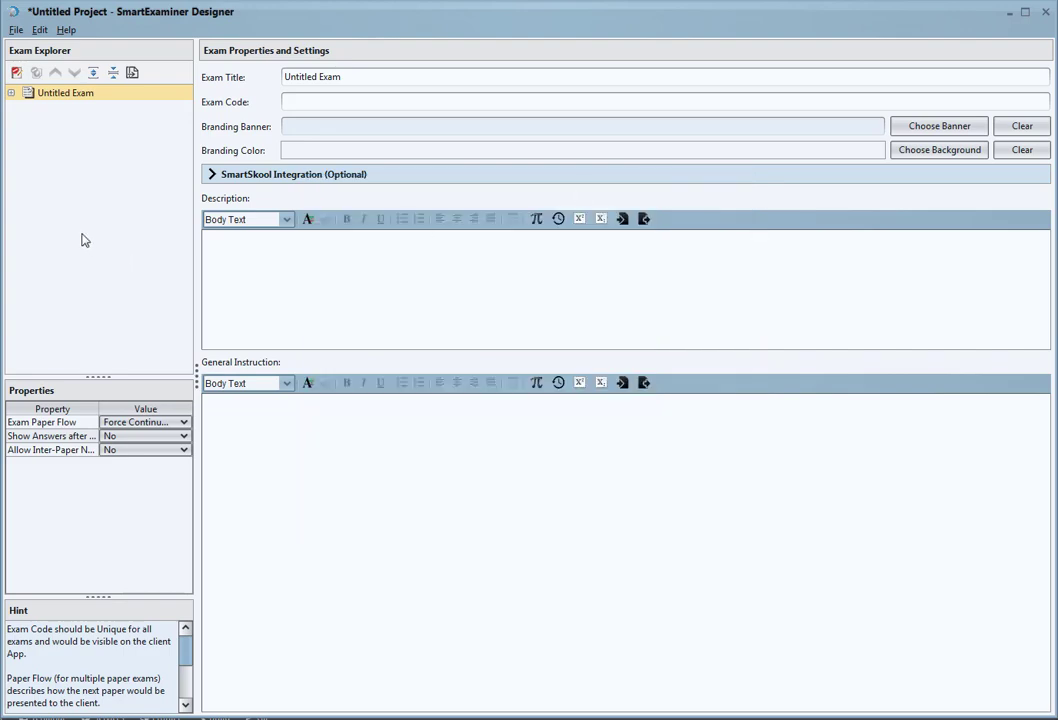
Add a paper to the untitled exam, create a Select and Place (Drag and Drop) question in it, and open that question for editing
{"action": "left_click", "coordinate": [17, 72]}
{"action": "left_click", "coordinate": [58, 105]}
{"action": "left_click", "coordinate": [36, 73]}
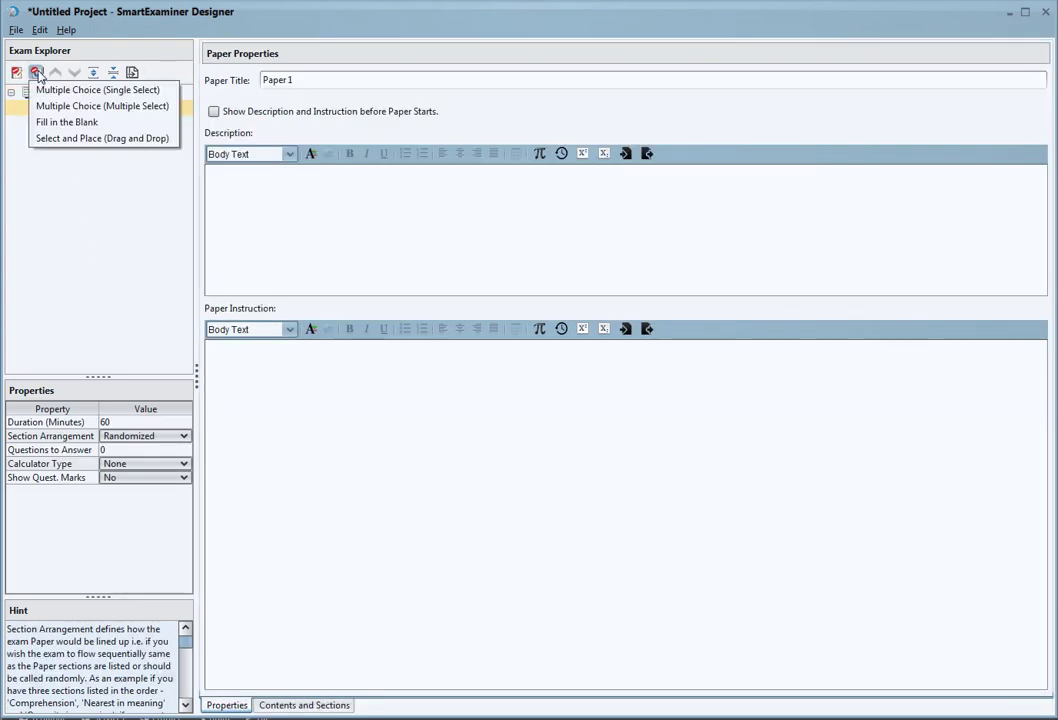
{"action": "left_click", "coordinate": [97, 139]}
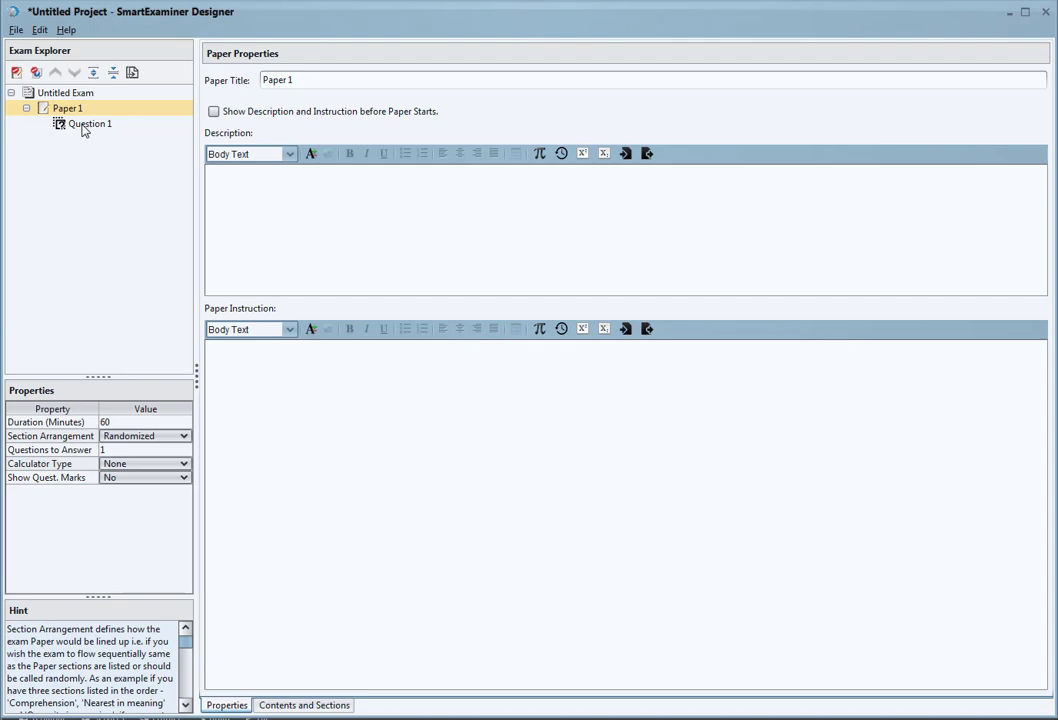
{"action": "left_click", "coordinate": [84, 128]}
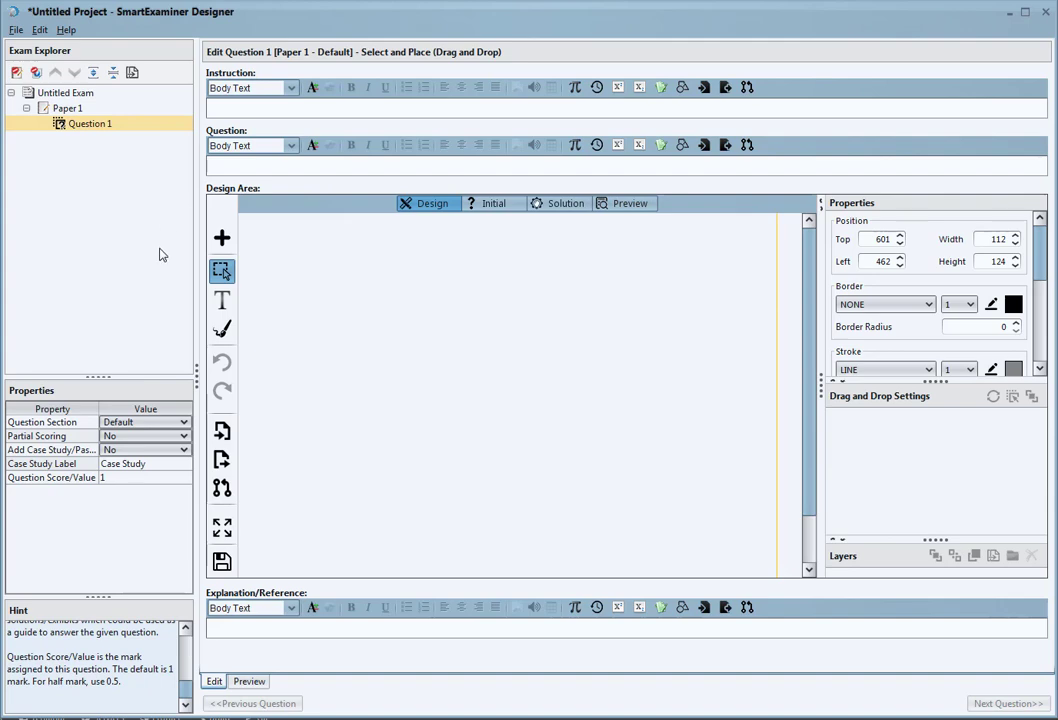
Examine the question's Instruction and Question fields and the Design, Initial, Solution and Preview views of its design area
{"action": "left_click", "coordinate": [324, 114]}
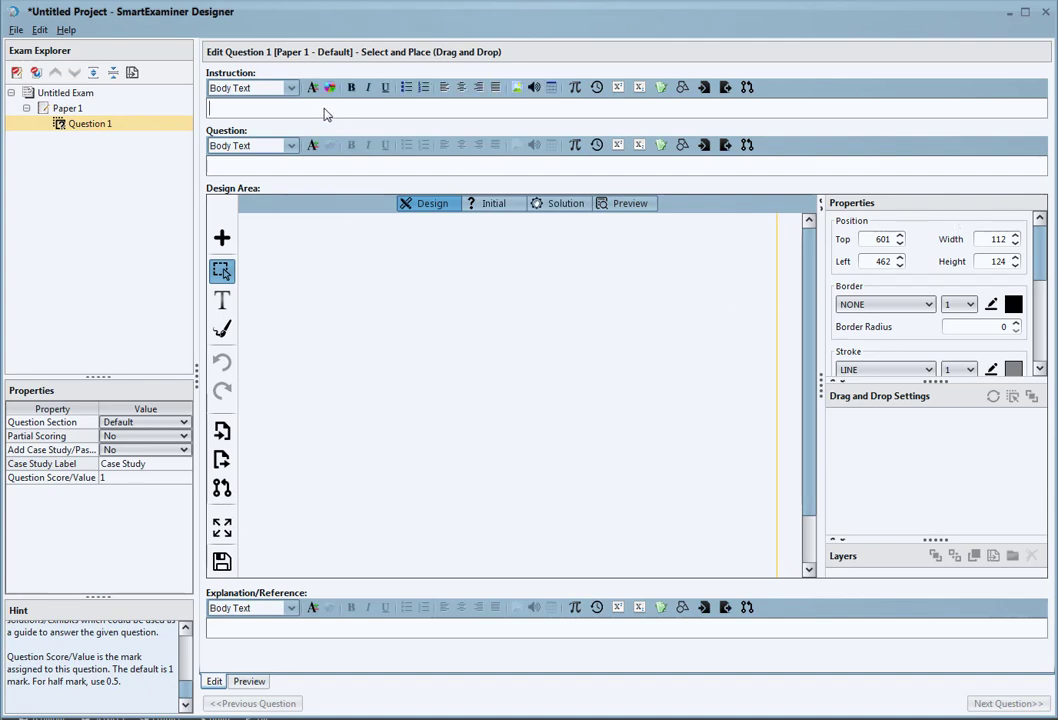
{"action": "left_click", "coordinate": [403, 172]}
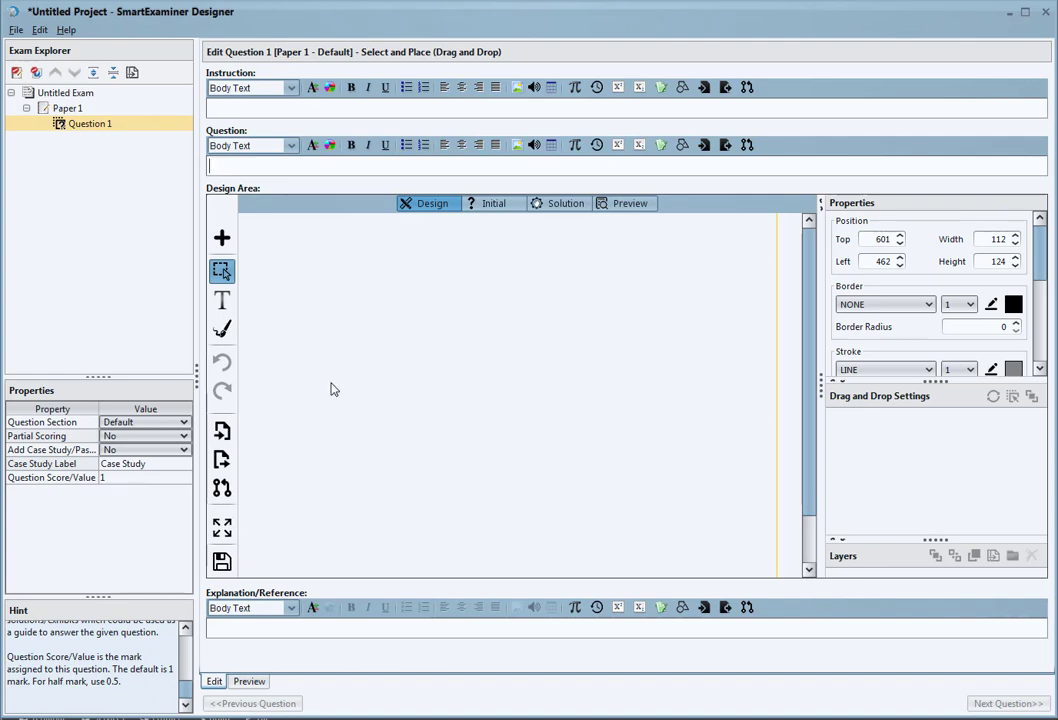
{"action": "left_click", "coordinate": [491, 205]}
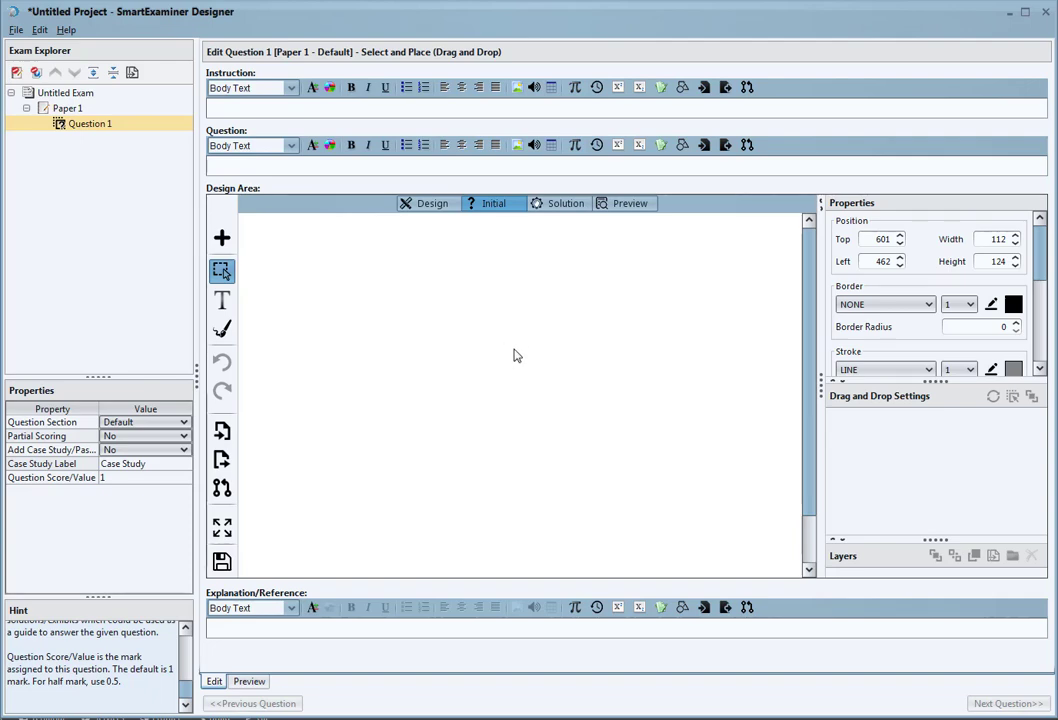
{"action": "left_click", "coordinate": [428, 205]}
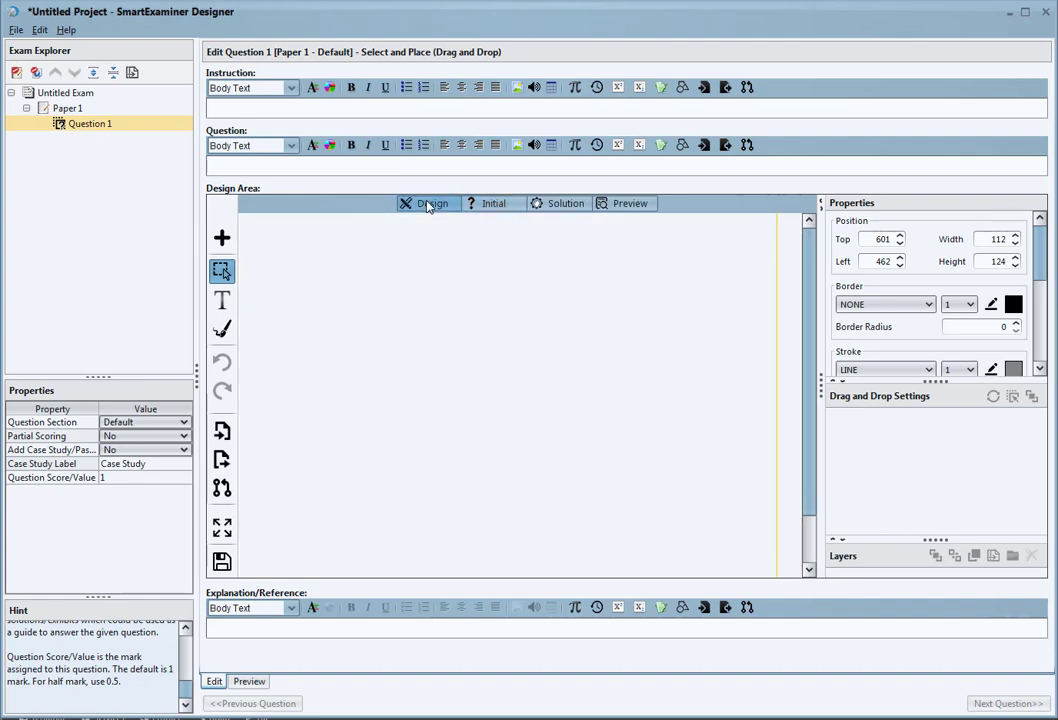
{"action": "left_click", "coordinate": [493, 206]}
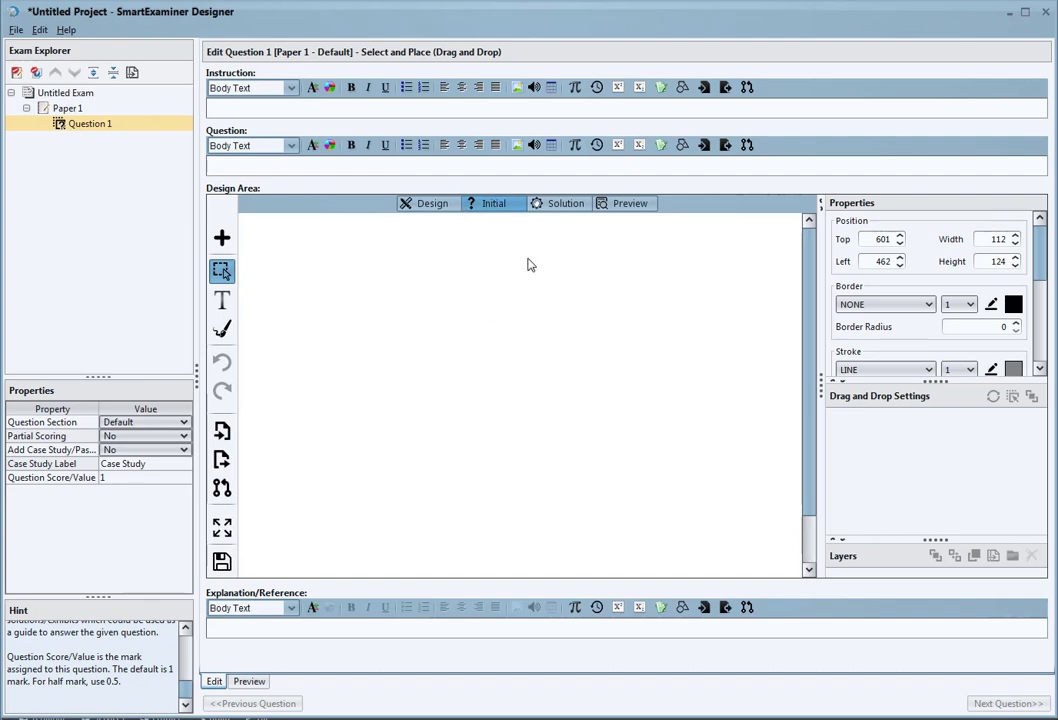
{"action": "left_click", "coordinate": [563, 204]}
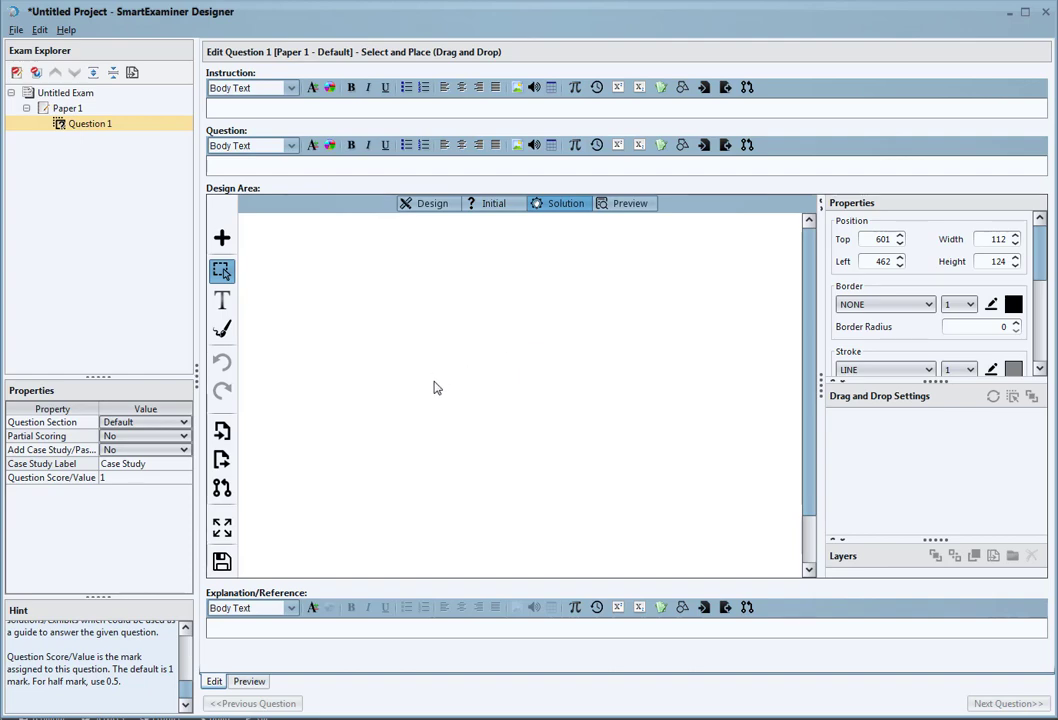
{"action": "left_click", "coordinate": [626, 207]}
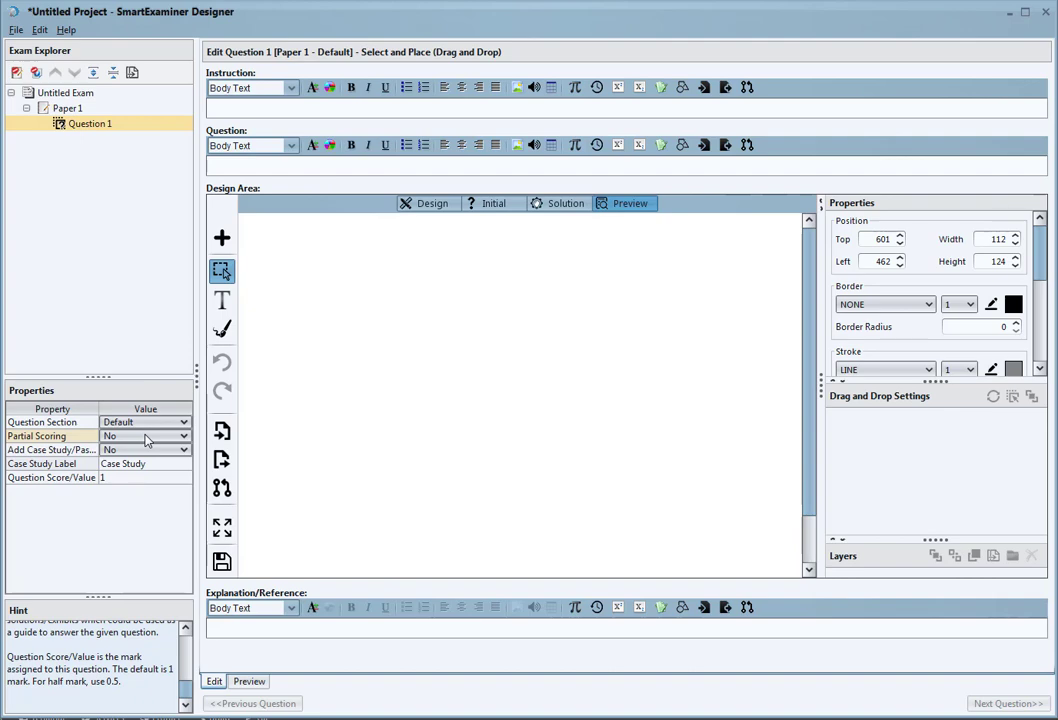
Add a new box and place it in the design canvas's upper-left area, at about top 38, left 47
{"action": "left_click", "coordinate": [222, 237]}
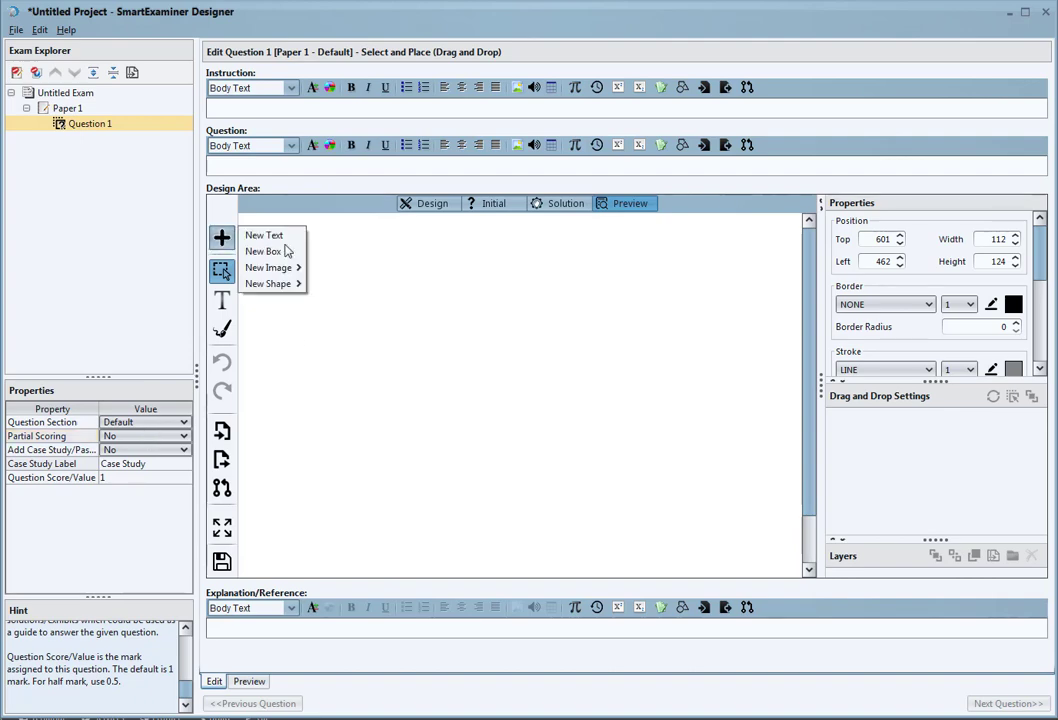
{"action": "left_click", "coordinate": [268, 251]}
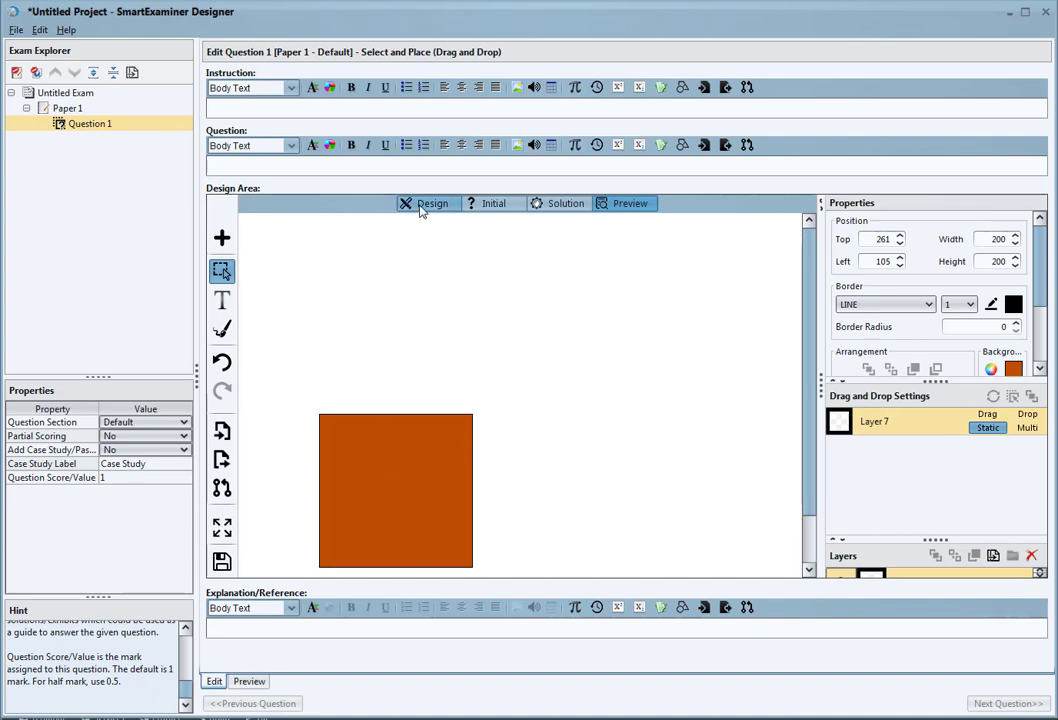
{"action": "left_click", "coordinate": [627, 204]}
{"action": "left_click", "coordinate": [424, 205]}
{"action": "left_click_drag", "start_coordinate": [420, 446], "coordinate": [370, 289]}
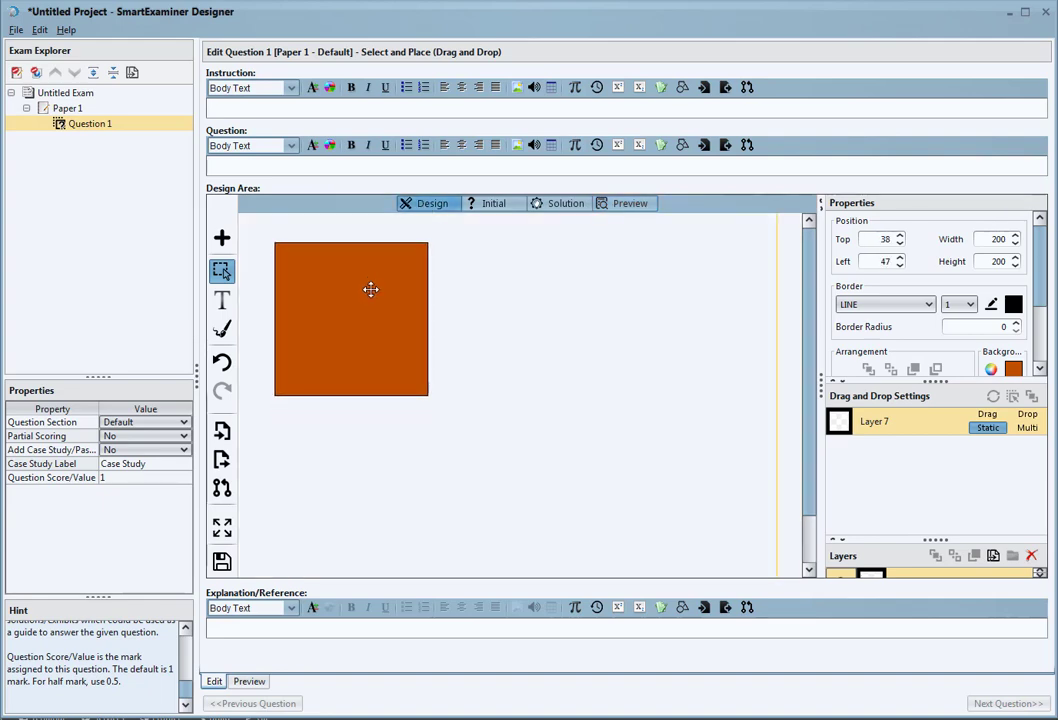
Add a second box and place it to the right of the orange one, at about top 40, left 341
{"action": "left_click", "coordinate": [222, 238]}
{"action": "left_click", "coordinate": [258, 251]}
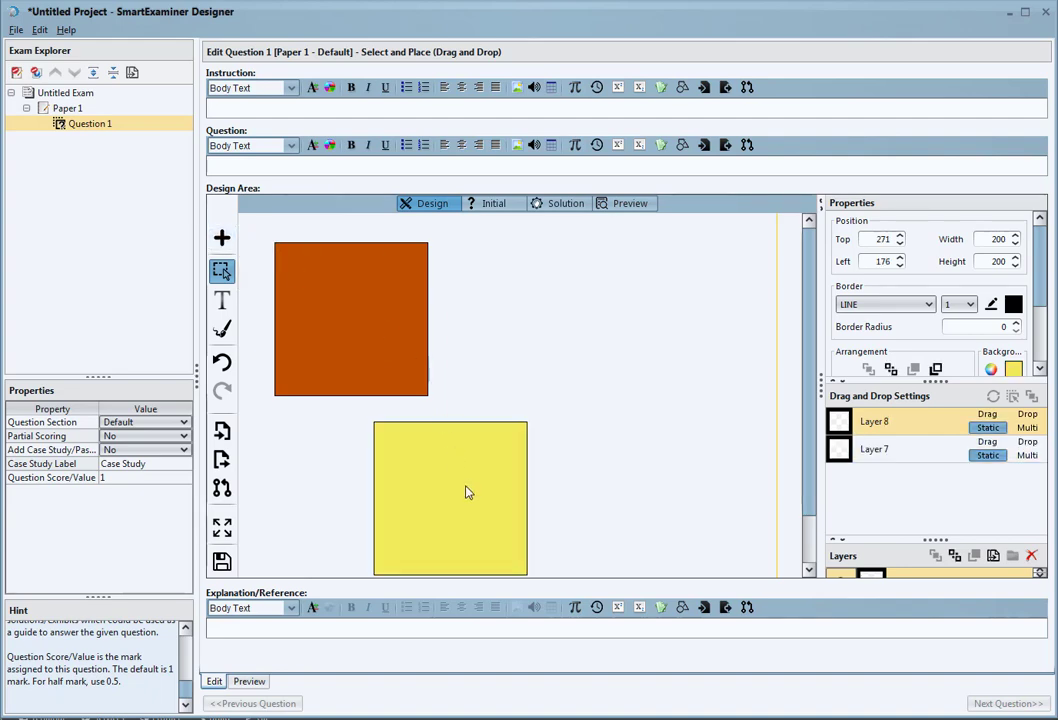
{"action": "left_click_drag", "start_coordinate": [465, 491], "coordinate": [592, 308]}
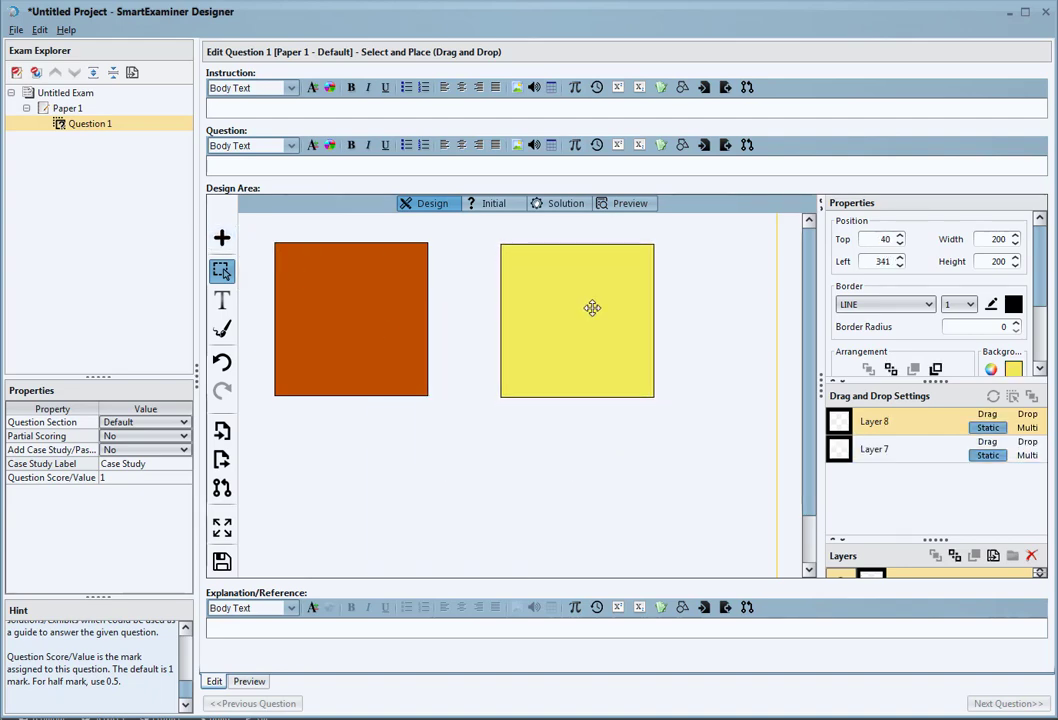
Add a third box and place it directly below the yellow one, at about top 265, left 338
{"action": "left_click", "coordinate": [222, 238]}
{"action": "left_click", "coordinate": [258, 248]}
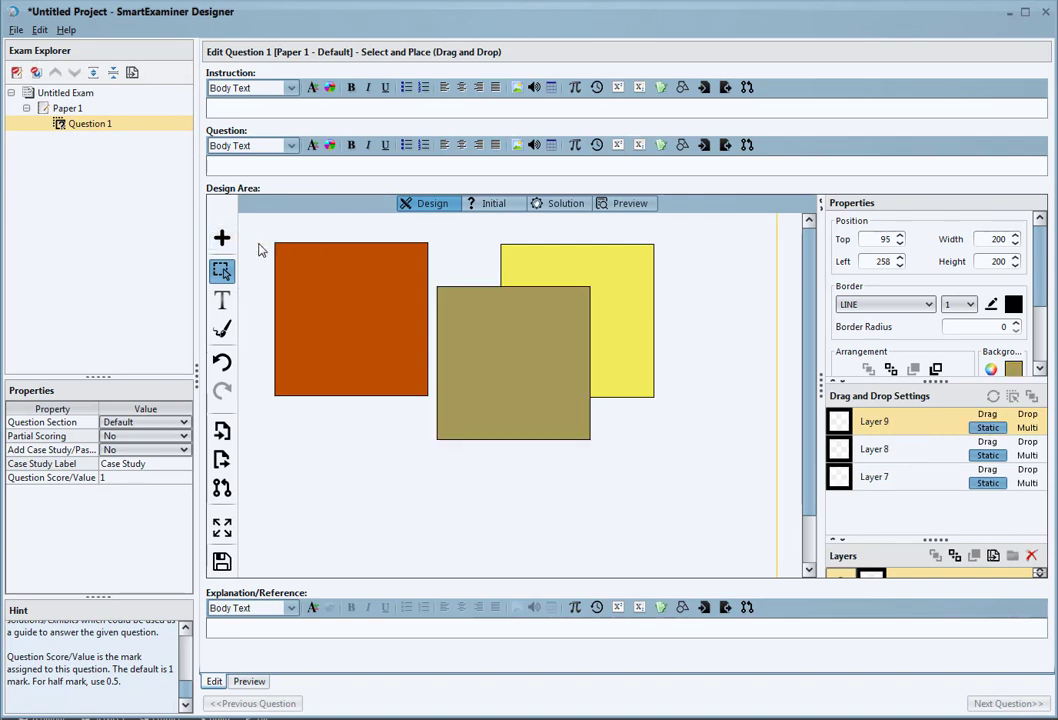
{"action": "left_click_drag", "start_coordinate": [497, 373], "coordinate": [557, 497]}
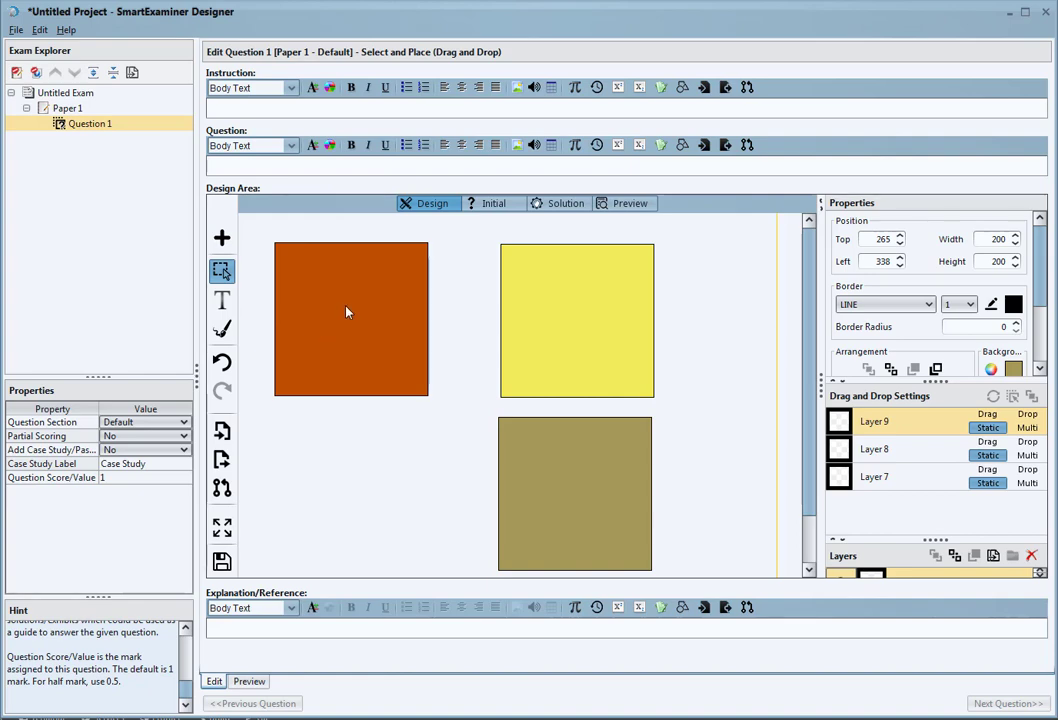
Align the two upper boxes at top 44, with the orange one at left 55 and the yellow one at left 337
{"action": "left_click_drag", "start_coordinate": [350, 309], "coordinate": [347, 304]}
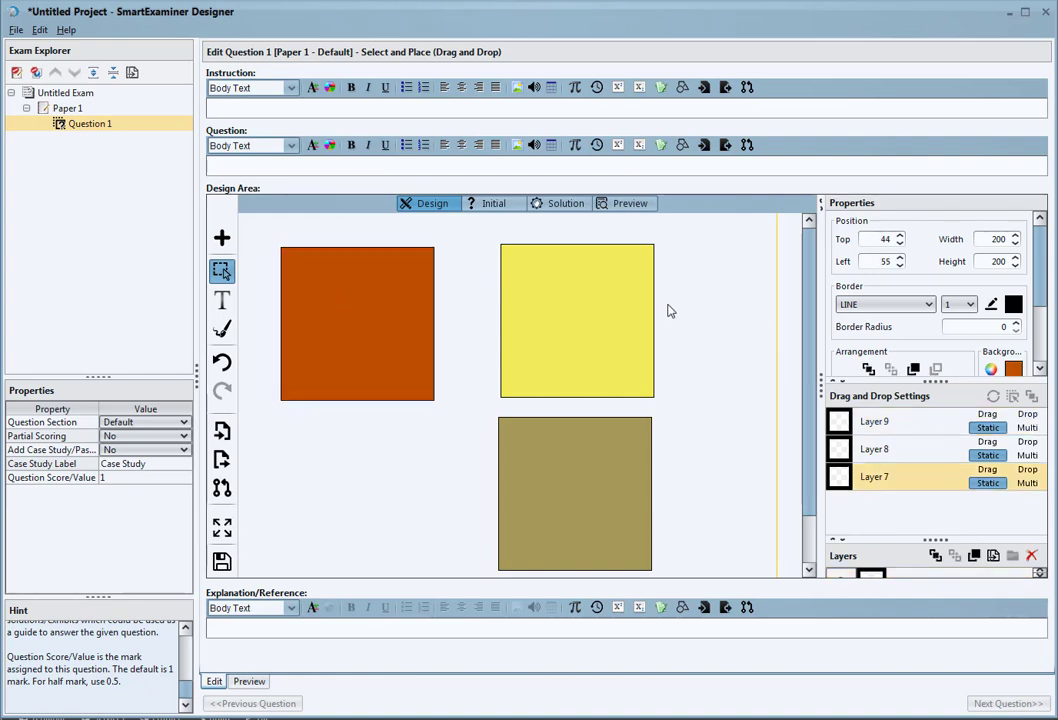
{"action": "left_click_drag", "start_coordinate": [586, 320], "coordinate": [578, 318]}
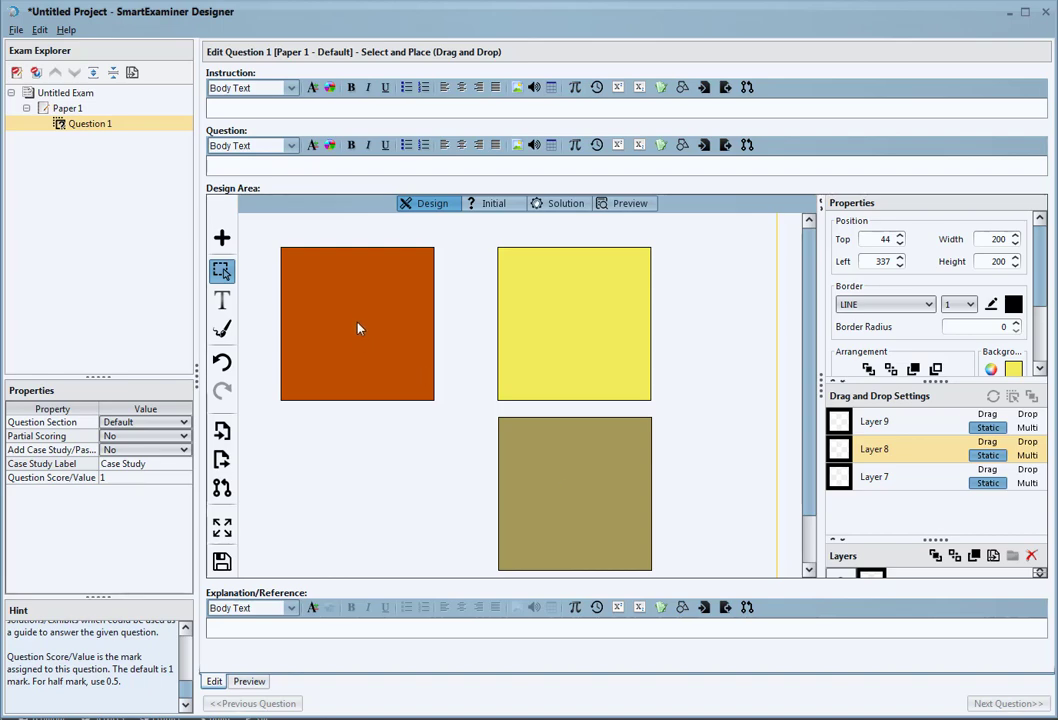
{"action": "left_click_drag", "start_coordinate": [359, 324], "coordinate": [359, 324]}
Add a fourth box and place it directly below the orange one, at about top 264, left 57
{"action": "left_click", "coordinate": [222, 237]}
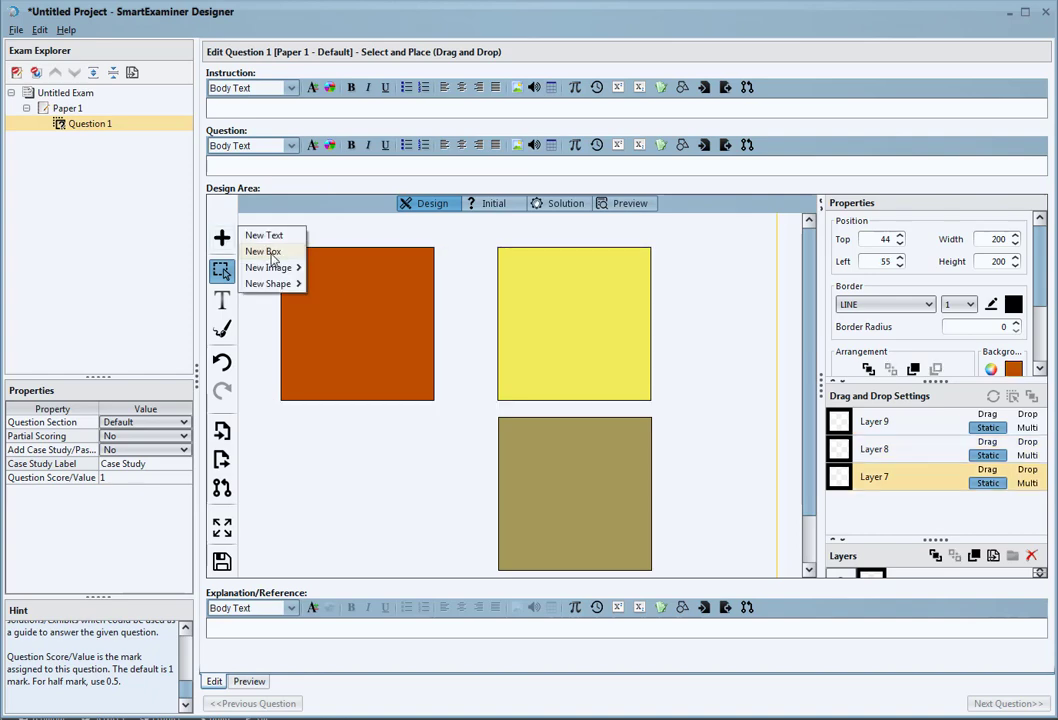
{"action": "left_click", "coordinate": [272, 252]}
{"action": "left_click_drag", "start_coordinate": [510, 300], "coordinate": [345, 464]}
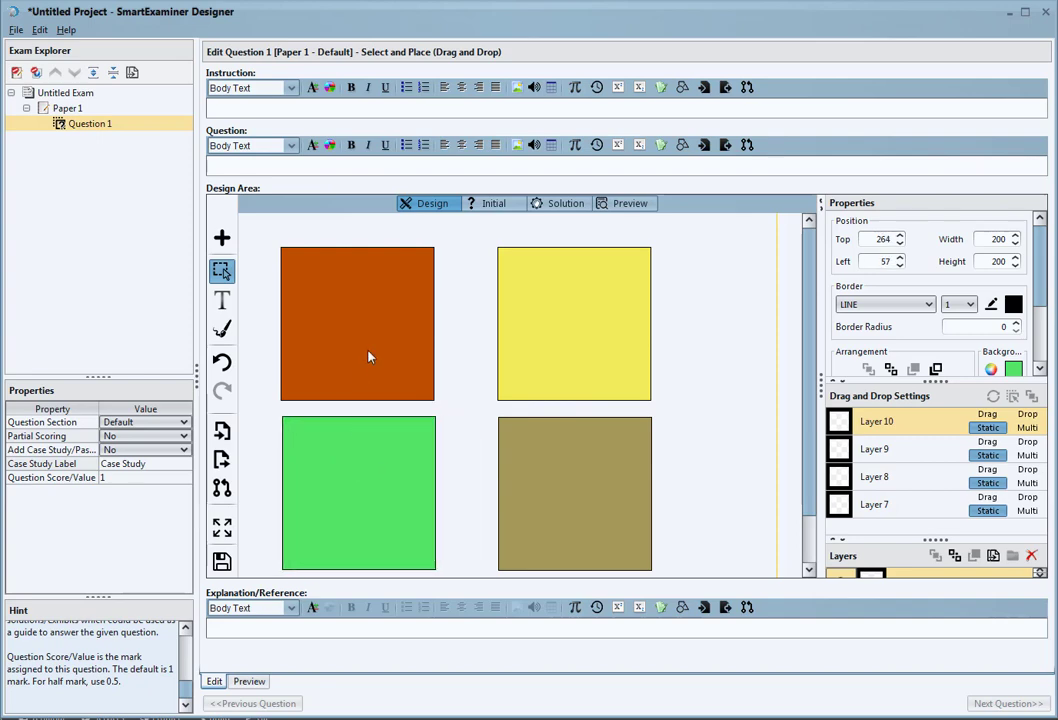
{"action": "left_click", "coordinate": [383, 340]}
{"action": "left_click", "coordinate": [567, 314]}
{"action": "left_click", "coordinate": [366, 496]}
{"action": "left_click", "coordinate": [574, 478]}
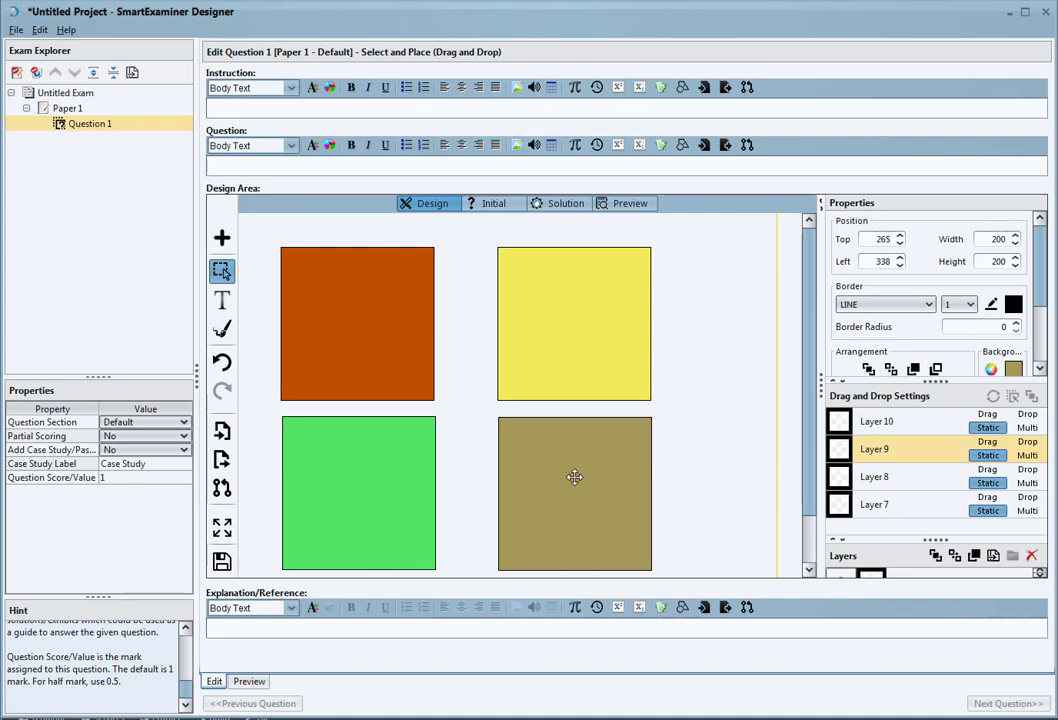
{"action": "left_click", "coordinate": [359, 314]}
{"action": "left_click", "coordinate": [574, 314]}
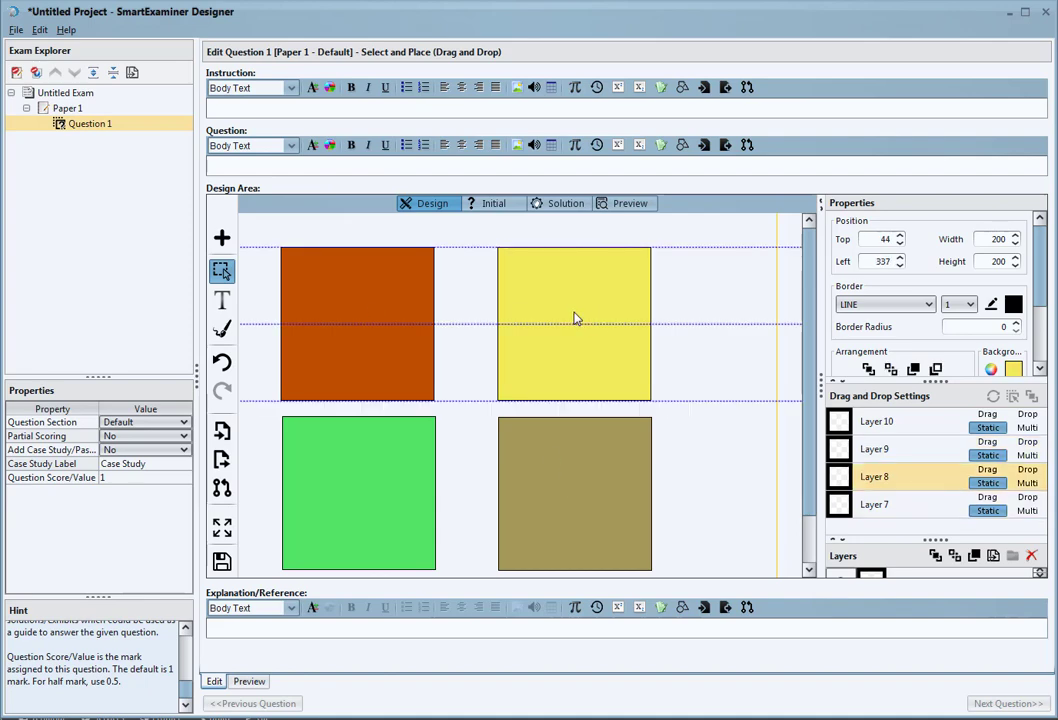
{"action": "left_click", "coordinate": [125, 439]}
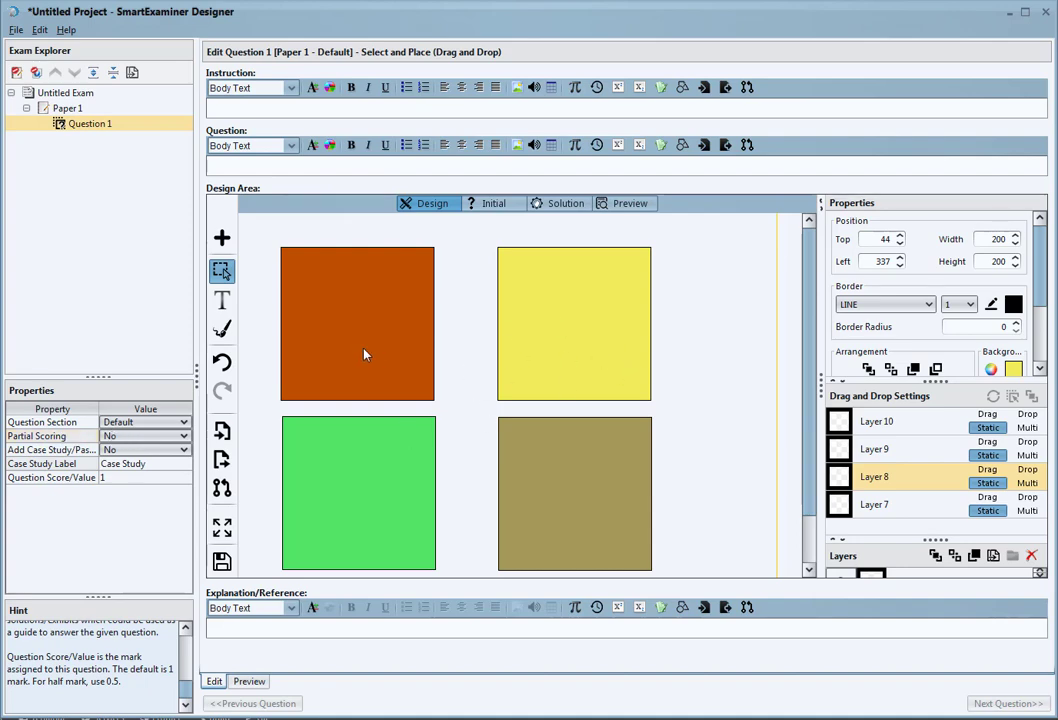
Nudge the orange box slightly to the right and the green box to about left 61
{"action": "mouse_move", "coordinate": [342, 326]}
{"action": "left_mouse_down"}
{"action": "mouse_move", "coordinate": [449, 321]}
{"action": "mouse_move", "coordinate": [336, 323]}
{"action": "mouse_move", "coordinate": [347, 321]}
{"action": "left_mouse_up"}
{"action": "left_click", "coordinate": [574, 310]}
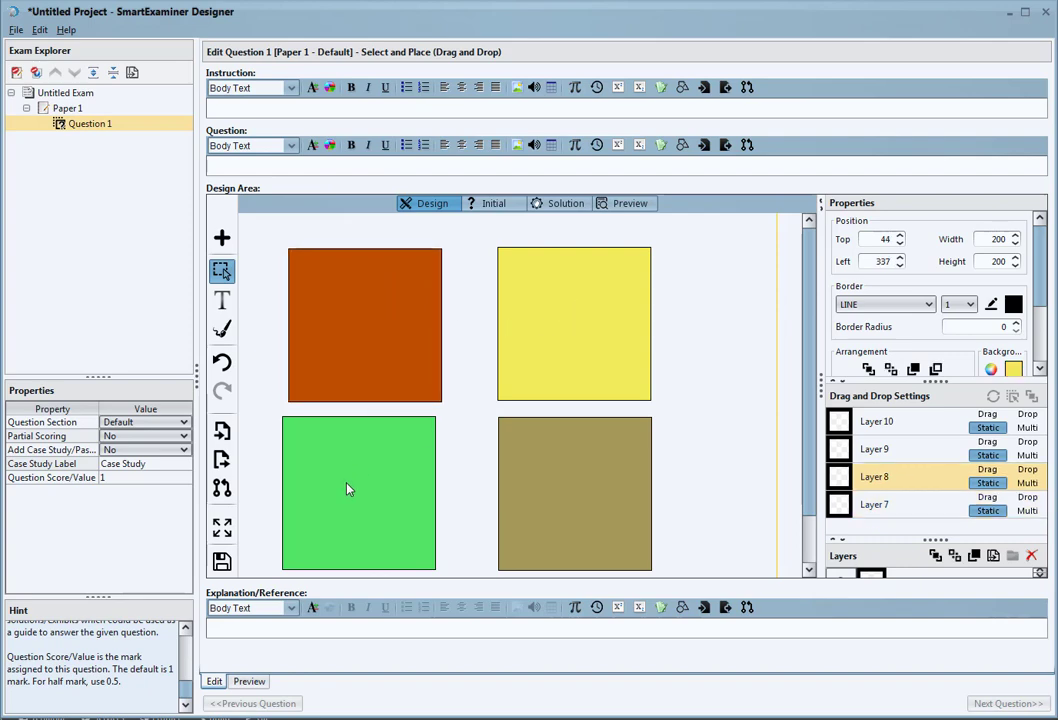
{"action": "left_click_drag", "start_coordinate": [367, 485], "coordinate": [370, 485]}
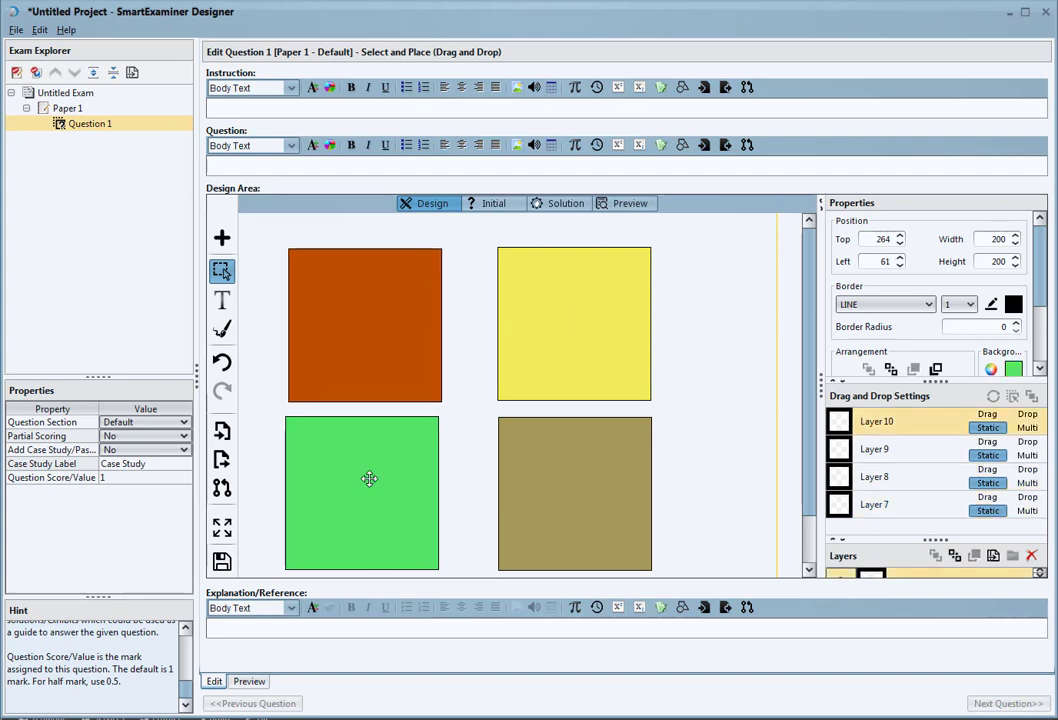
{"action": "left_click", "coordinate": [594, 490]}
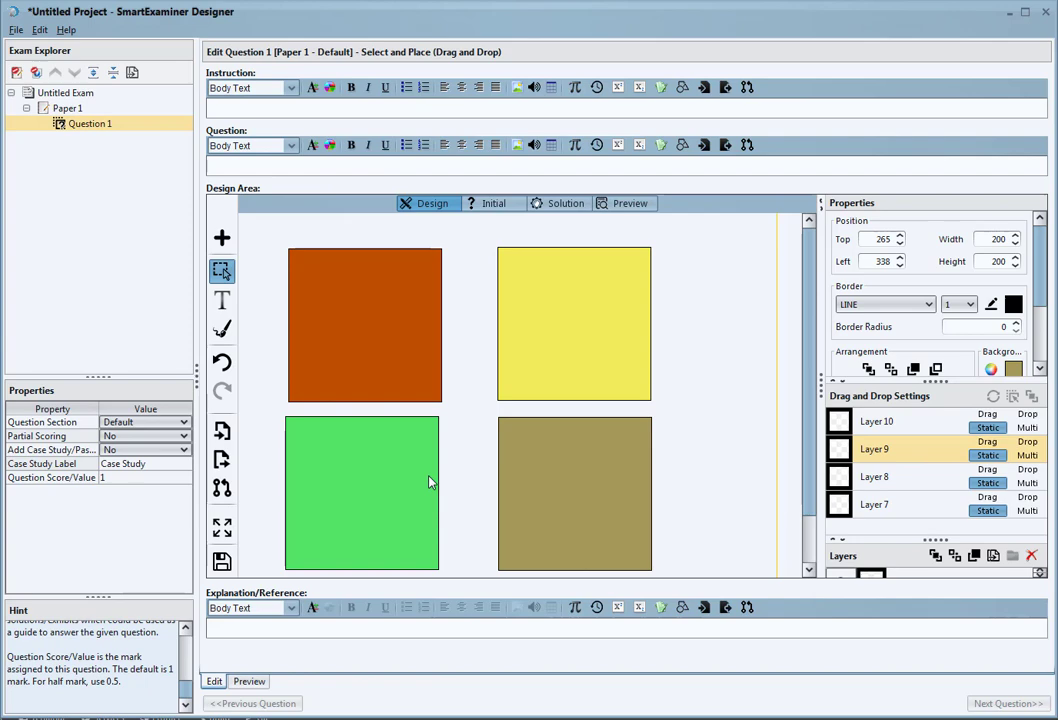
{"action": "left_click", "coordinate": [361, 481]}
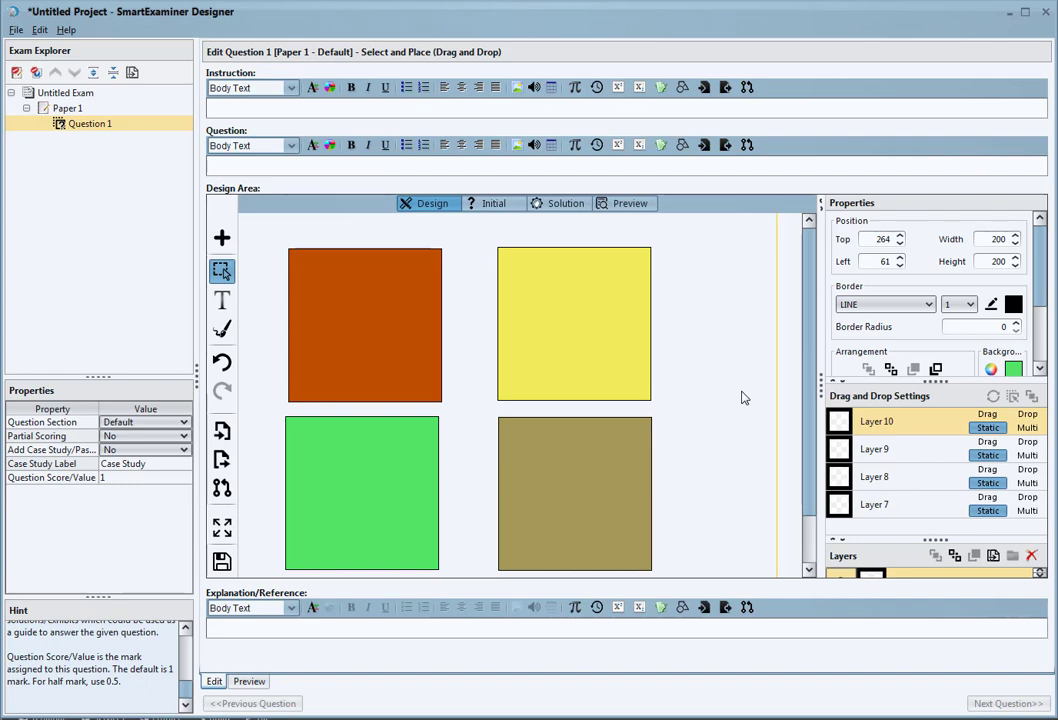
{"action": "left_click", "coordinate": [592, 320]}
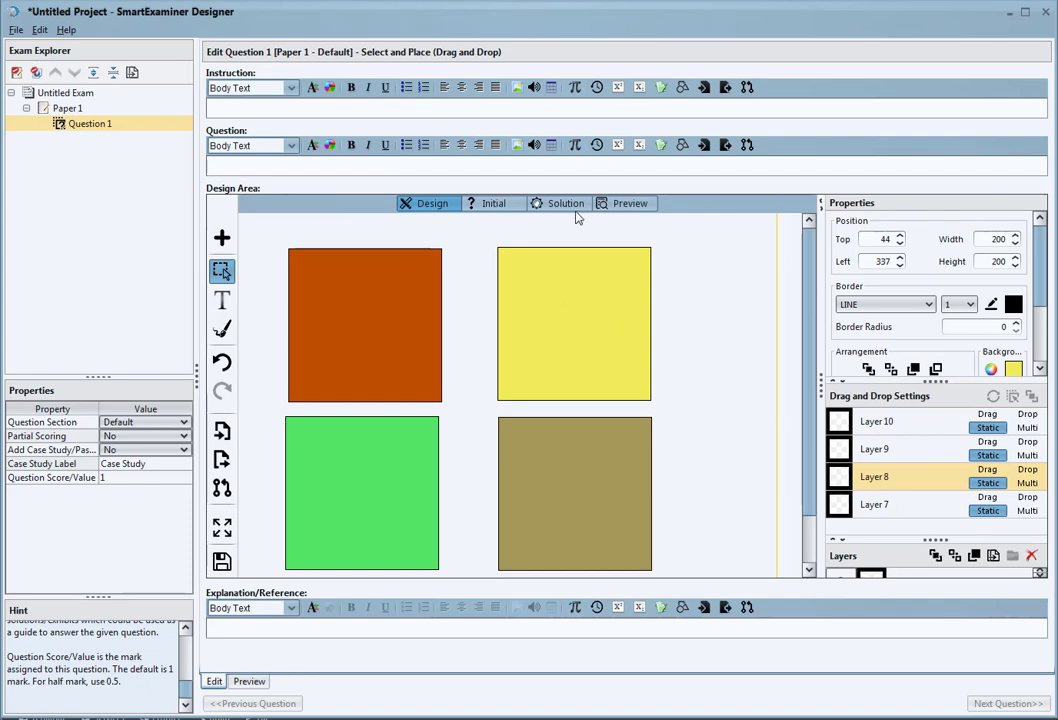
Open the drawing canvas for the Instruction field, look over its tools, and close it without drawing anything
{"action": "left_click", "coordinate": [476, 114]}
{"action": "left_click", "coordinate": [684, 88]}
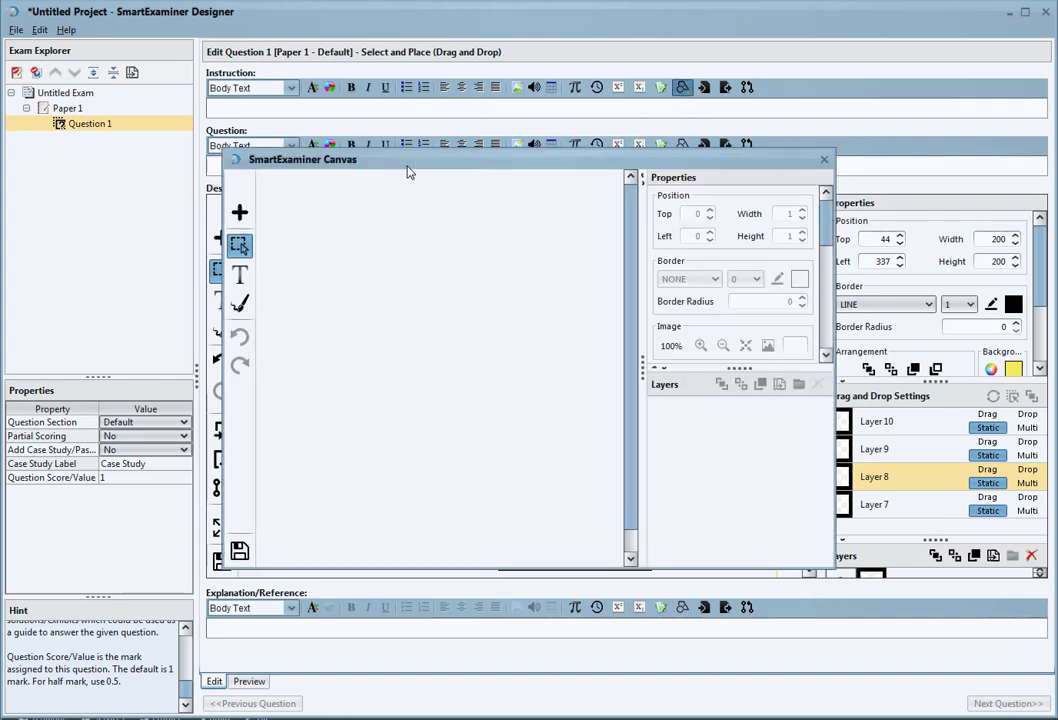
{"action": "left_click_drag", "start_coordinate": [407, 172], "coordinate": [368, 155]}
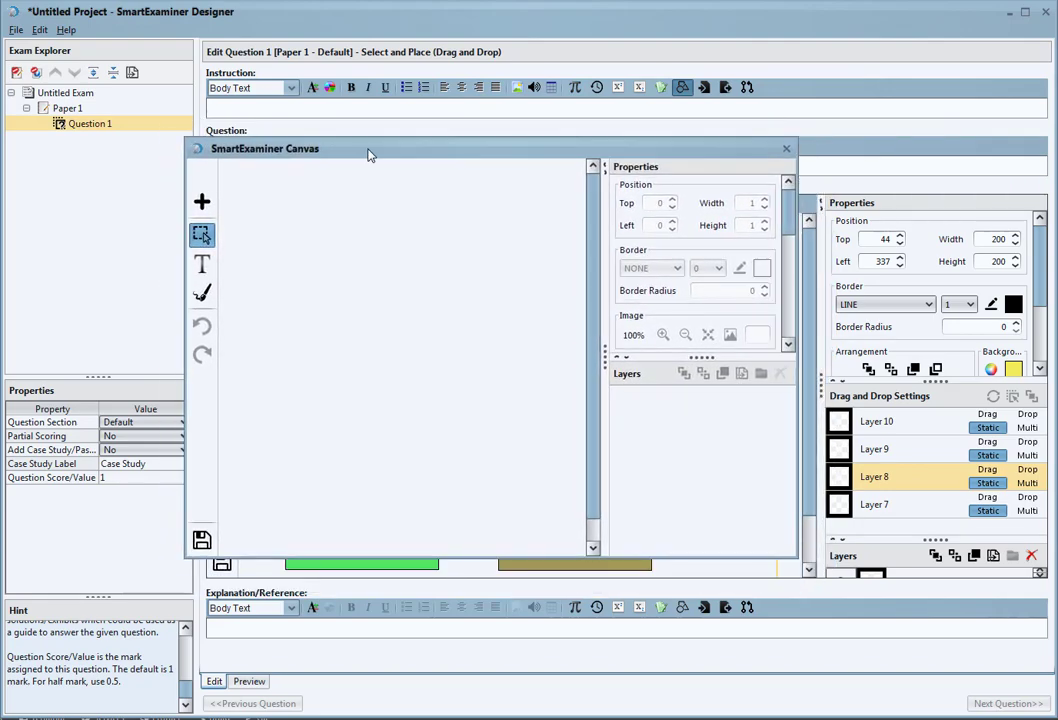
{"action": "left_click", "coordinate": [786, 148]}
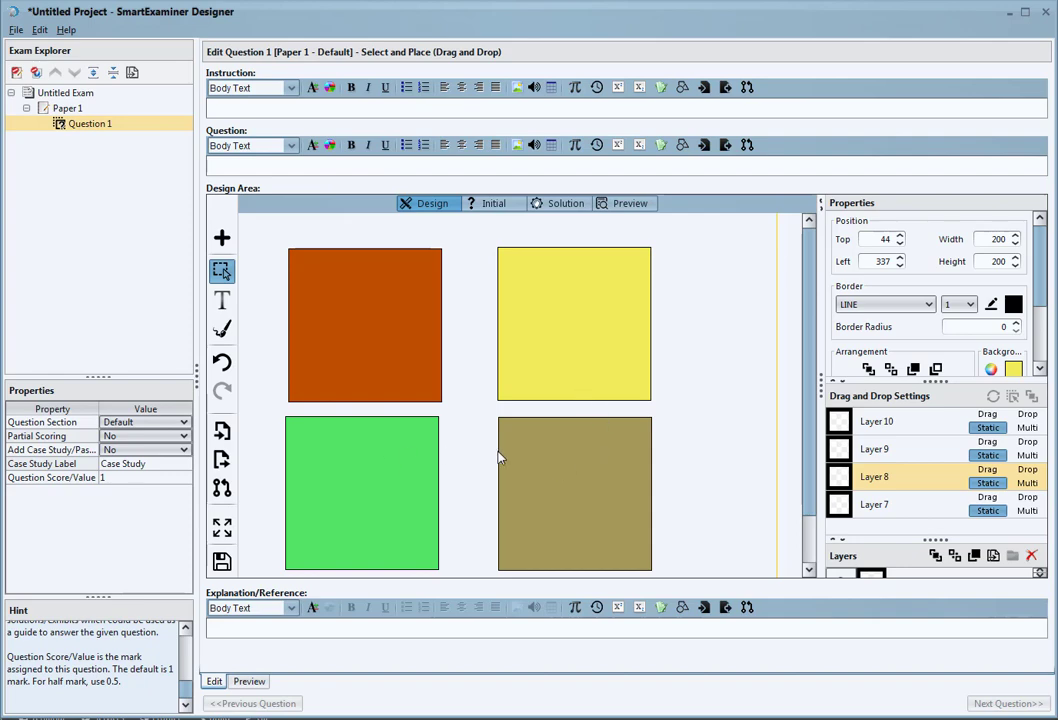
{"action": "left_click", "coordinate": [579, 436]}
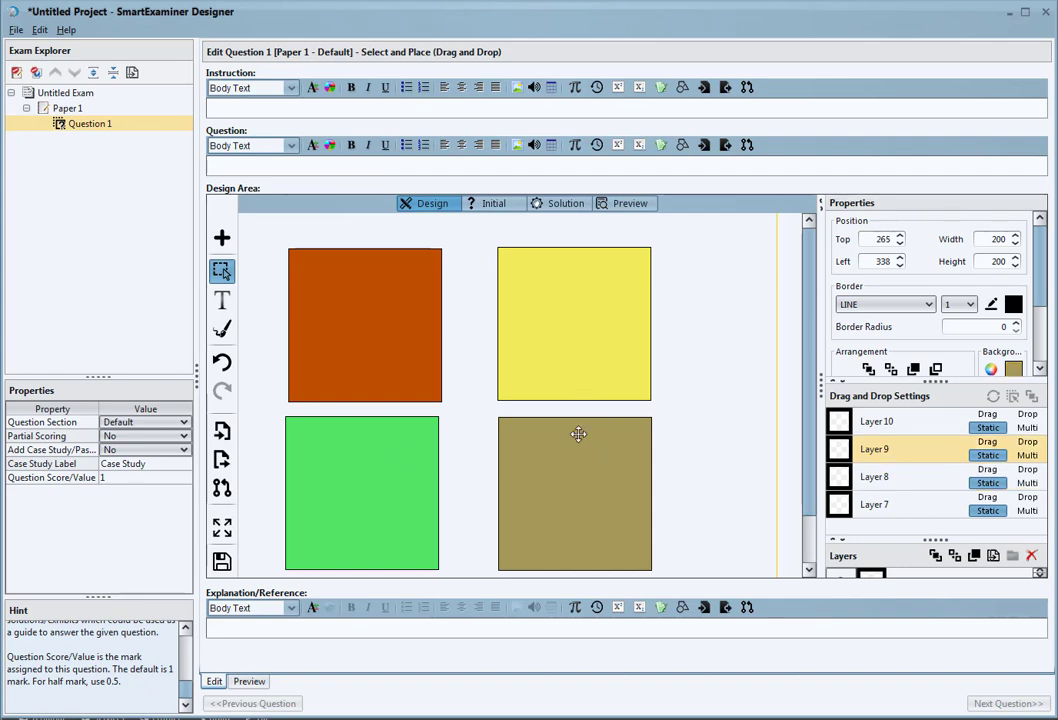
Delete the brown box and the green box, leaving only the orange and yellow boxes
{"action": "left_click", "coordinate": [1031, 557]}
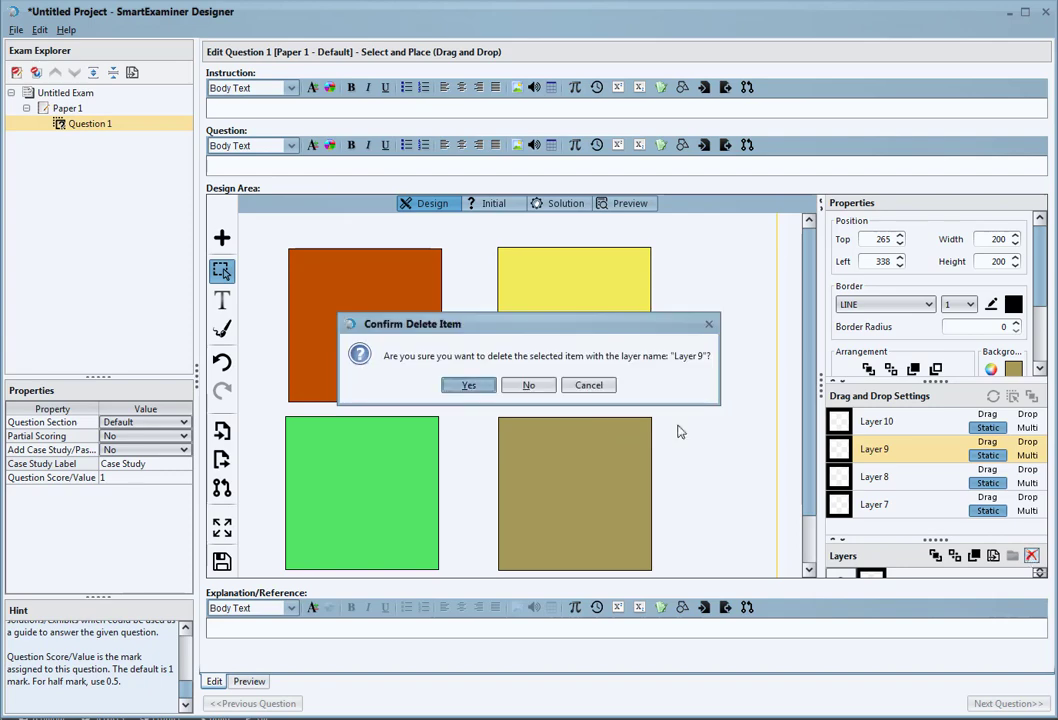
{"action": "left_click", "coordinate": [474, 384]}
{"action": "left_click", "coordinate": [390, 465]}
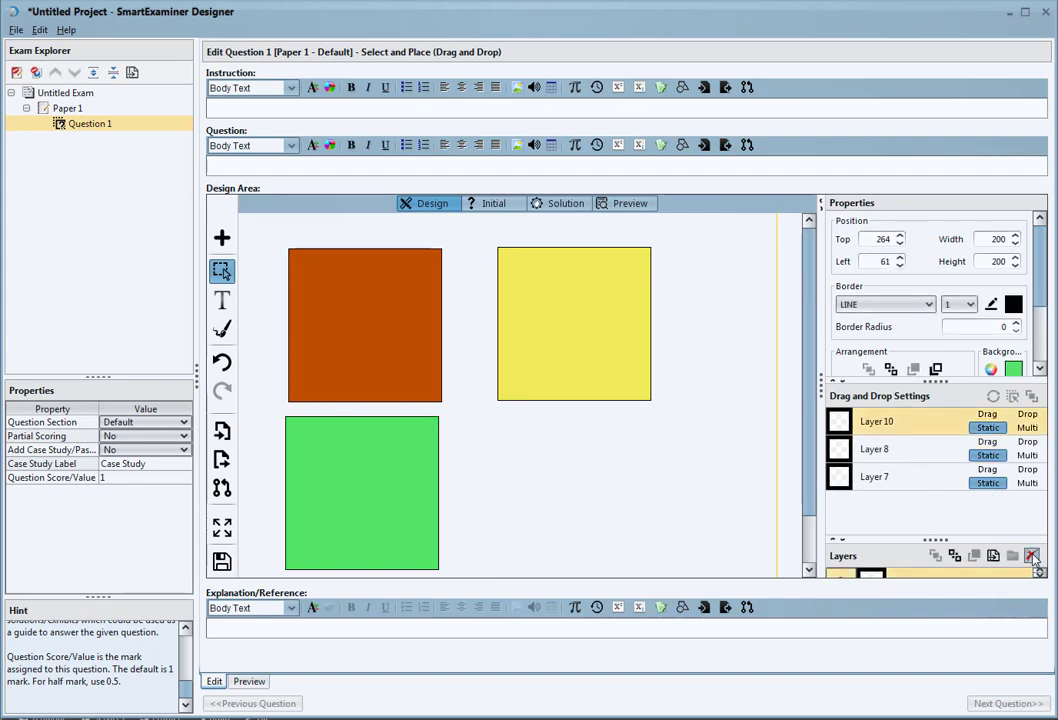
{"action": "left_click", "coordinate": [1031, 557]}
{"action": "left_click", "coordinate": [468, 386]}
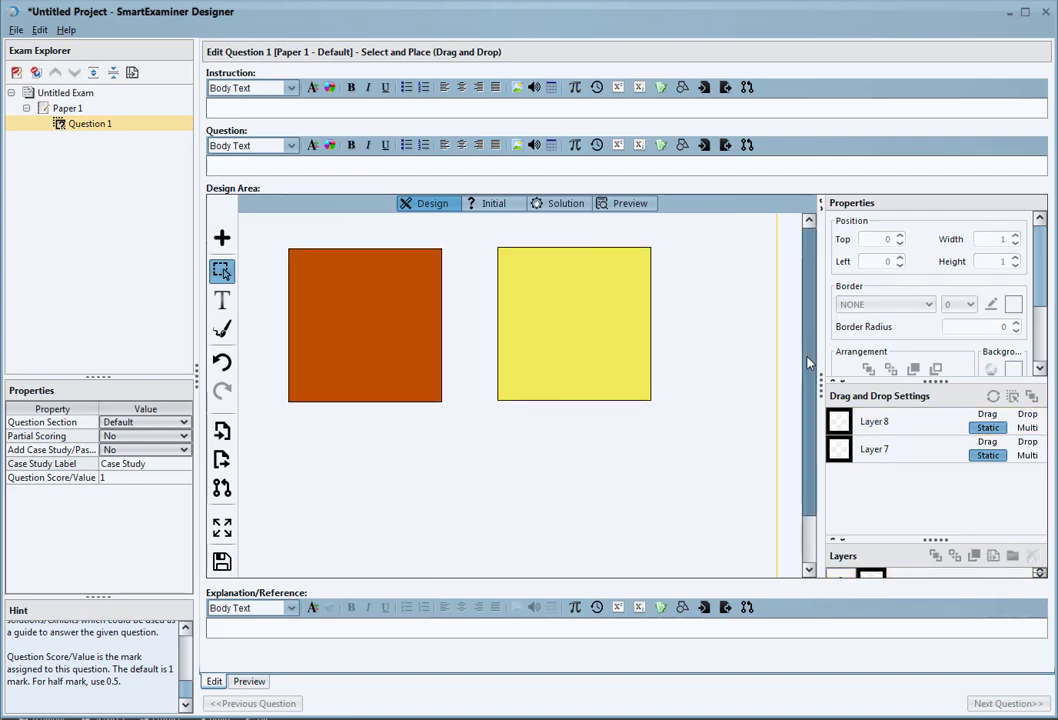
Pop the design area out into its own canvas window and enlarge it to fill the screen
{"action": "left_click", "coordinate": [222, 528]}
{"action": "left_click_drag", "start_coordinate": [370, 160], "coordinate": [196, 17]}
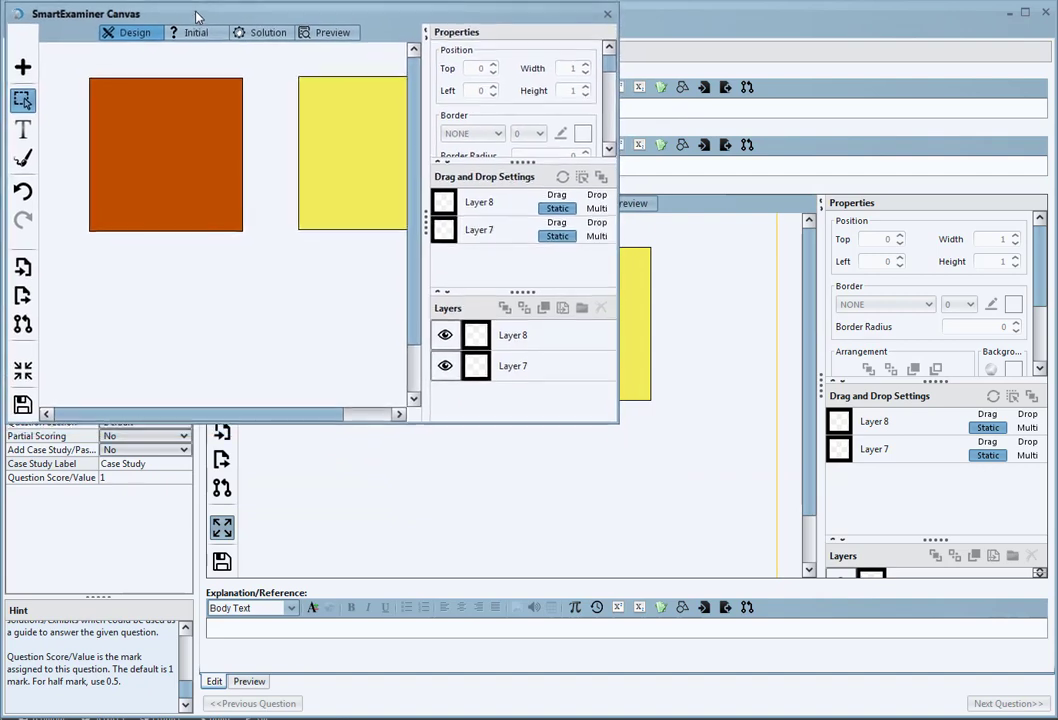
{"action": "left_click_drag", "start_coordinate": [615, 422], "coordinate": [1052, 716]}
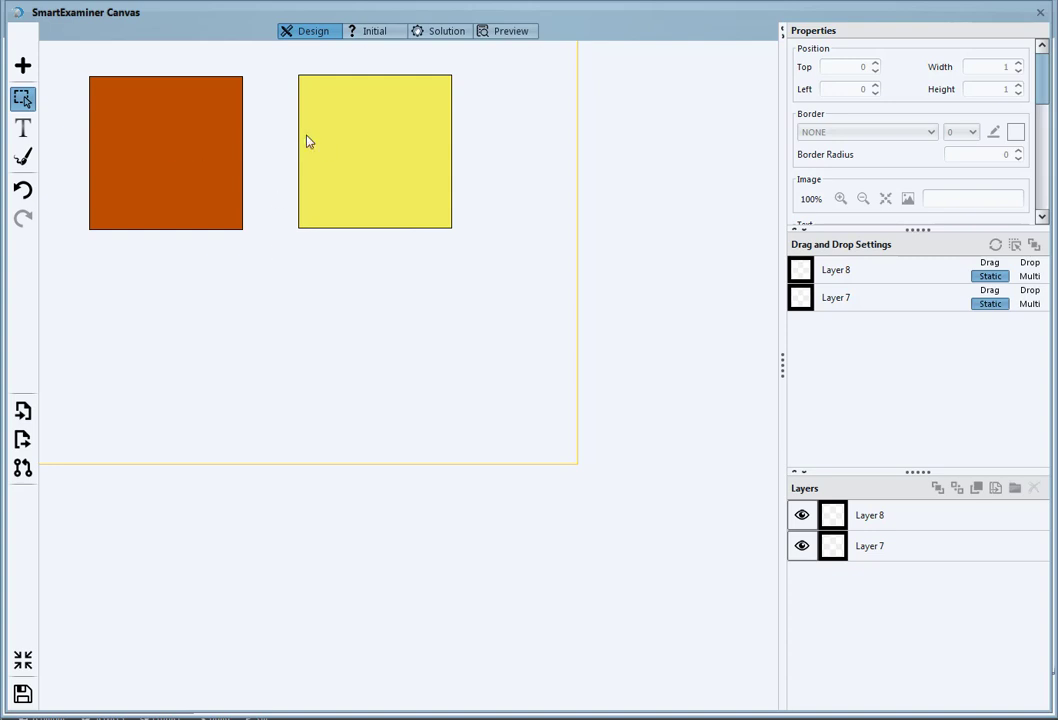
Nudge the yellow box down to top 51
{"action": "left_click", "coordinate": [366, 146]}
{"action": "key", "text": "Down"}
{"action": "key", "text": "Down"}
{"action": "key", "text": "Down"}
{"action": "key", "text": "Down"}
{"action": "key", "text": "Down"}
{"action": "key", "text": "Down"}
{"action": "key", "text": "Down"}
{"action": "key", "text": "Down"}
{"action": "key", "text": "Up"}
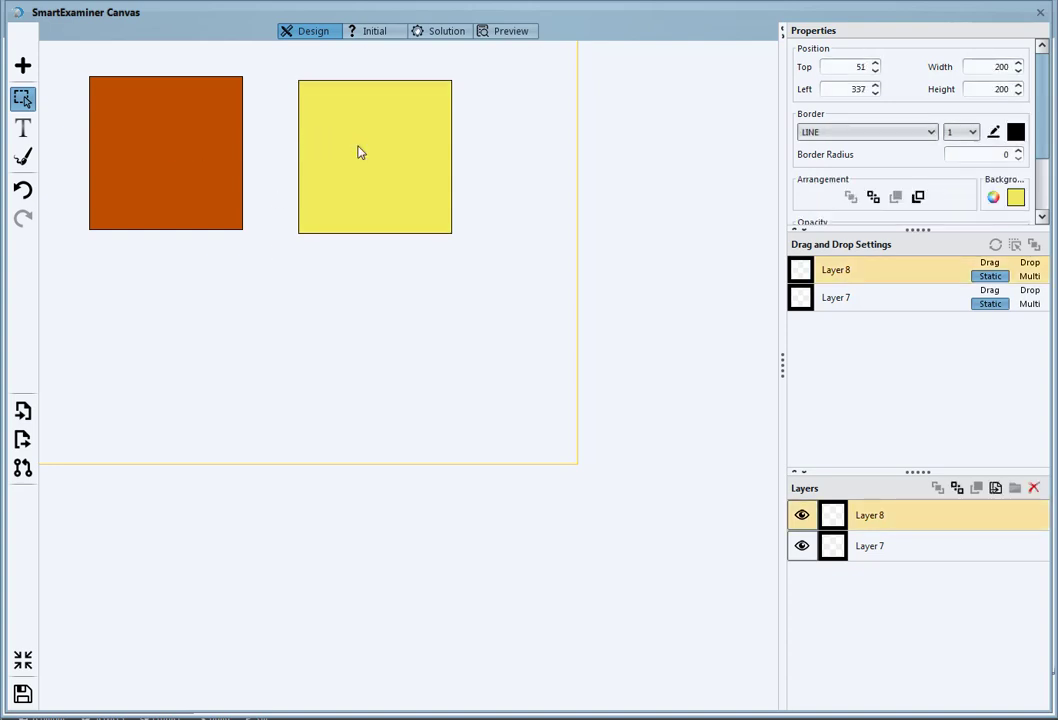
{"action": "left_click", "coordinate": [24, 67]}
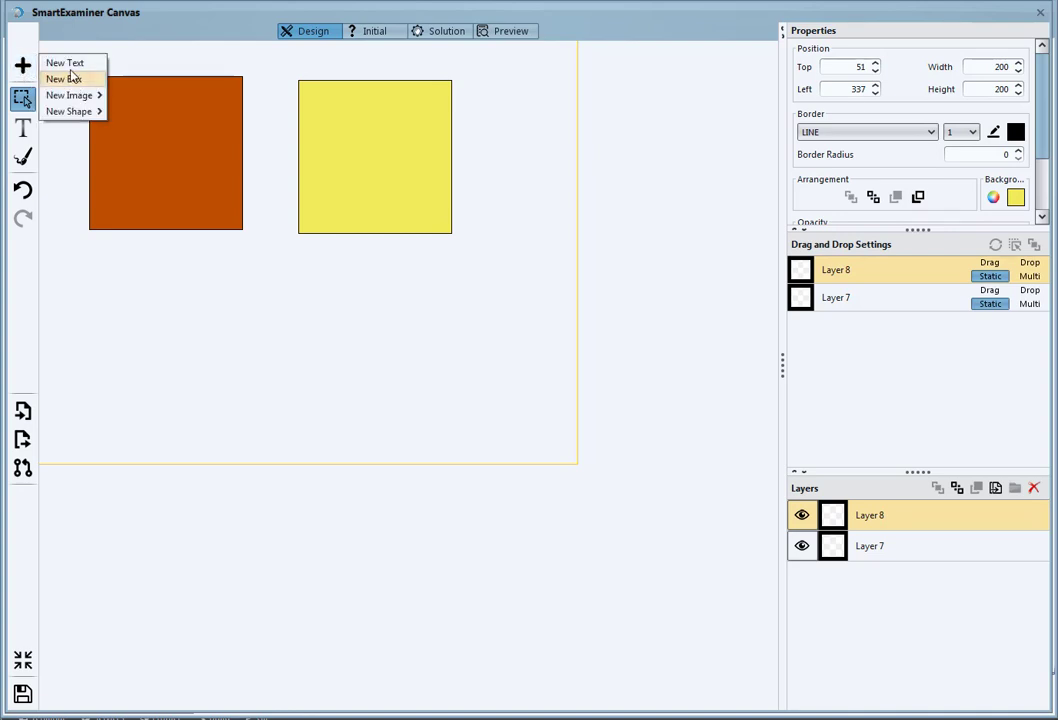
{"action": "mouse_move", "coordinate": [80, 96]}
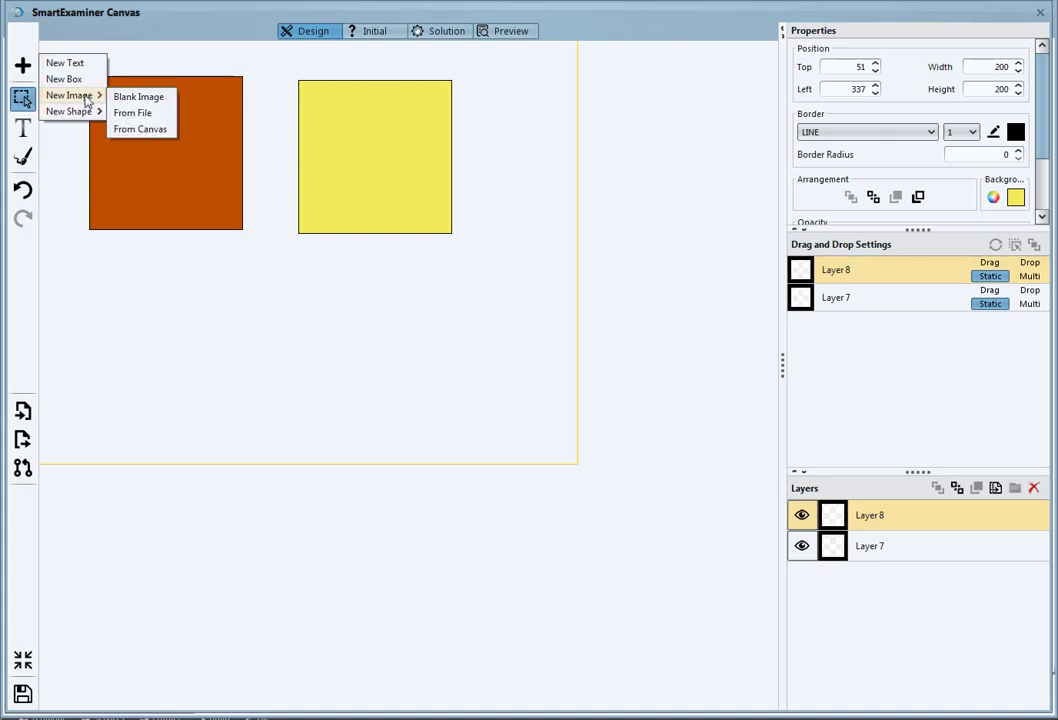
{"action": "left_click", "coordinate": [130, 128]}
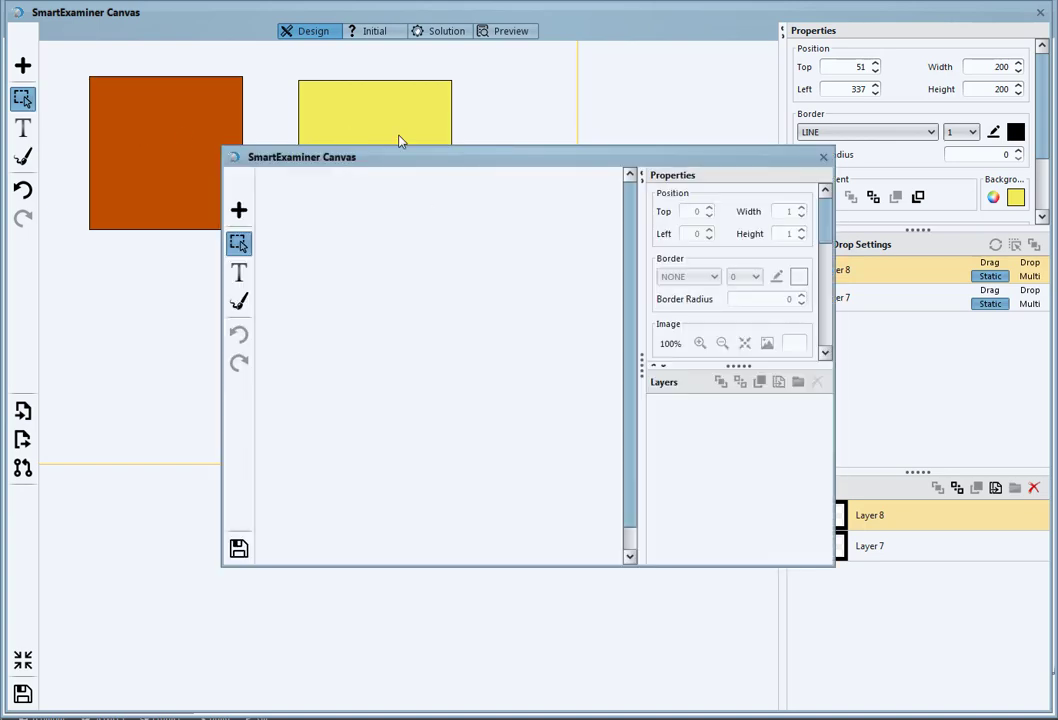
{"action": "left_click", "coordinate": [823, 157]}
Add a blank image and place it below the two boxes, at about top 314, left 193
{"action": "left_click", "coordinate": [23, 65]}
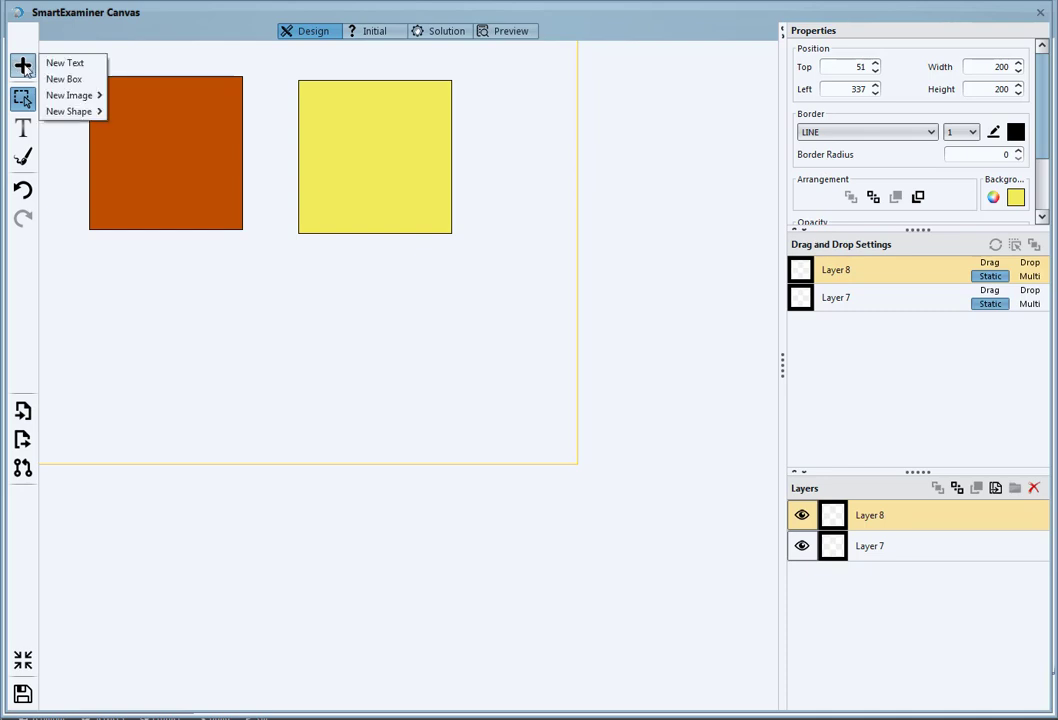
{"action": "mouse_move", "coordinate": [68, 95]}
{"action": "left_click", "coordinate": [139, 97]}
{"action": "left_click_drag", "start_coordinate": [350, 240], "coordinate": [279, 383]}
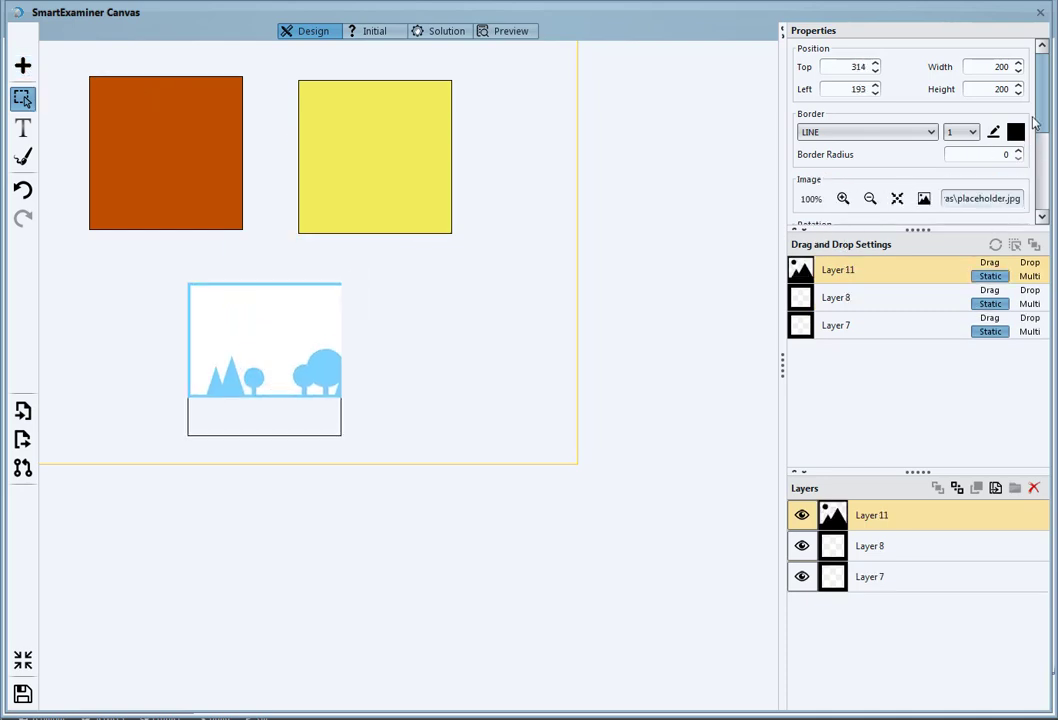
Look over the image replacement dialog and the options for adding images and shapes, without choosing anything
{"action": "scroll", "coordinate": [975, 175], "scroll_direction": "down", "scroll_amount": 1}
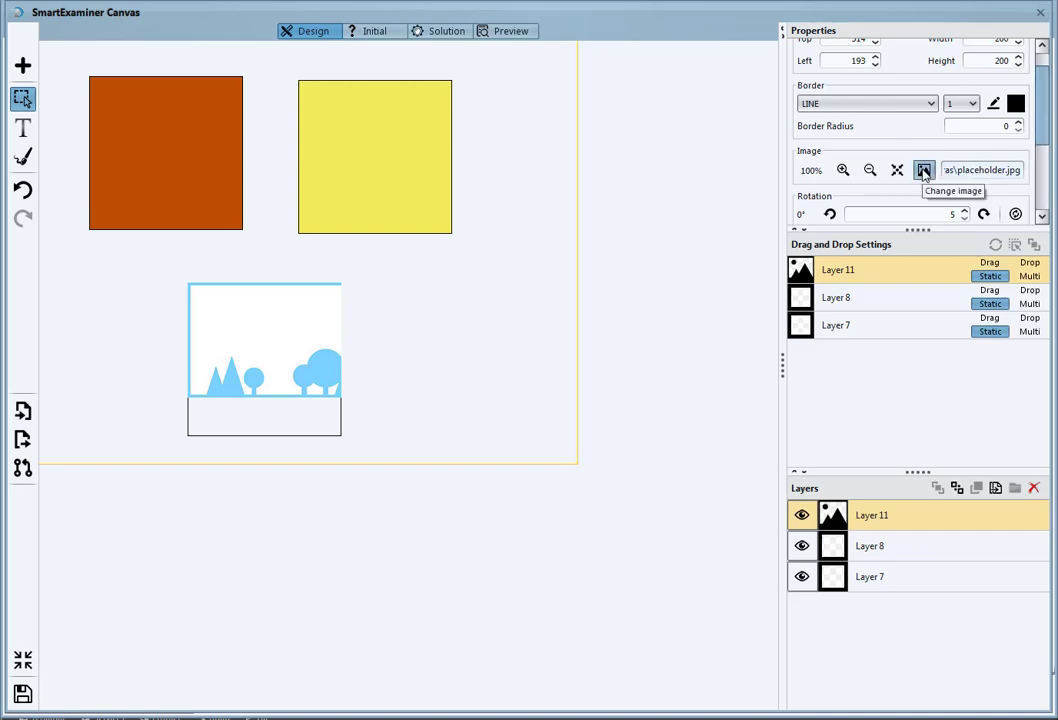
{"action": "left_click", "coordinate": [924, 172]}
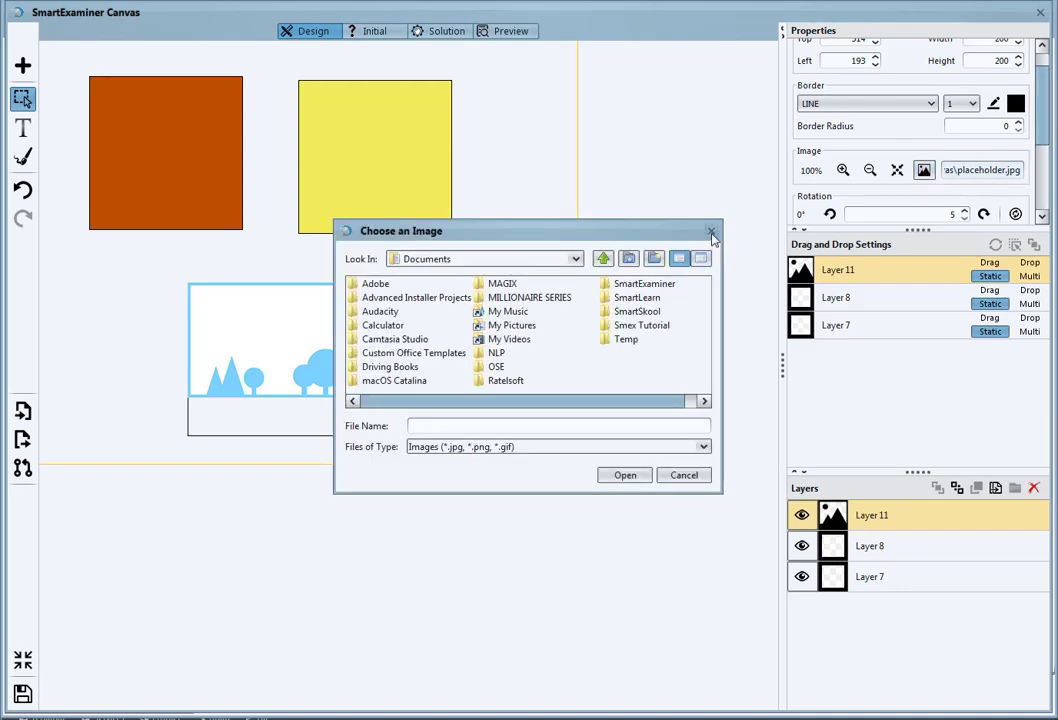
{"action": "left_click", "coordinate": [711, 233]}
{"action": "left_click", "coordinate": [22, 65]}
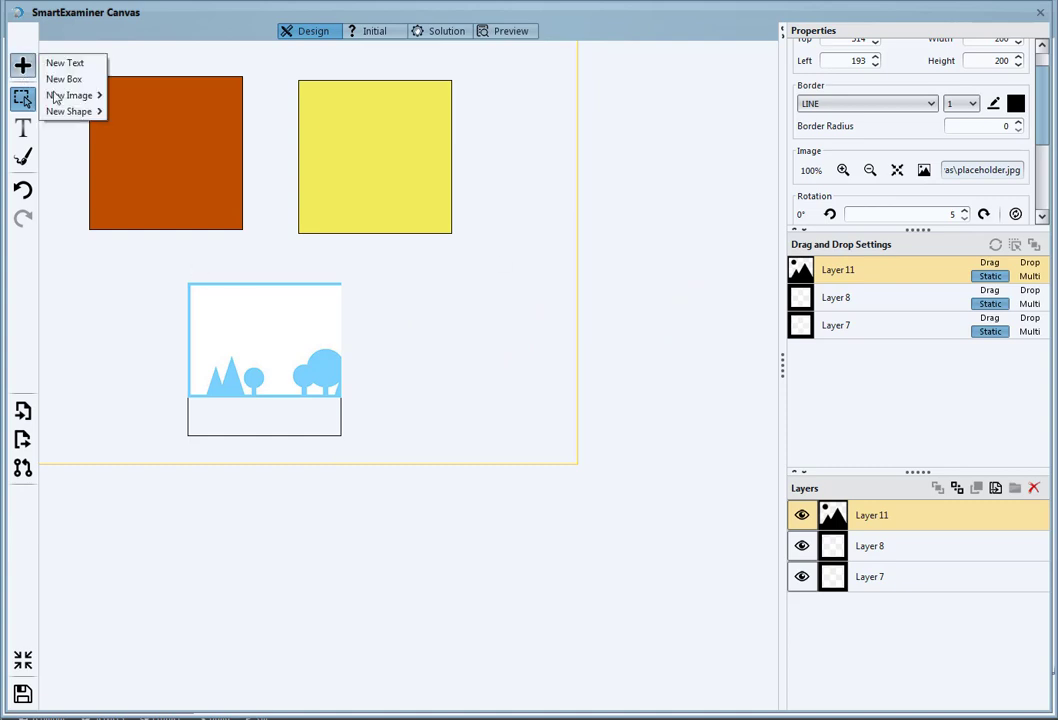
{"action": "mouse_move", "coordinate": [57, 95]}
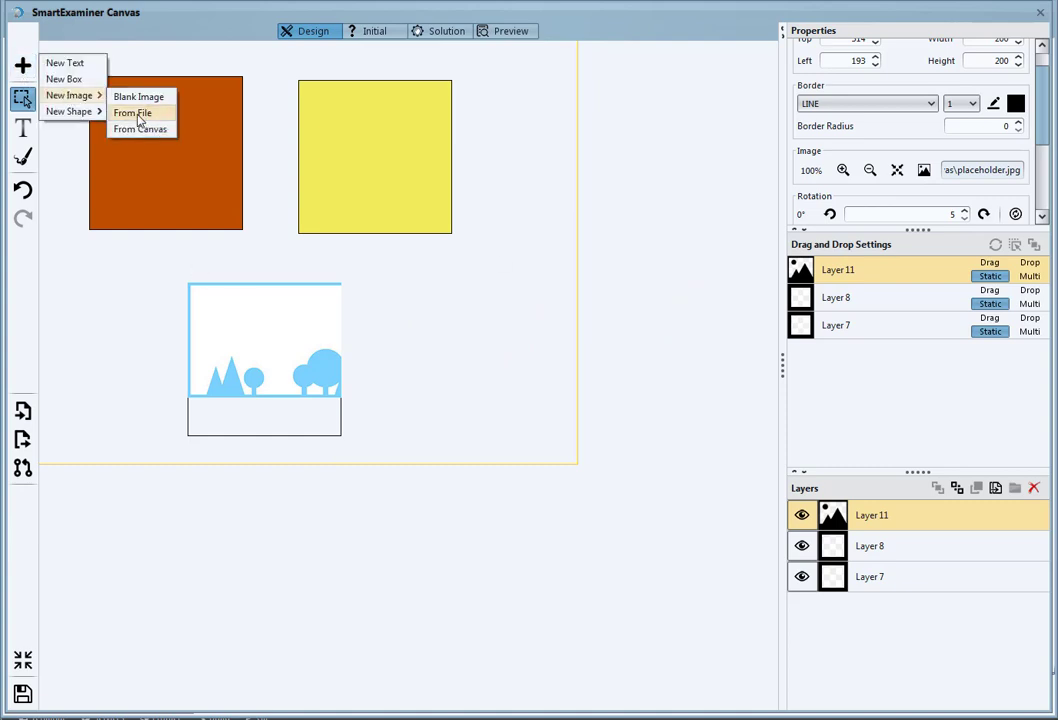
{"action": "mouse_move", "coordinate": [98, 111]}
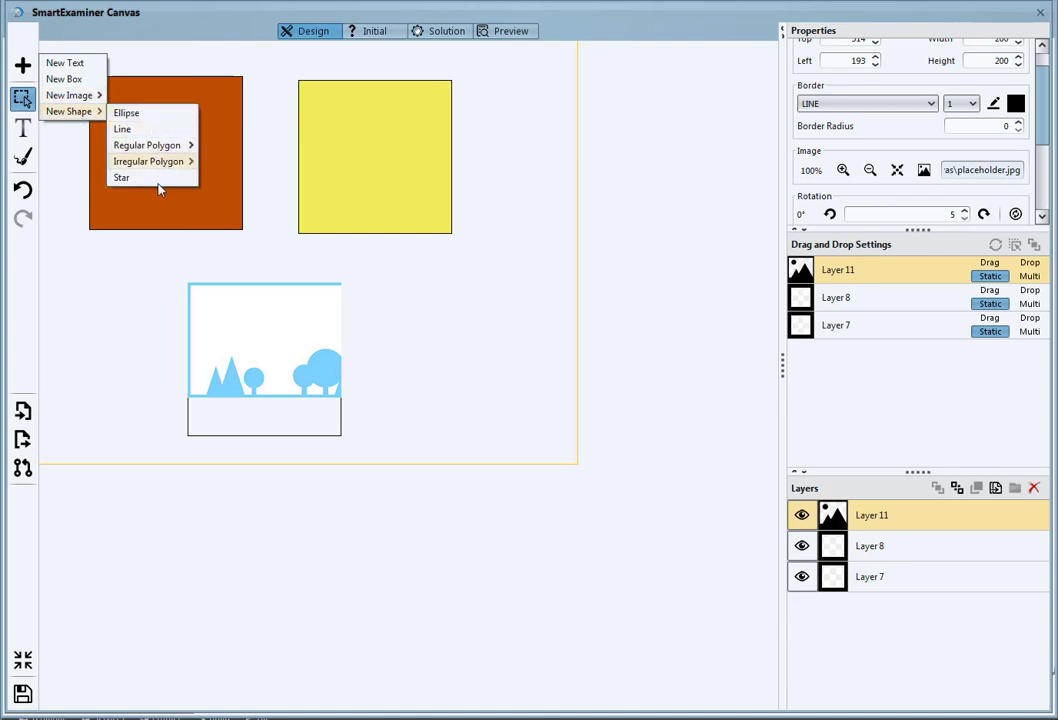
{"action": "left_click", "coordinate": [515, 421]}
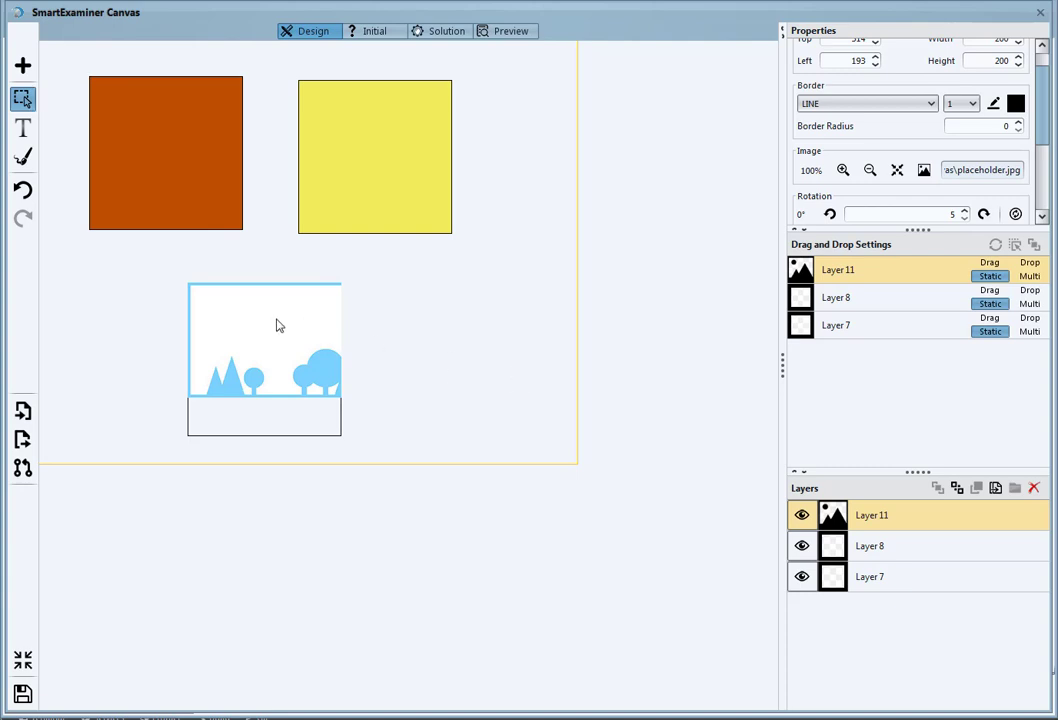
Shift the placeholder image to about left 300 and delete it from the canvas
{"action": "left_click_drag", "start_coordinate": [276, 345], "coordinate": [357, 326]}
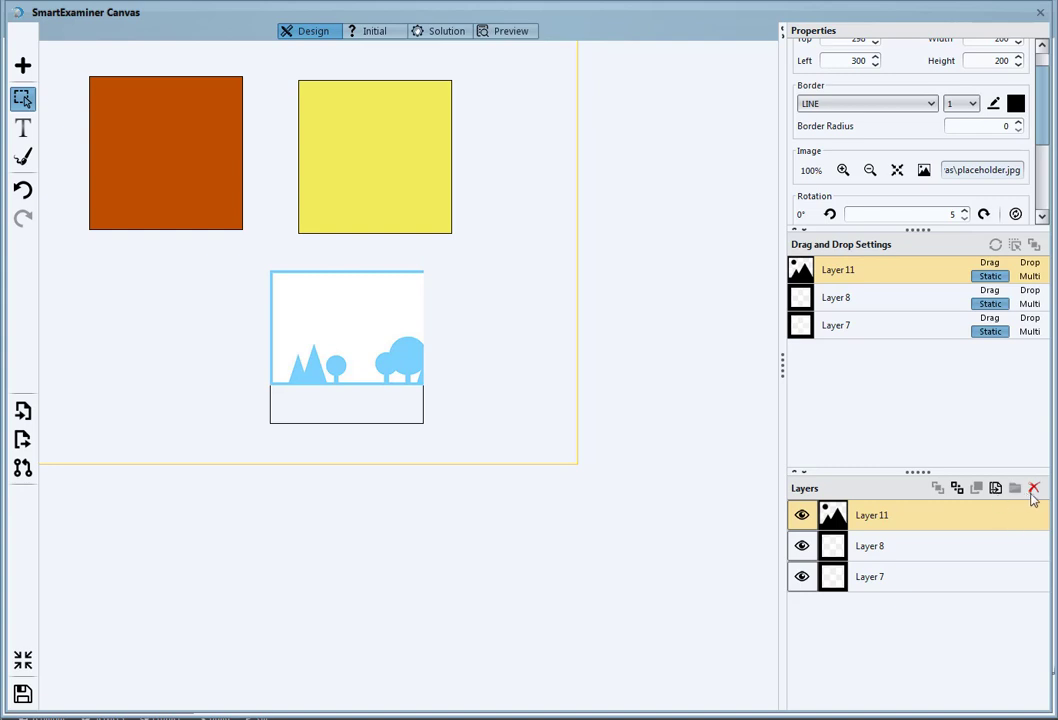
{"action": "left_click", "coordinate": [1034, 489]}
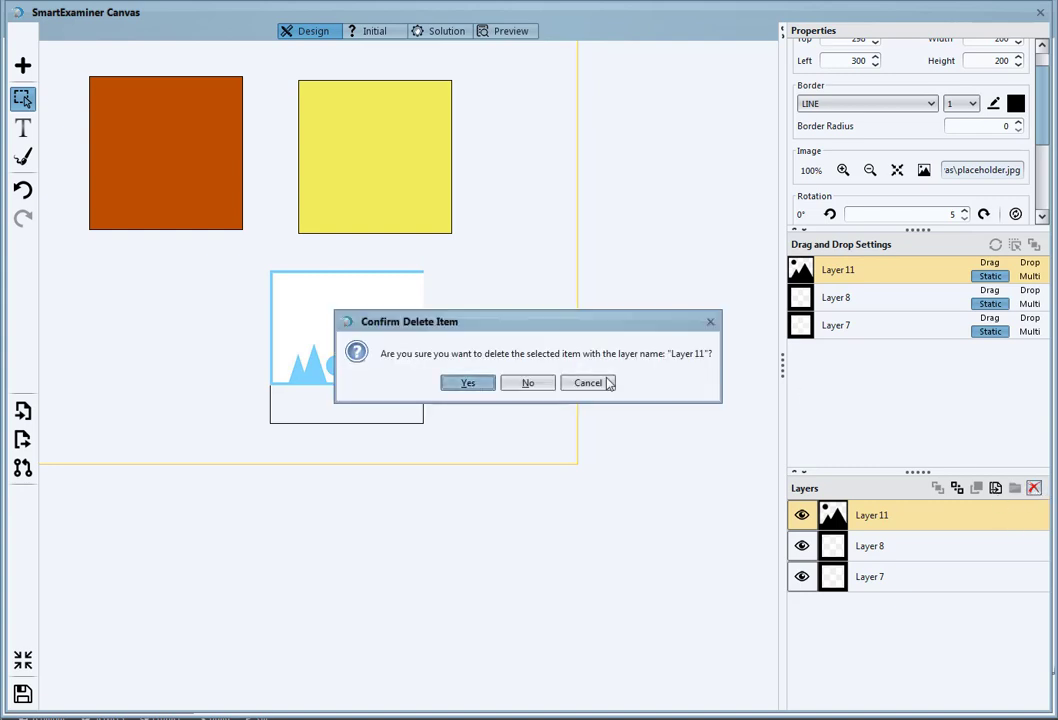
{"action": "left_click", "coordinate": [478, 382]}
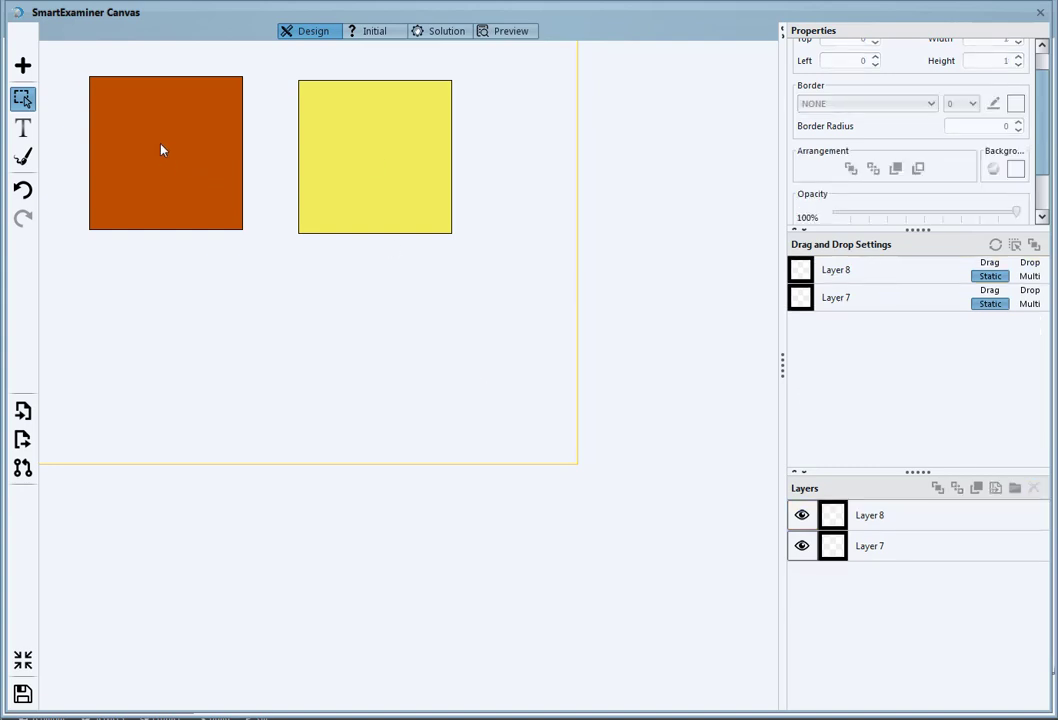
Move the orange and yellow boxes down to about top 78, with orange at left 67 and yellow at left 343
{"action": "left_click_drag", "start_coordinate": [159, 143], "coordinate": [161, 168]}
{"action": "left_click_drag", "start_coordinate": [342, 160], "coordinate": [346, 175]}
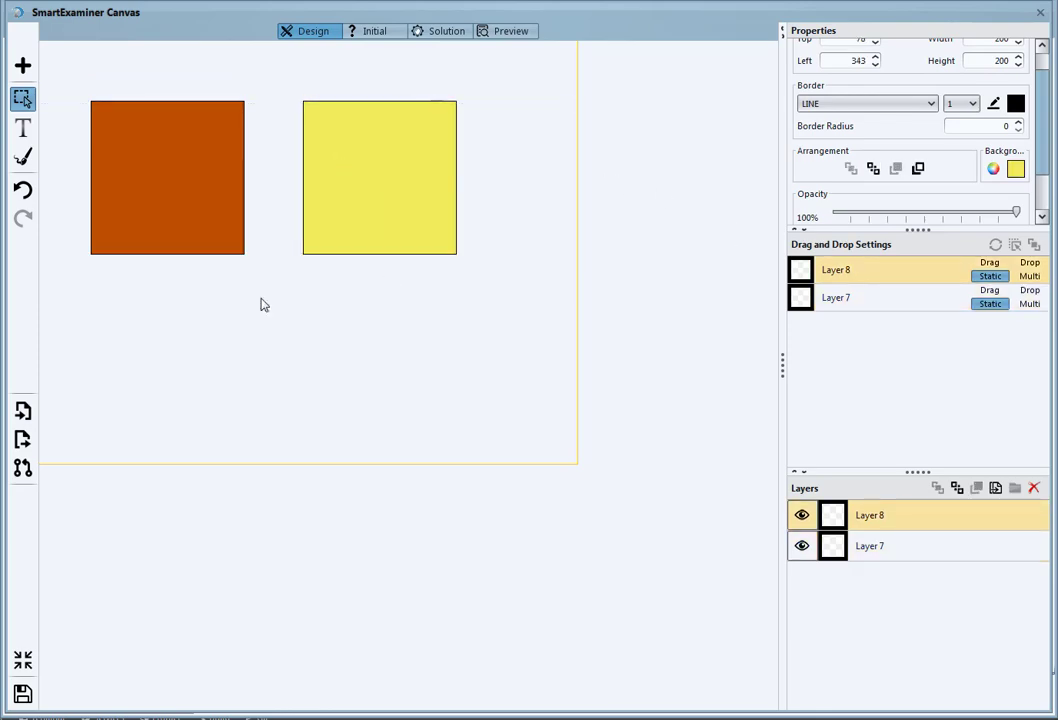
{"action": "left_click", "coordinate": [165, 173]}
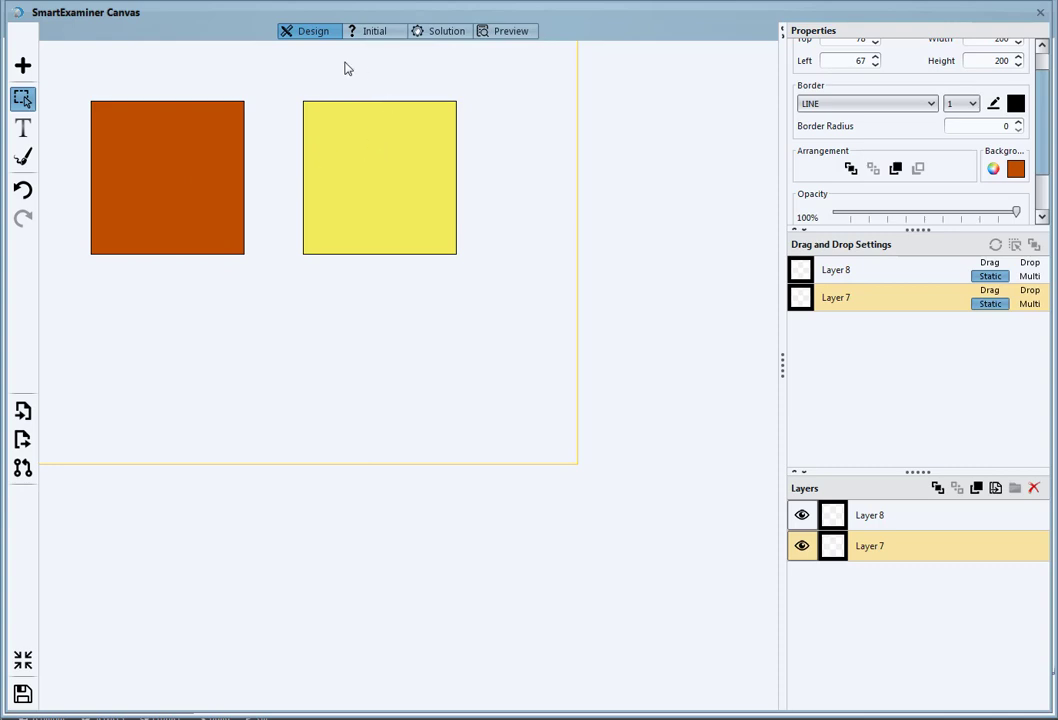
Compare the preview and design views with the orange box's layer hidden, and make that layer visible again
{"action": "left_click", "coordinate": [507, 33]}
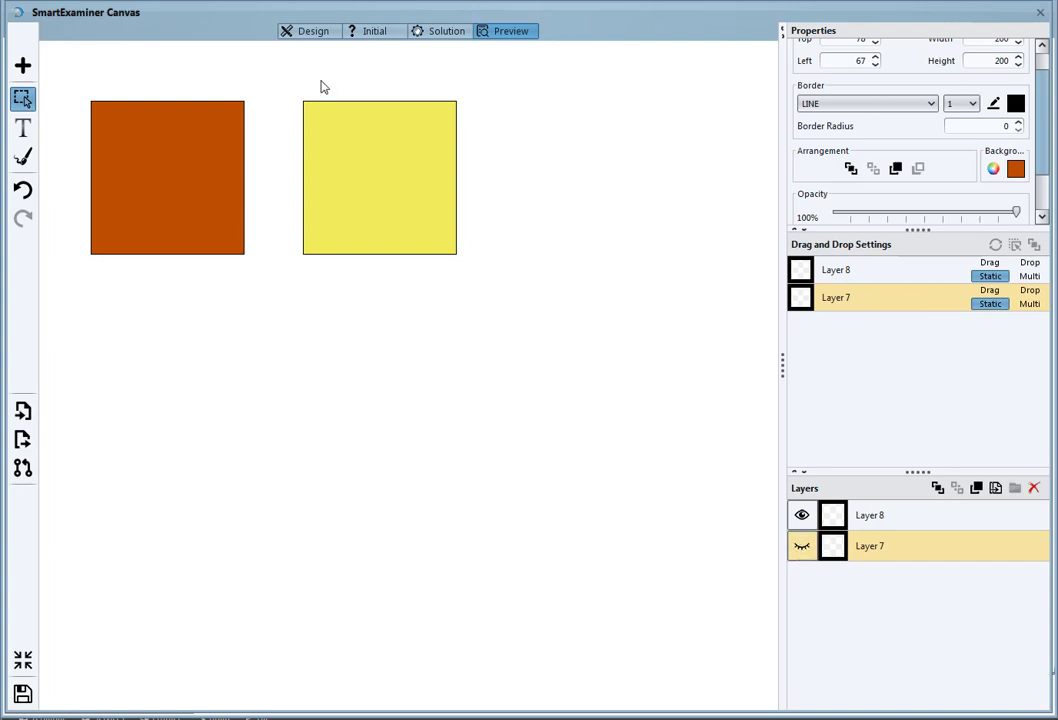
{"action": "left_click", "coordinate": [303, 30]}
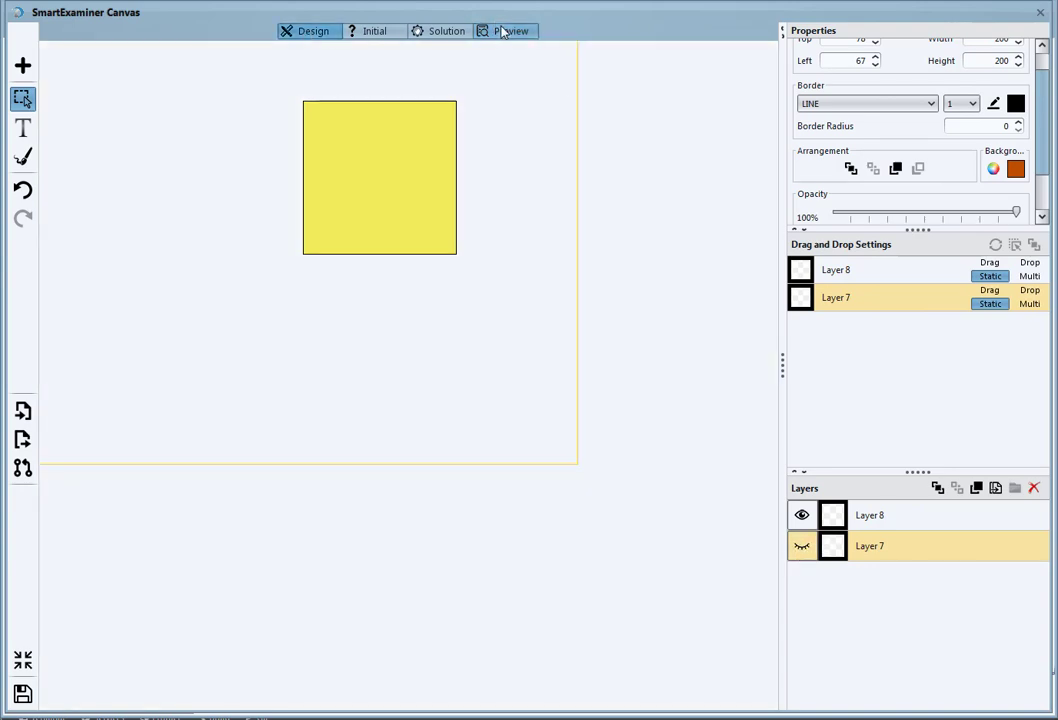
{"action": "double_click", "coordinate": [866, 548]}
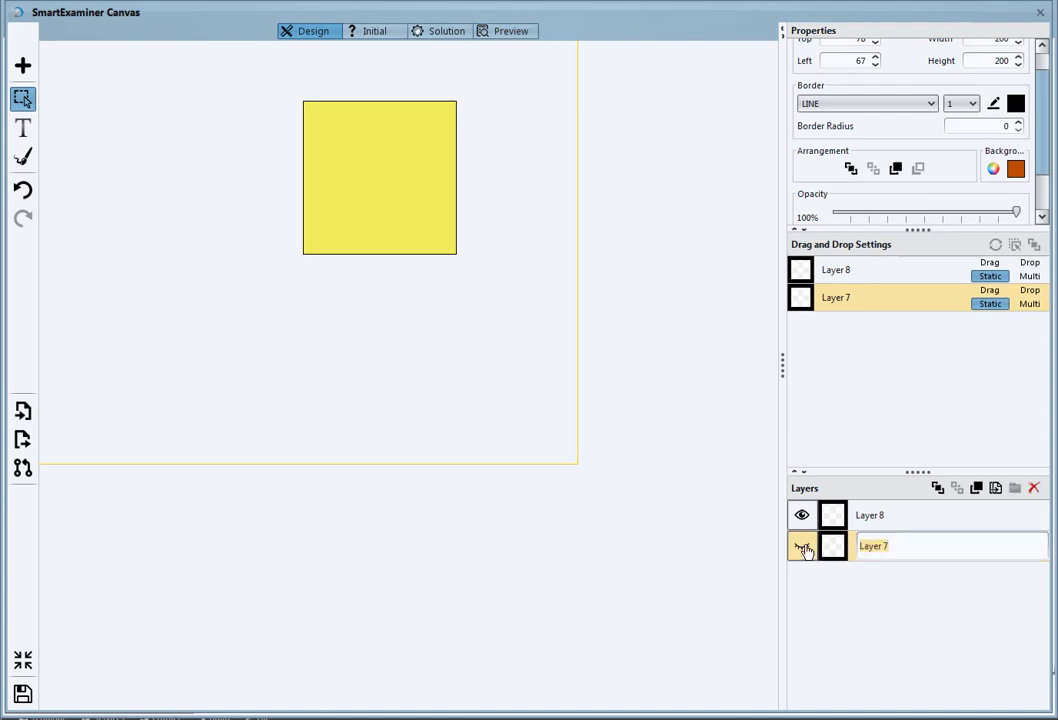
{"action": "left_click", "coordinate": [802, 545]}
Rename the orange box's layer as Orange and the yellow box's layer as Yellow
{"action": "double_click", "coordinate": [871, 548]}
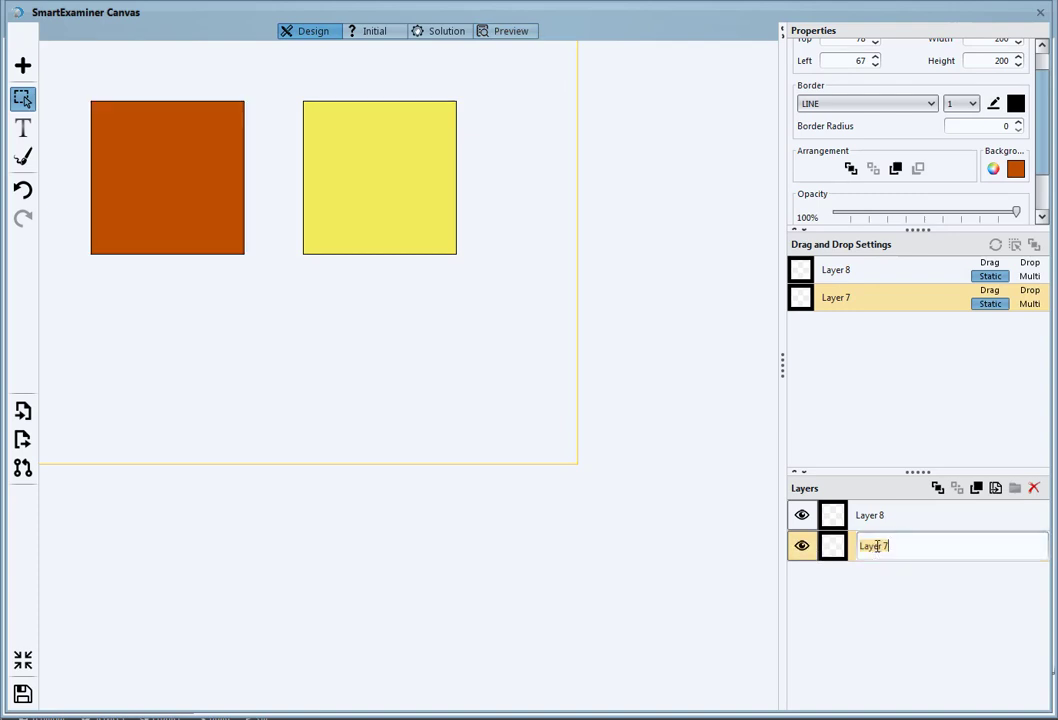
{"action": "type", "text": "Orange"}
{"action": "key", "text": "Return"}
{"action": "left_click", "coordinate": [866, 515]}
{"action": "double_click", "coordinate": [866, 515]}
{"action": "type", "text": "Yellow"}
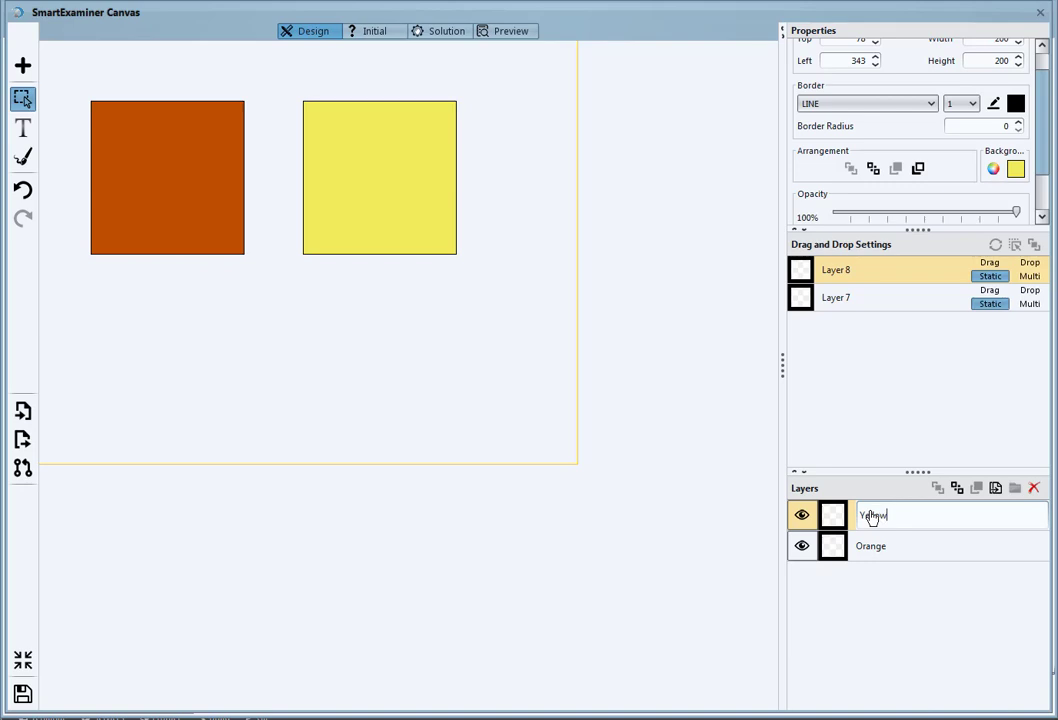
{"action": "key", "text": "Return"}
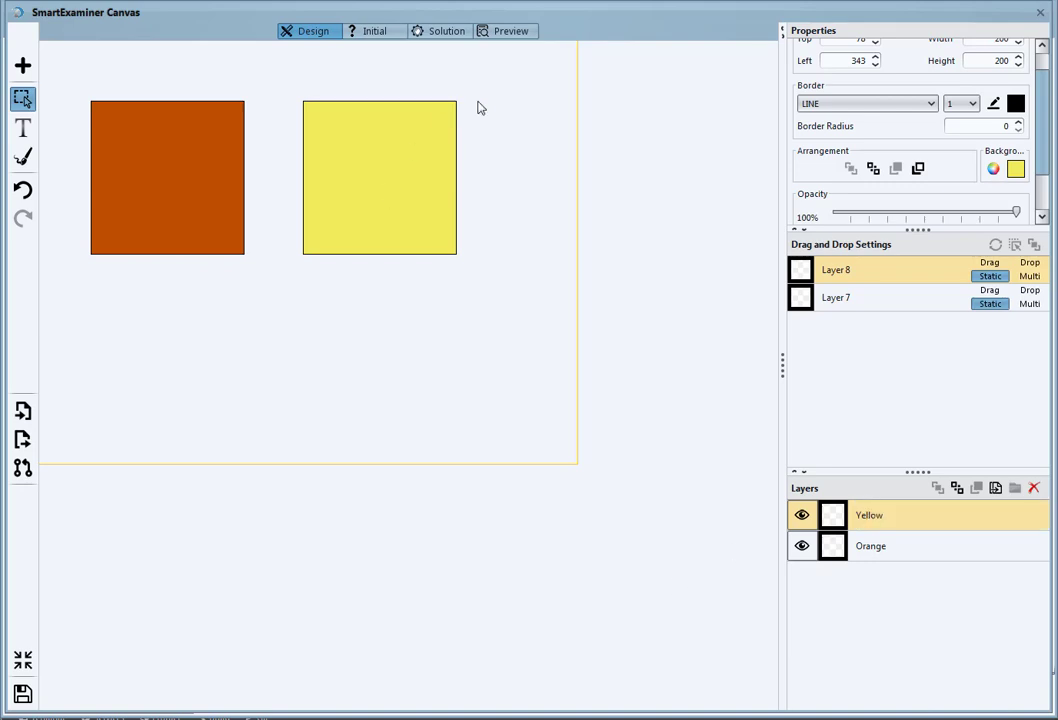
Switch to the preview and set the yellow box's behaviour to Drag and the orange box's to Drop
{"action": "left_click", "coordinate": [505, 34]}
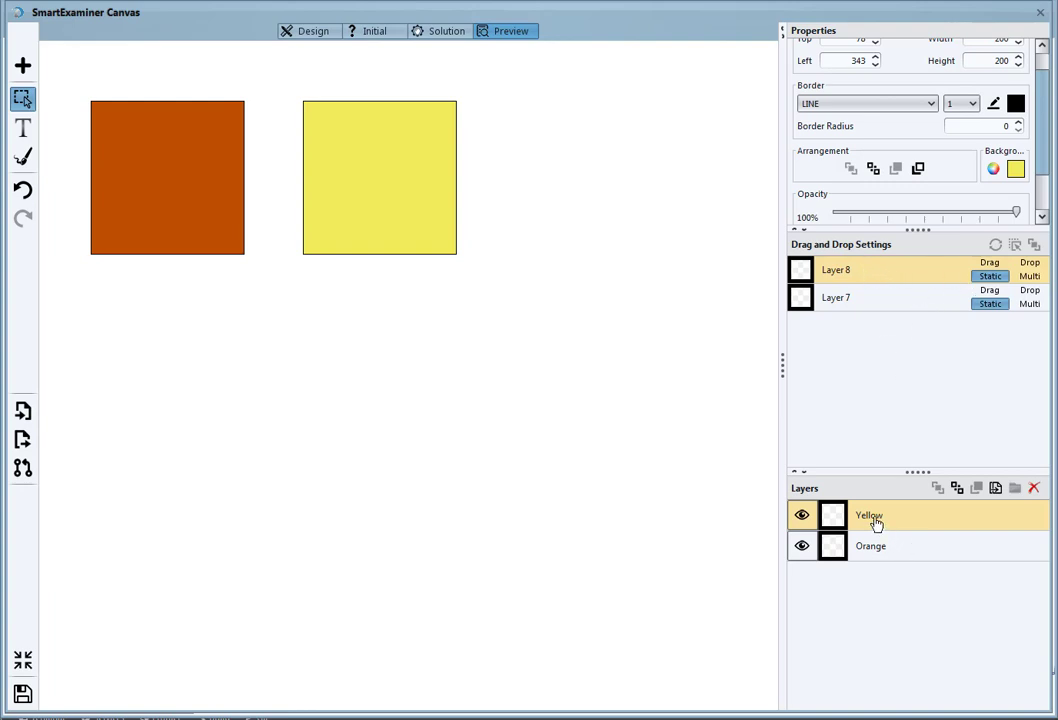
{"action": "left_click", "coordinate": [988, 264]}
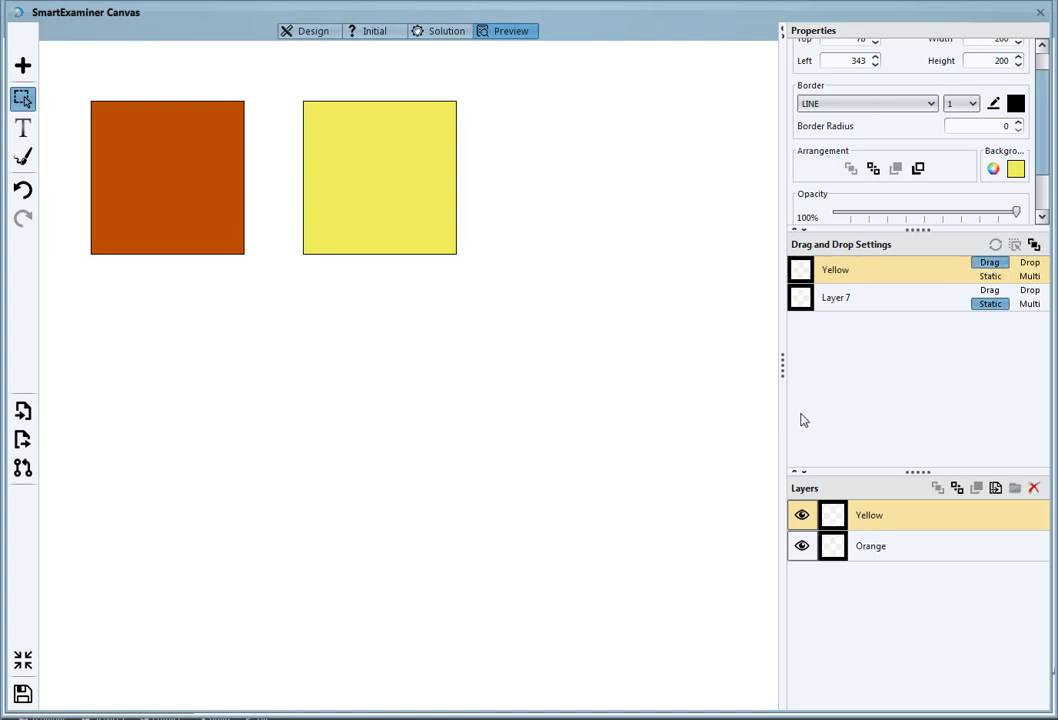
{"action": "left_click_drag", "start_coordinate": [388, 172], "coordinate": [411, 163]}
{"action": "left_click", "coordinate": [1028, 290]}
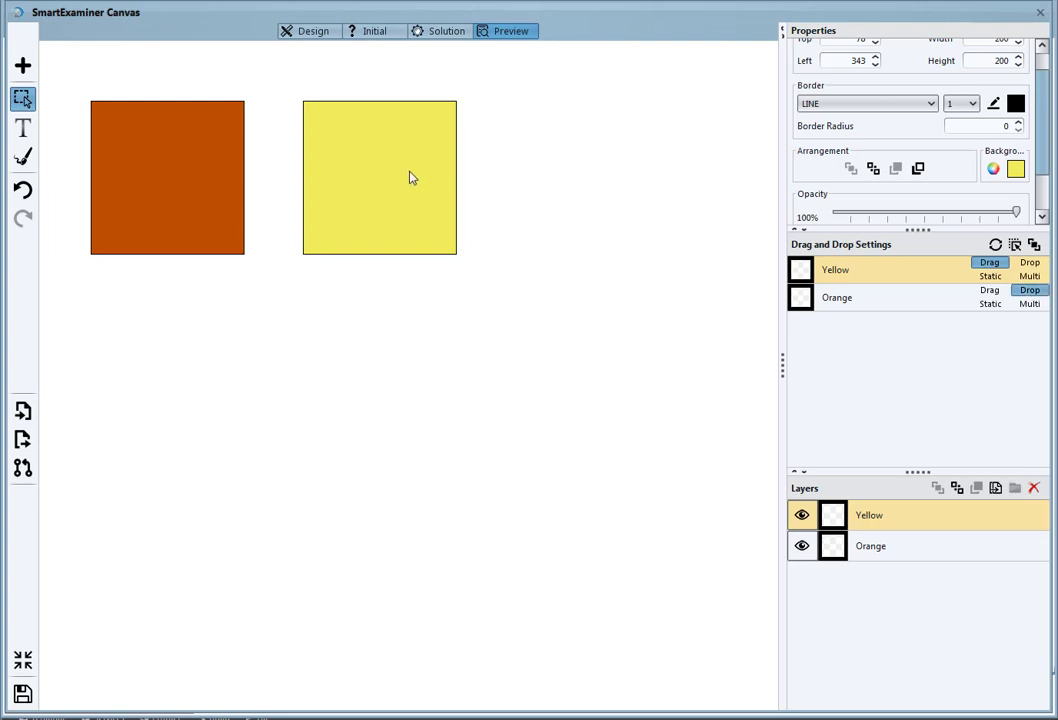
Test the preview by moving the yellow box onto the orange box and back off, and compare with the design view
{"action": "left_click_drag", "start_coordinate": [411, 175], "coordinate": [260, 178]}
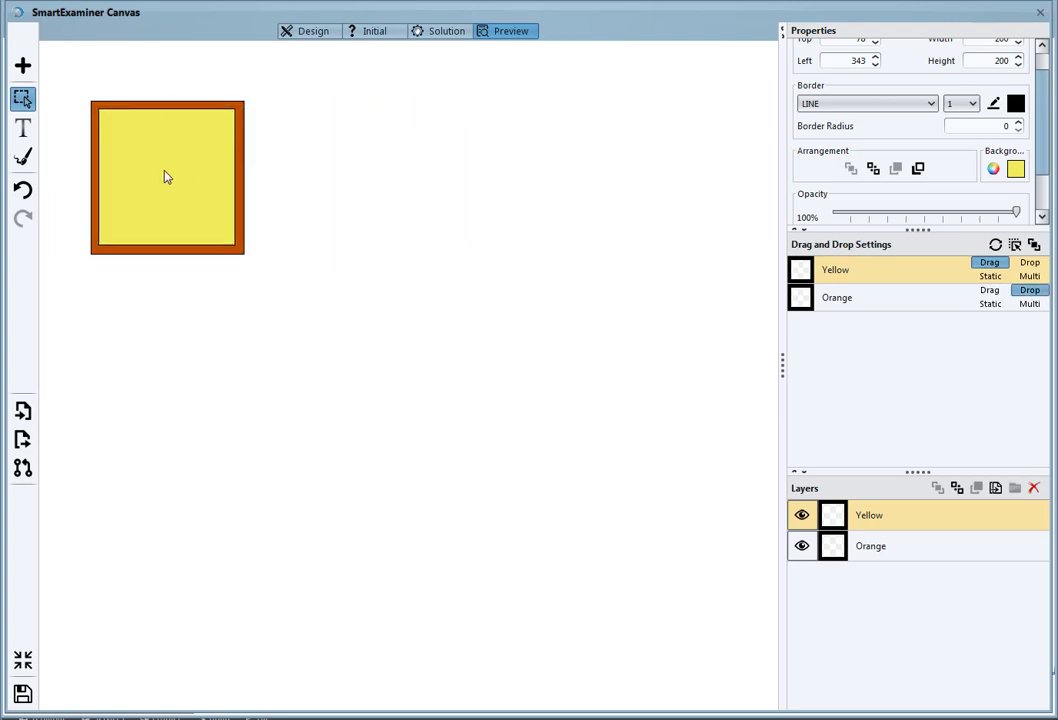
{"action": "left_click_drag", "start_coordinate": [165, 172], "coordinate": [464, 165]}
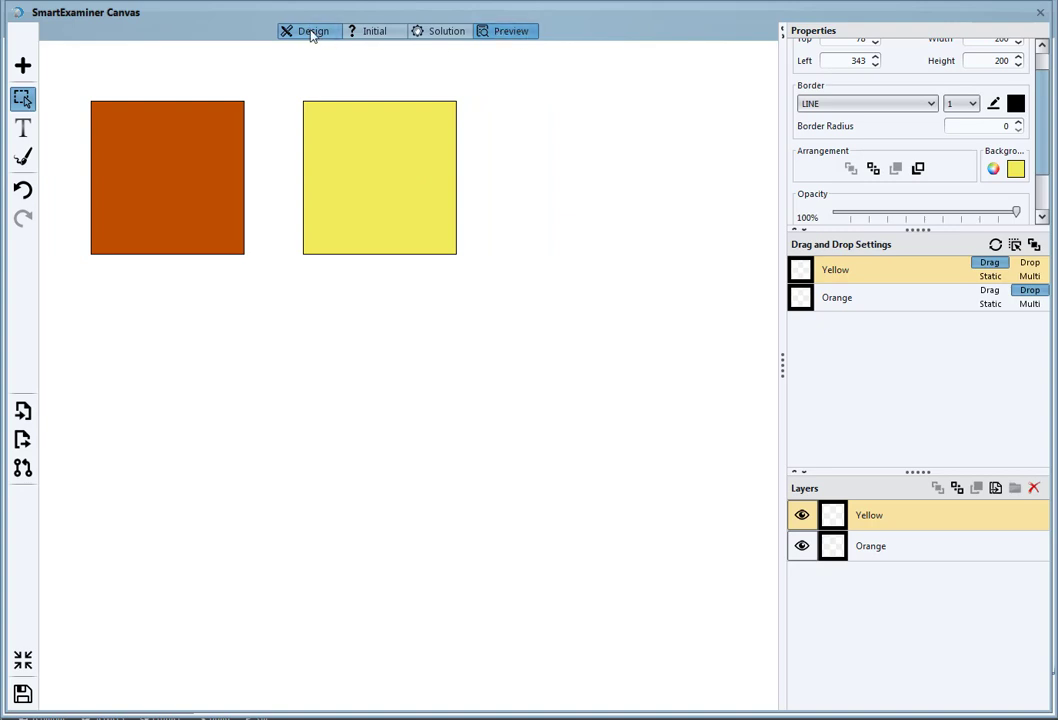
{"action": "left_click", "coordinate": [313, 32]}
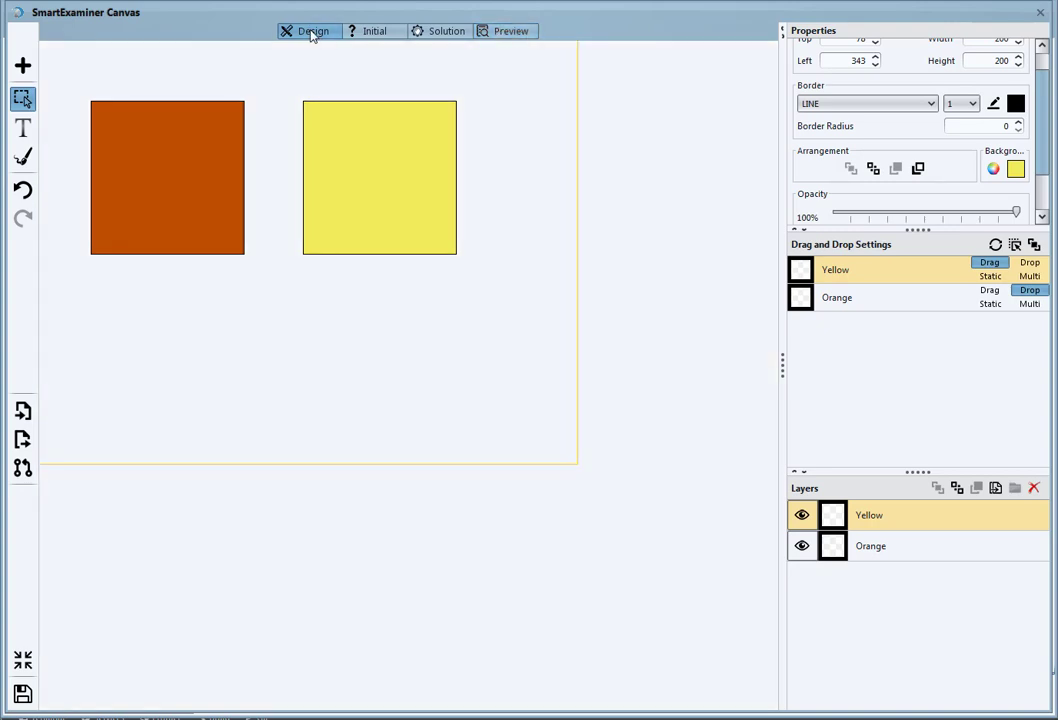
{"action": "left_click", "coordinate": [509, 32]}
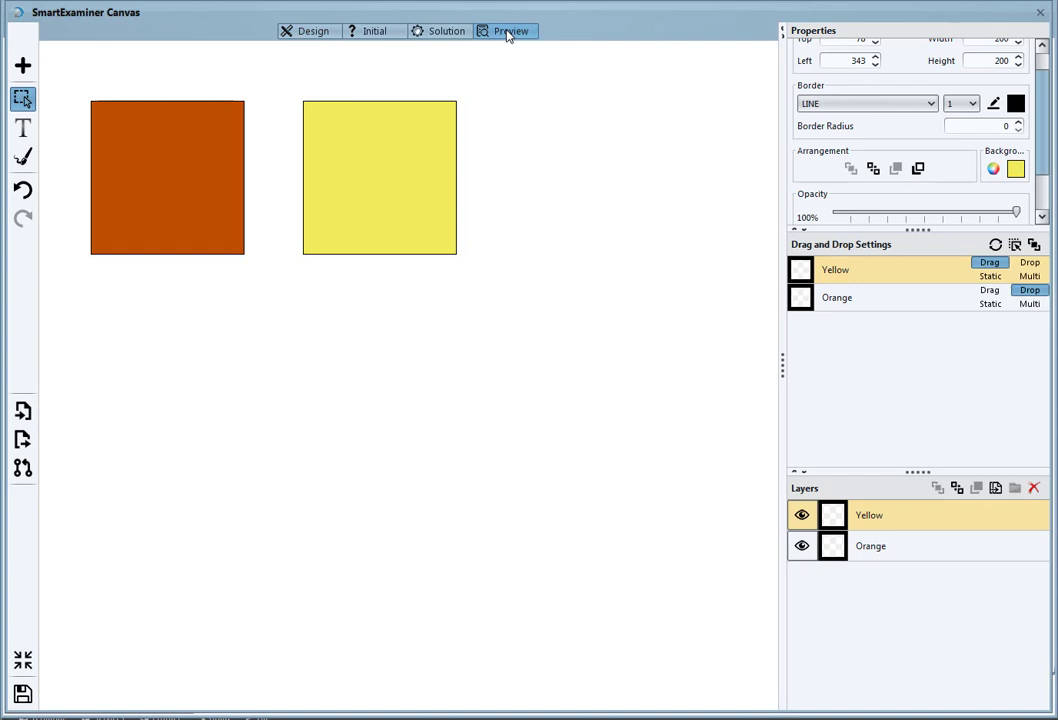
Move the yellow box to left position 339 in the design view and compare it with the preview
{"action": "left_click", "coordinate": [313, 32]}
{"action": "left_click", "coordinate": [380, 167]}
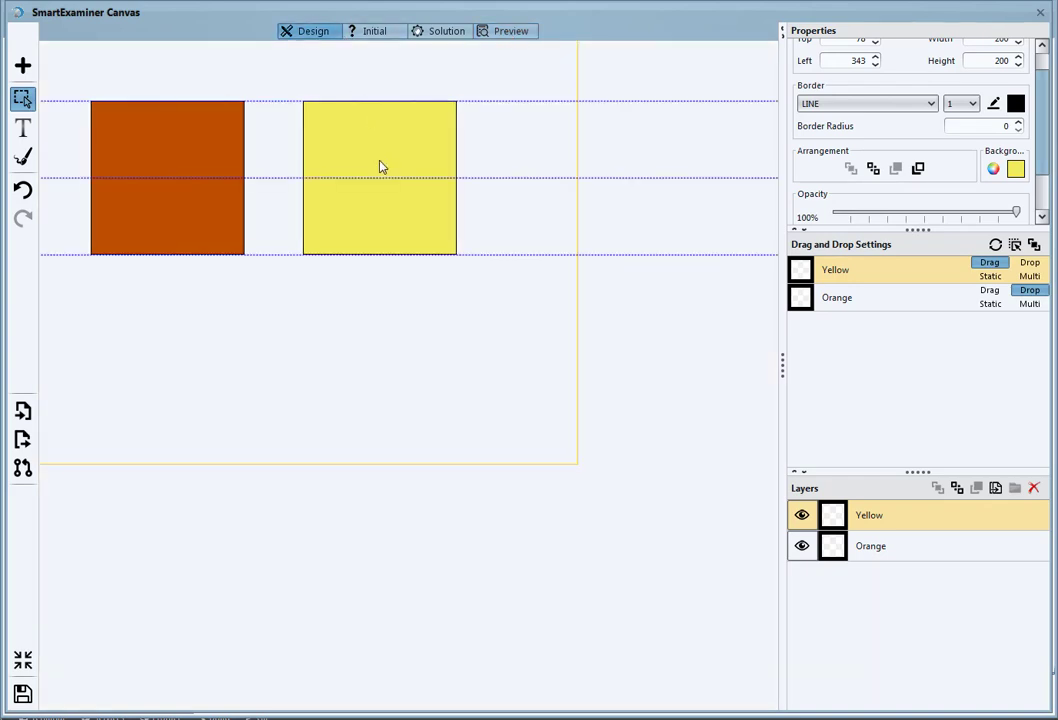
{"action": "left_click_drag", "start_coordinate": [380, 167], "coordinate": [377, 160]}
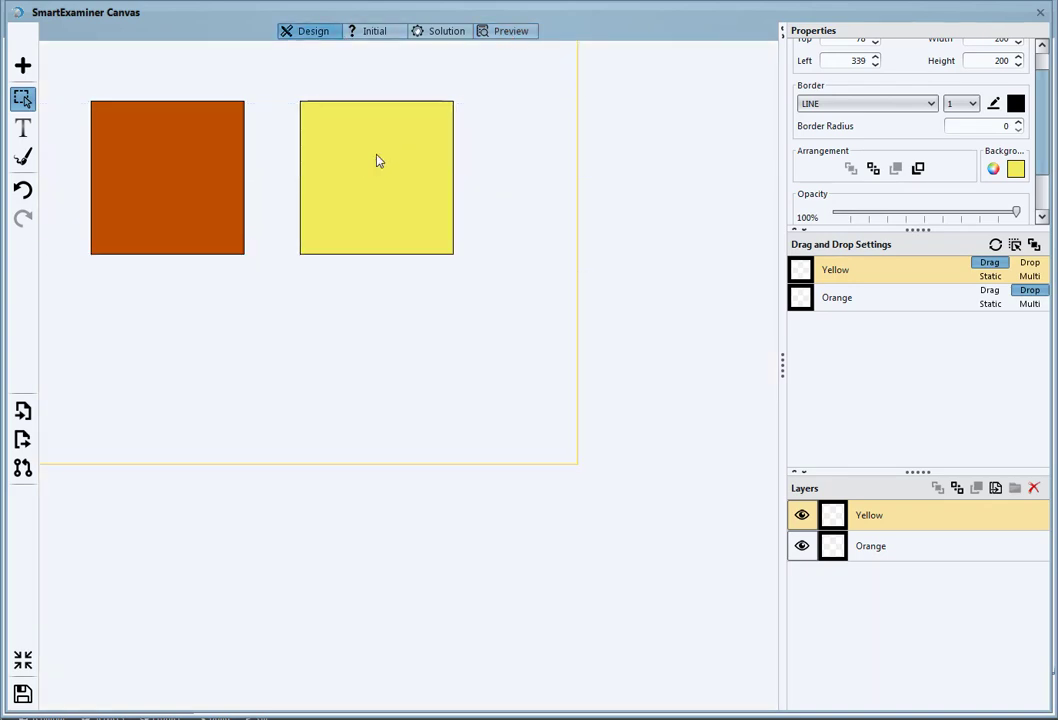
{"action": "left_click", "coordinate": [508, 33]}
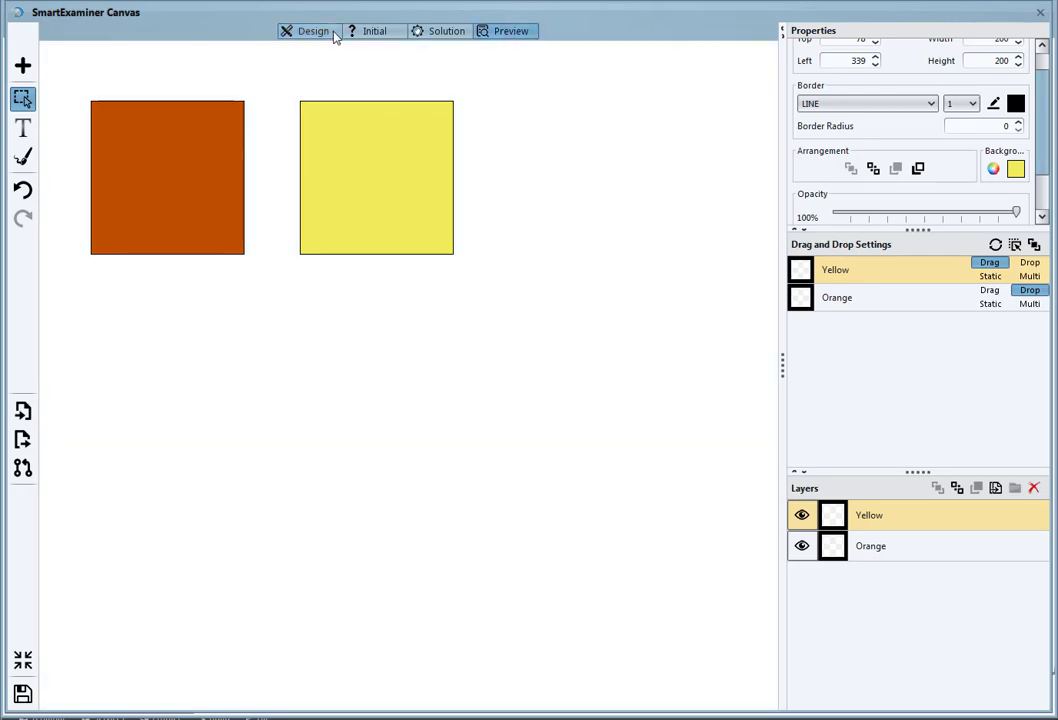
{"action": "left_click", "coordinate": [309, 33]}
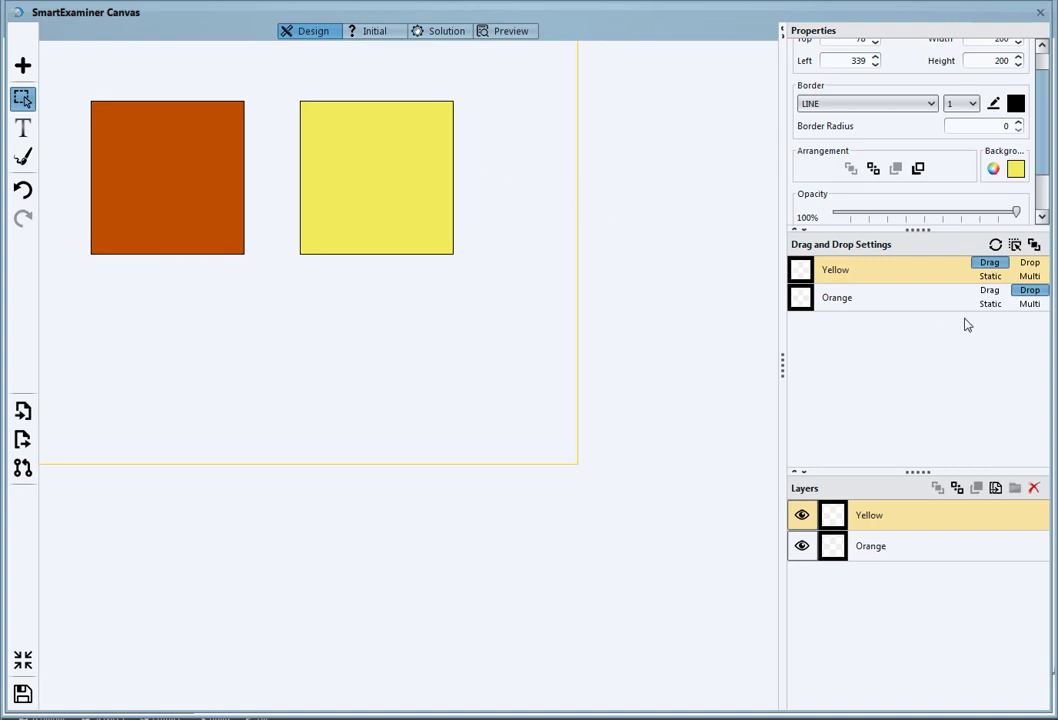
Enable the Multi option for both the Yellow drag item and the Orange drop item
{"action": "left_click", "coordinate": [990, 265]}
{"action": "left_click", "coordinate": [1029, 290]}
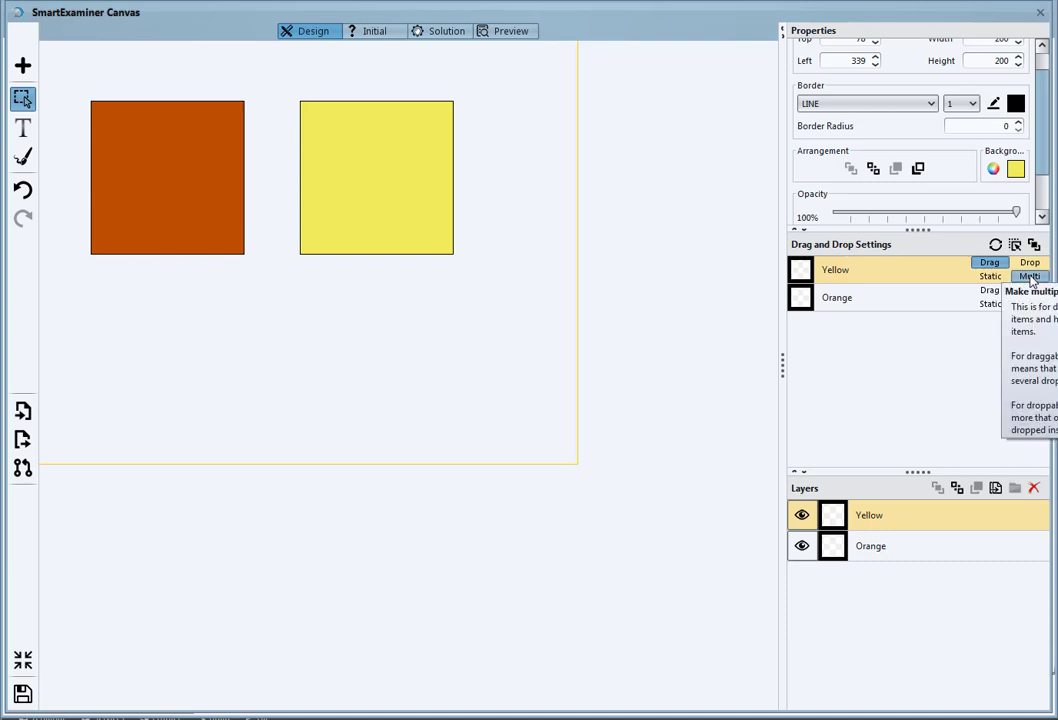
{"action": "left_click", "coordinate": [1030, 277]}
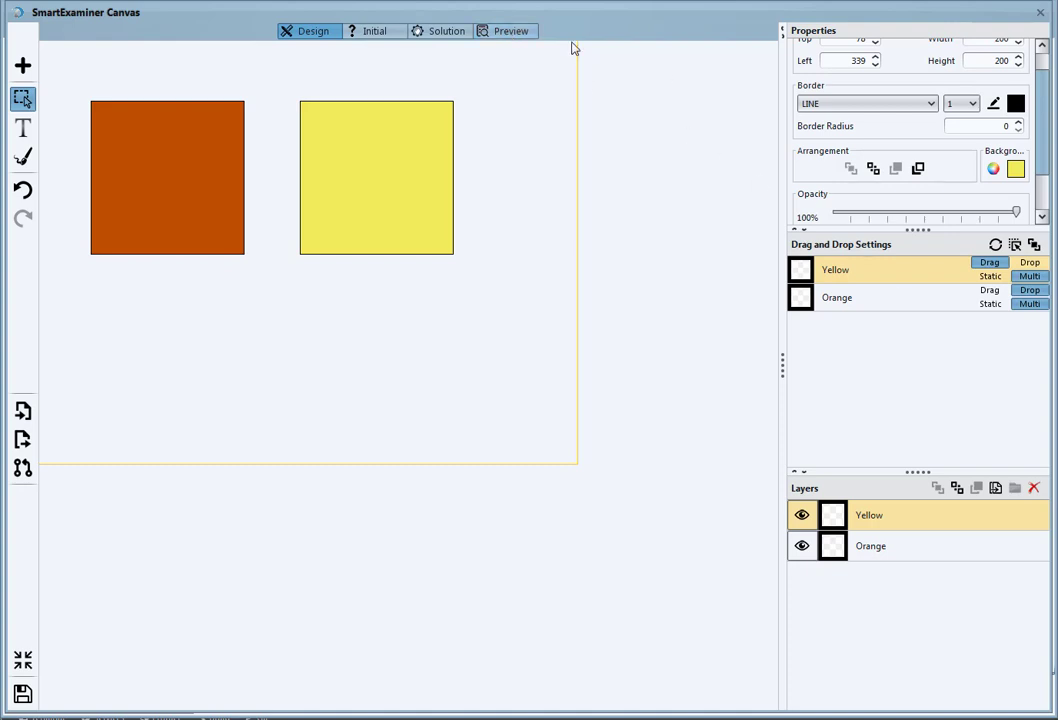
Test the preview by dropping several copies of the yellow box onto the orange box and scrolling through them
{"action": "left_click", "coordinate": [506, 31]}
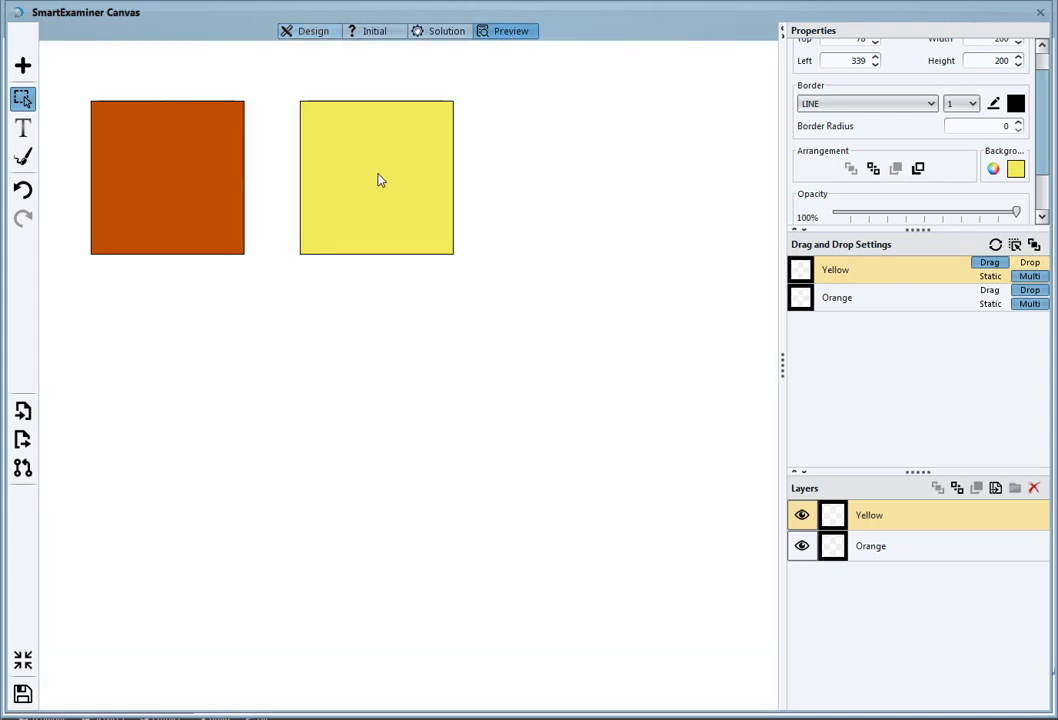
{"action": "left_click_drag", "start_coordinate": [378, 177], "coordinate": [177, 177]}
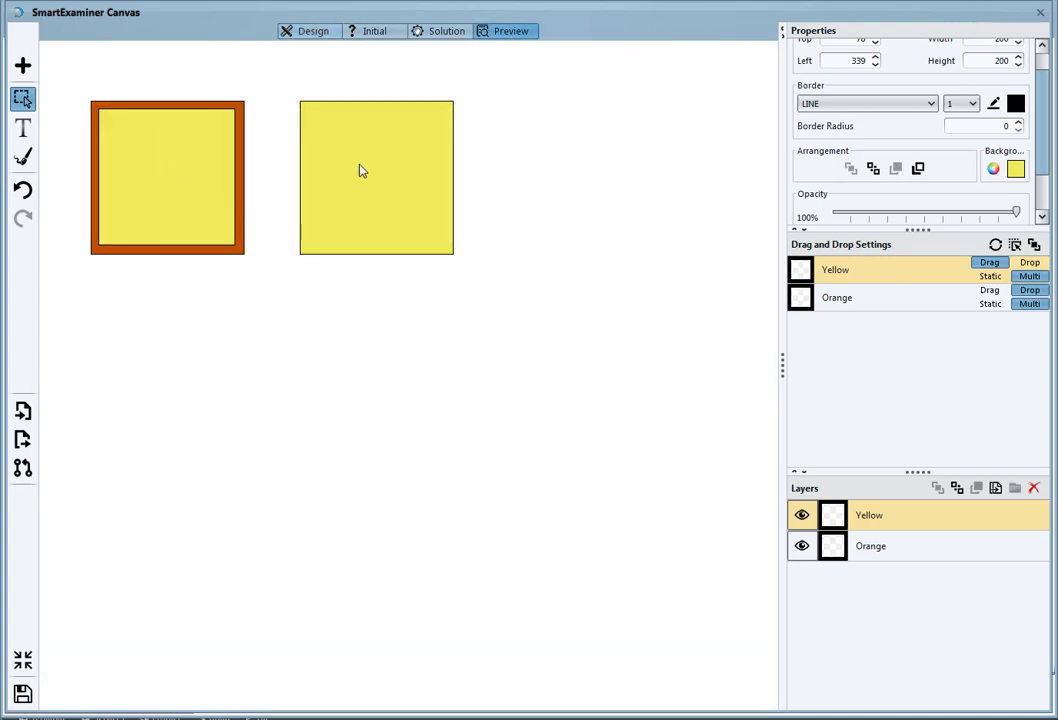
{"action": "left_click_drag", "start_coordinate": [361, 170], "coordinate": [198, 189]}
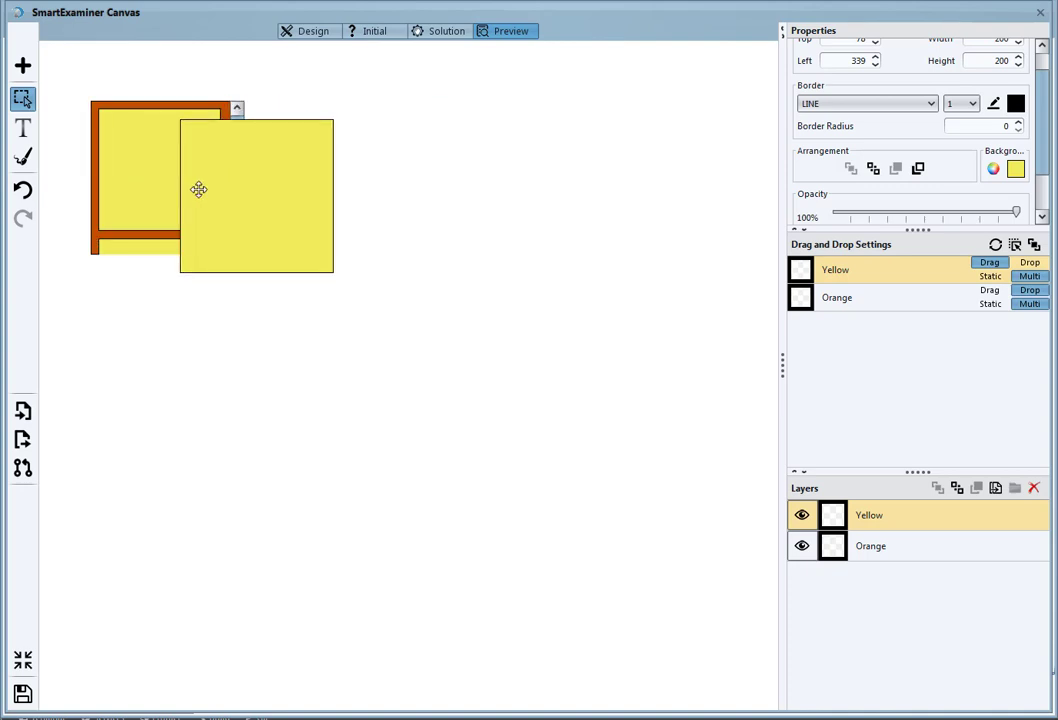
{"action": "mouse_move", "coordinate": [236, 146]}
{"action": "left_mouse_down"}
{"action": "mouse_move", "coordinate": [236, 234]}
{"action": "mouse_move", "coordinate": [237, 129]}
{"action": "left_mouse_up"}
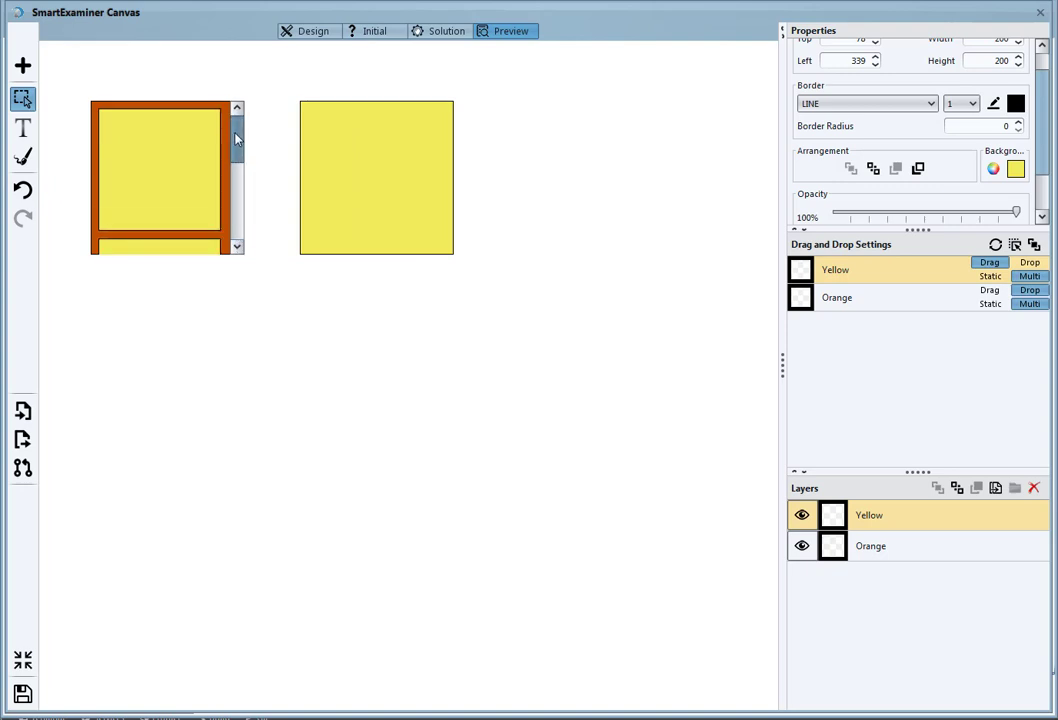
{"action": "left_click_drag", "start_coordinate": [236, 139], "coordinate": [237, 126]}
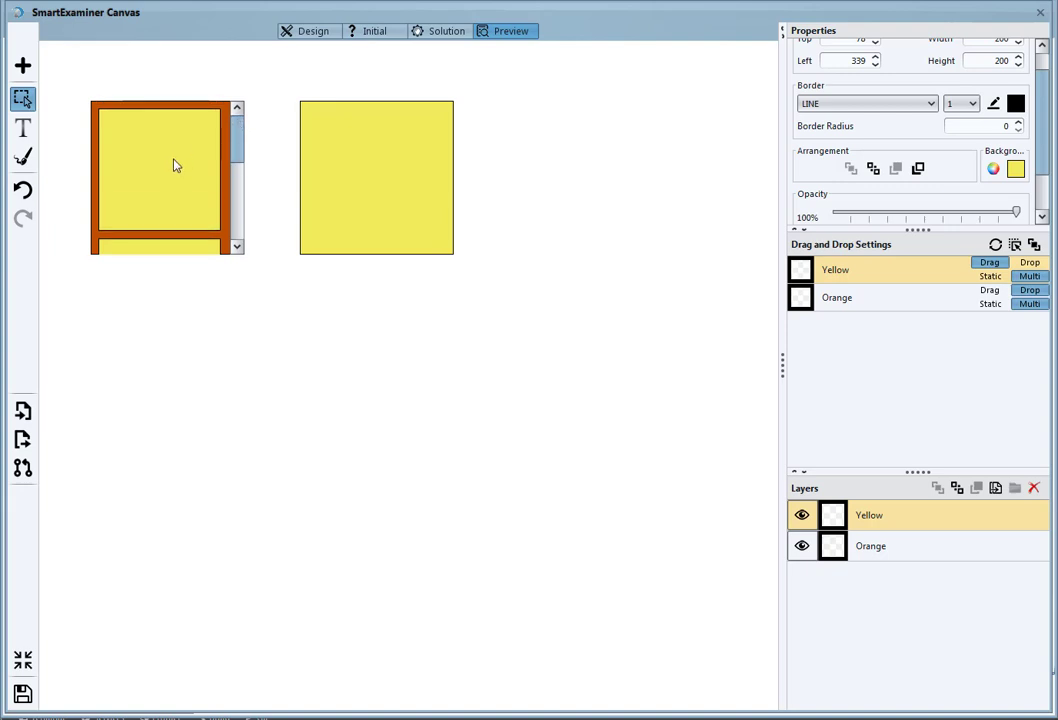
Turn off Multi for Yellow while keeping it on for Orange, and test moving the yellow box in the preview
{"action": "left_click", "coordinate": [312, 32]}
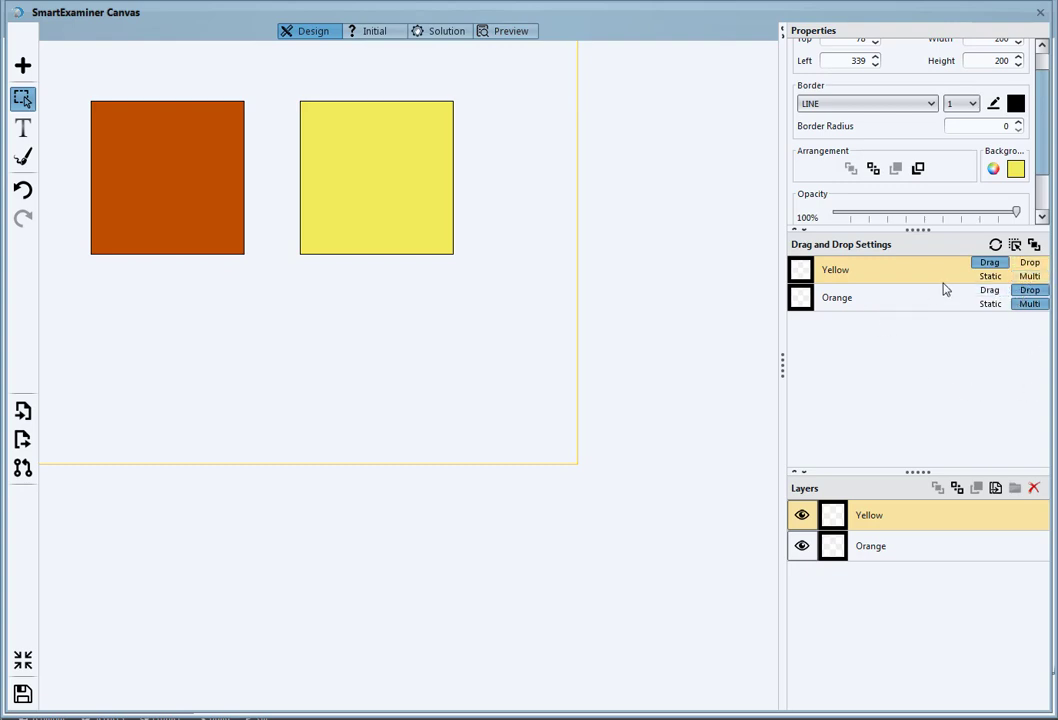
{"action": "left_click", "coordinate": [507, 34]}
{"action": "left_click_drag", "start_coordinate": [373, 184], "coordinate": [435, 177]}
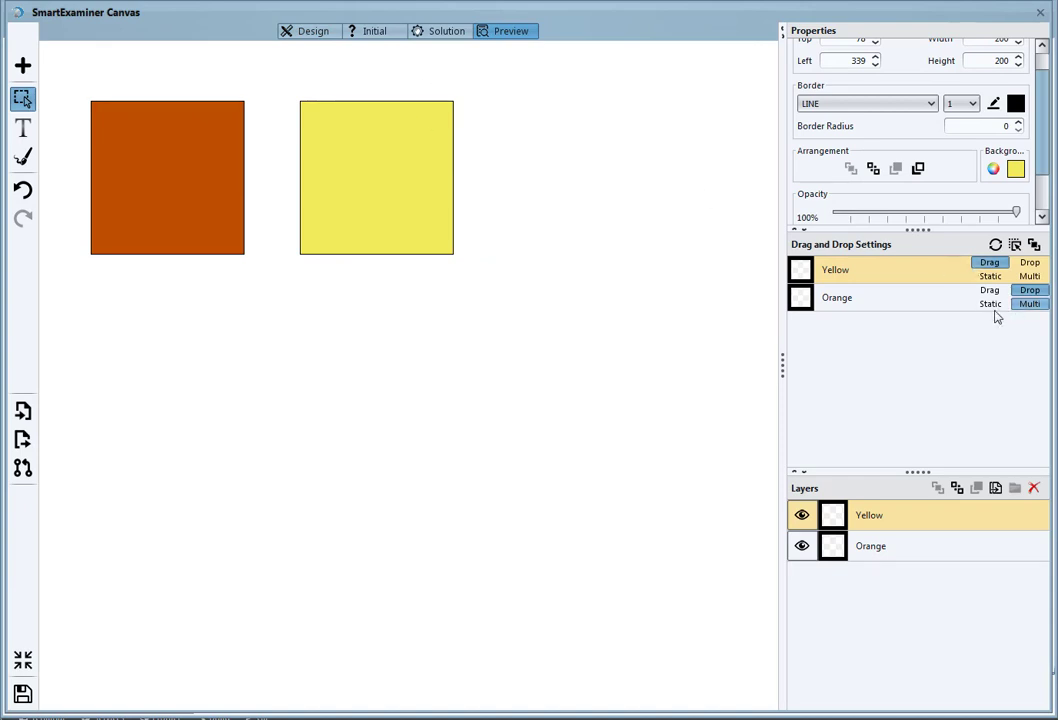
Set Multi on for Yellow and off for Orange, and test dropping yellow copies onto the orange box and removing them
{"action": "left_click", "coordinate": [1030, 275]}
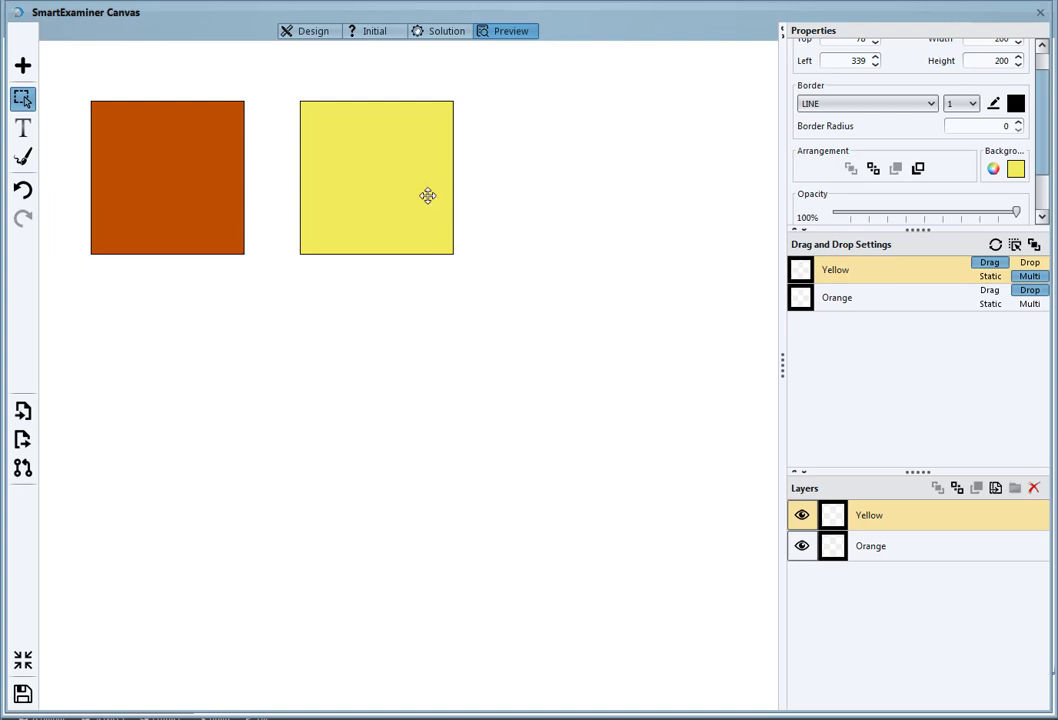
{"action": "left_click_drag", "start_coordinate": [427, 196], "coordinate": [274, 205]}
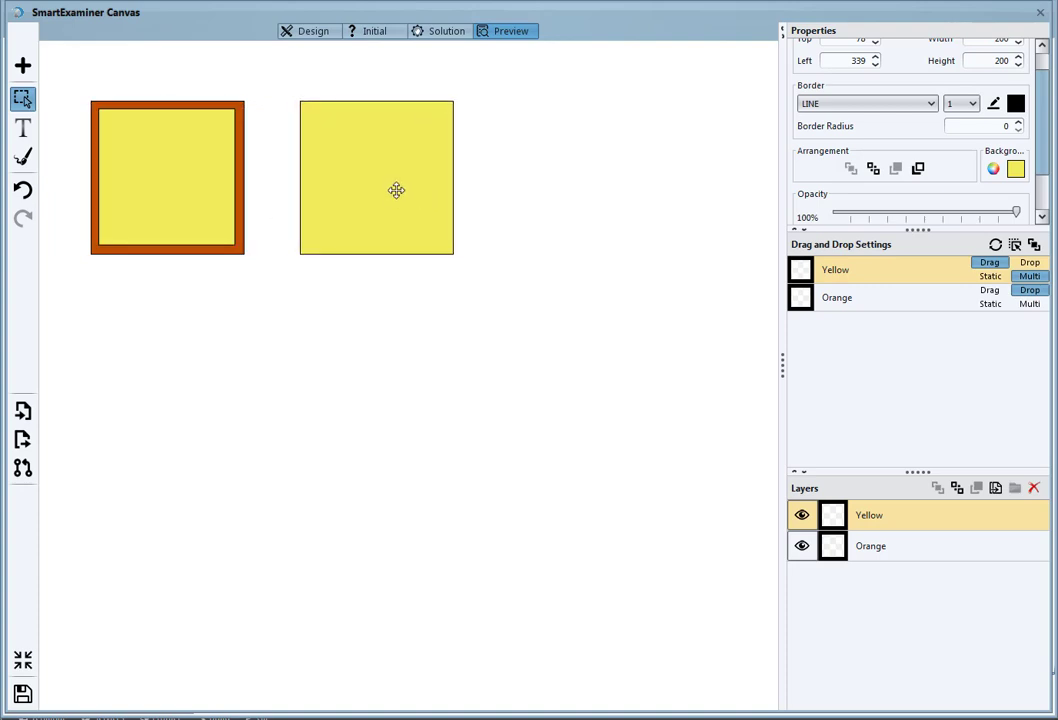
{"action": "left_click_drag", "start_coordinate": [362, 190], "coordinate": [329, 379]}
{"action": "left_click_drag", "start_coordinate": [383, 227], "coordinate": [225, 229]}
{"action": "left_click_drag", "start_coordinate": [165, 172], "coordinate": [297, 356]}
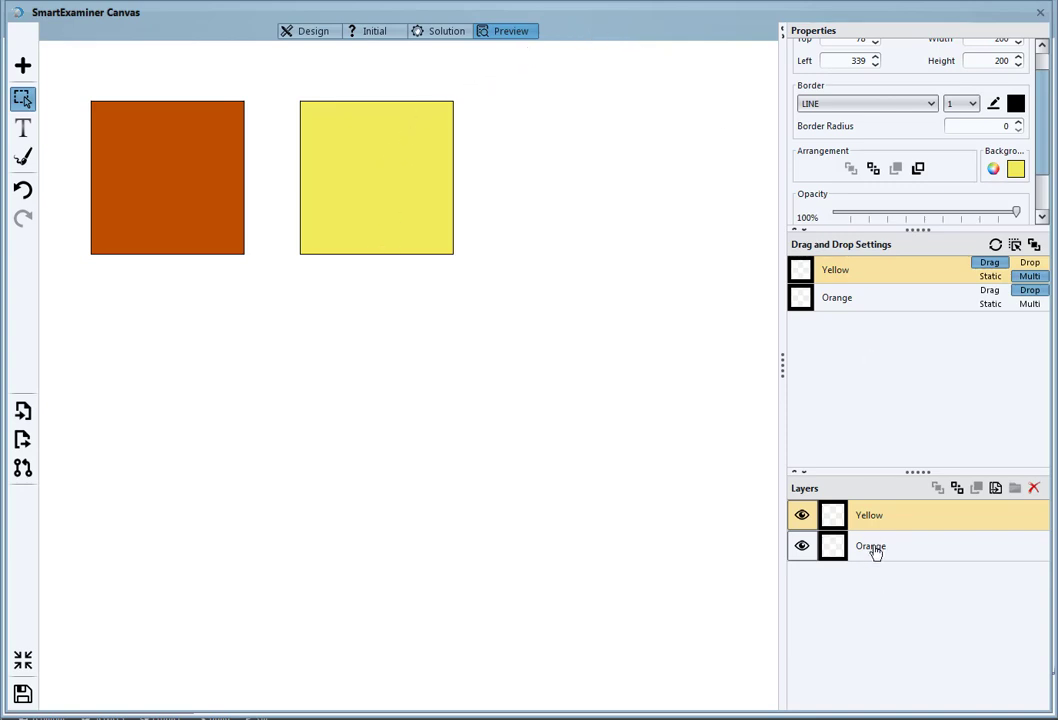
Send the Yellow layer behind the Orange layer and turn off Multi for Yellow in the design view
{"action": "left_click", "coordinate": [957, 488]}
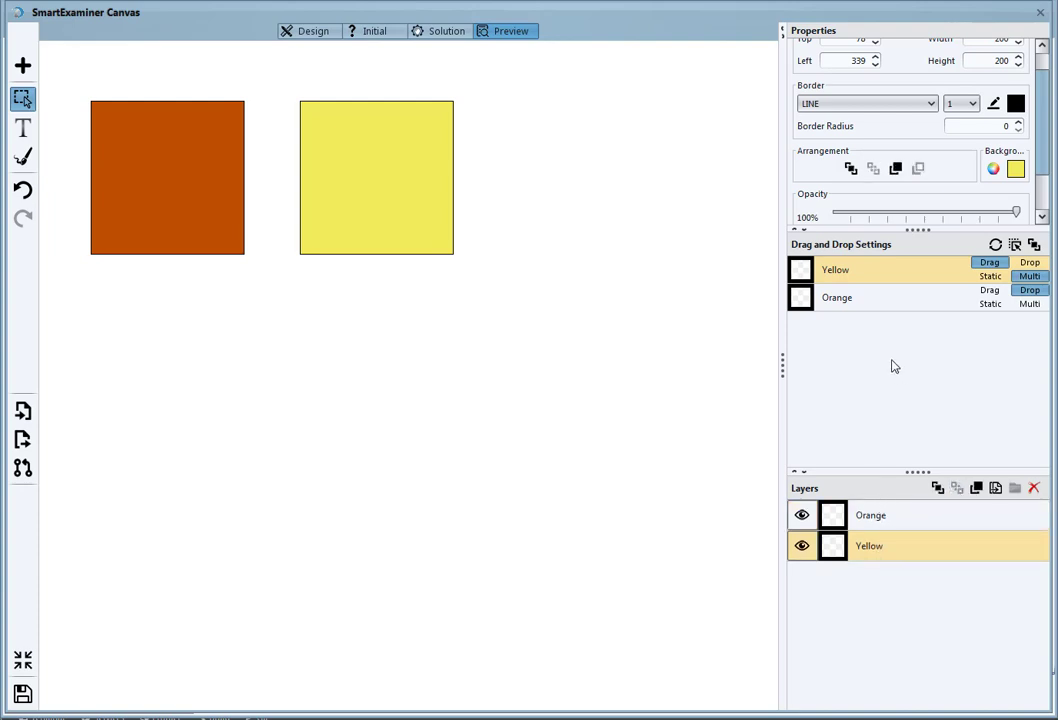
{"action": "left_click", "coordinate": [306, 31]}
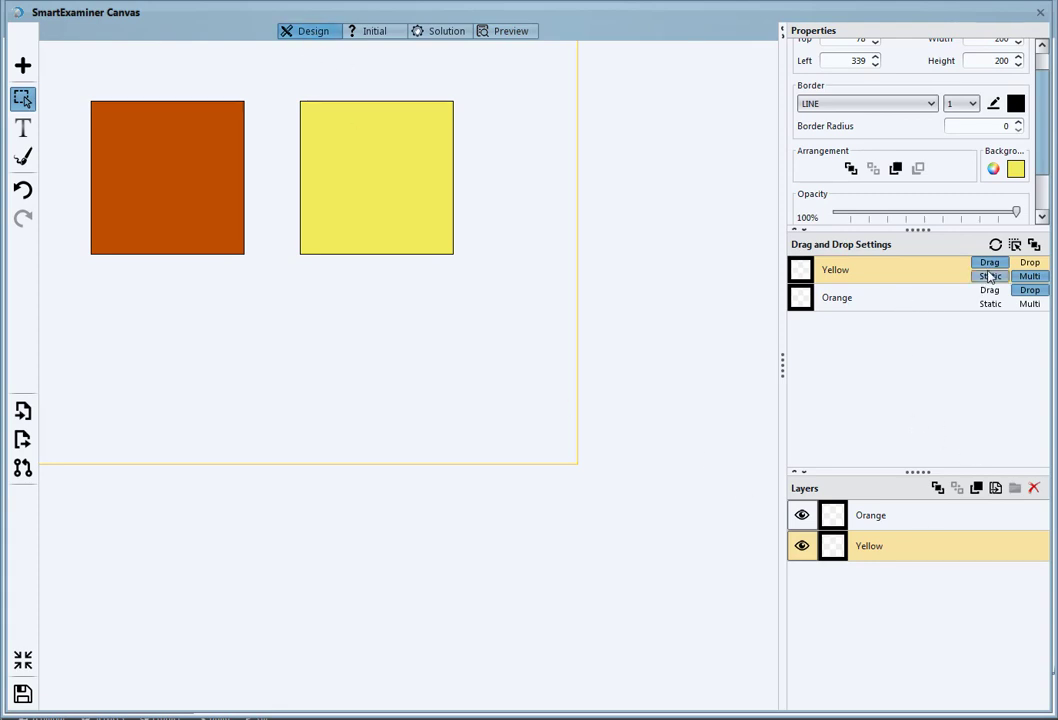
{"action": "left_click", "coordinate": [1028, 278]}
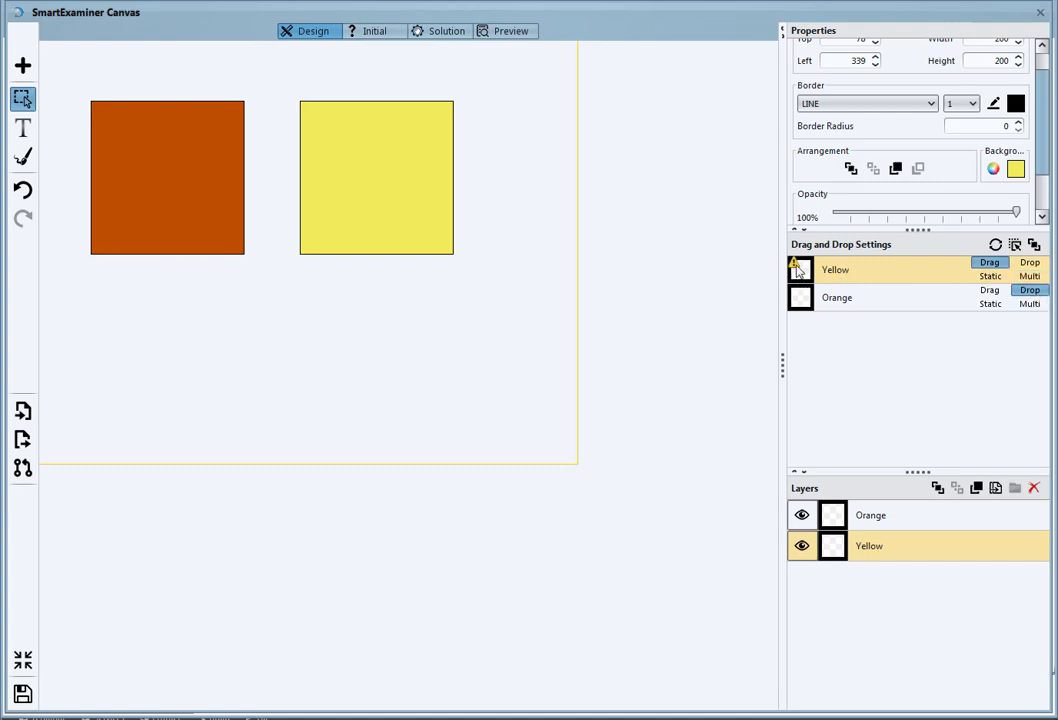
Check the Yellow item's warning and automatically rearrange the layers so the drag item sits above the drop item
{"action": "mouse_move", "coordinate": [796, 269]}
{"action": "left_click", "coordinate": [1035, 246]}
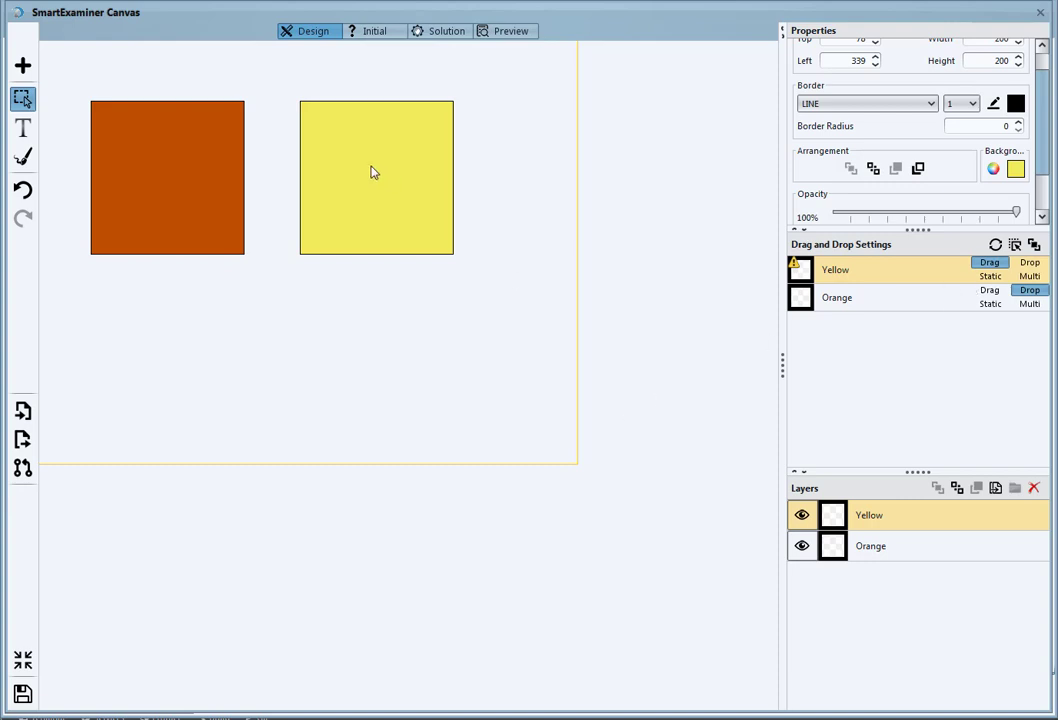
Space the yellow and orange boxes apart at left 467 and 98, and auto-fit the orange drop box to 222 by 222
{"action": "left_click_drag", "start_coordinate": [371, 189], "coordinate": [469, 185]}
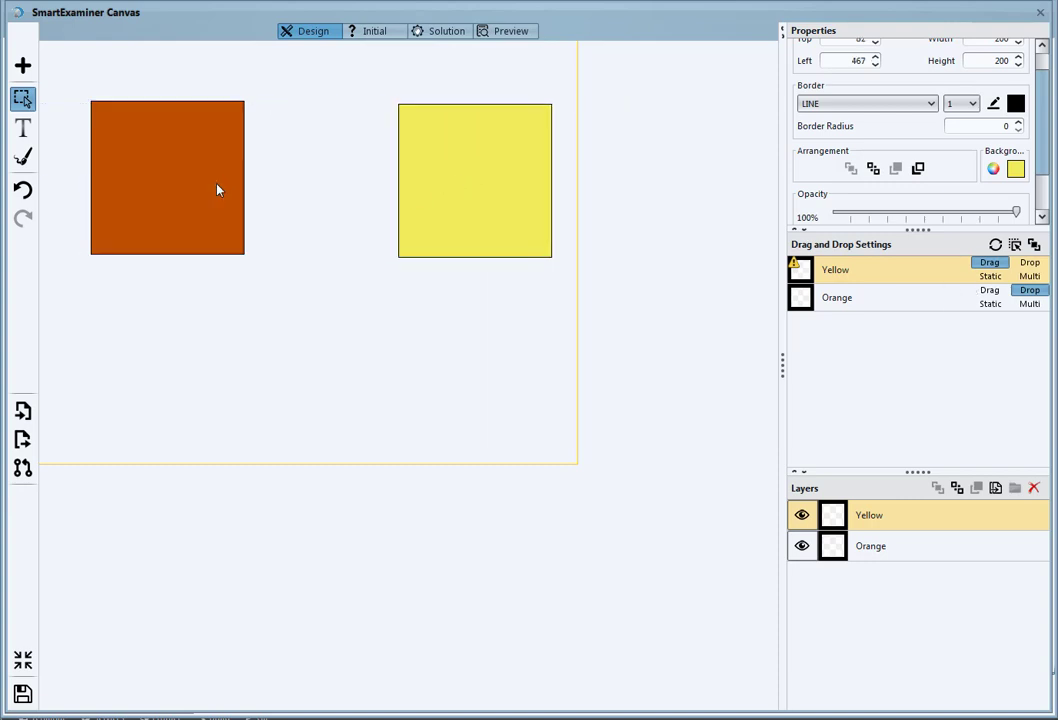
{"action": "left_click_drag", "start_coordinate": [216, 185], "coordinate": [241, 186]}
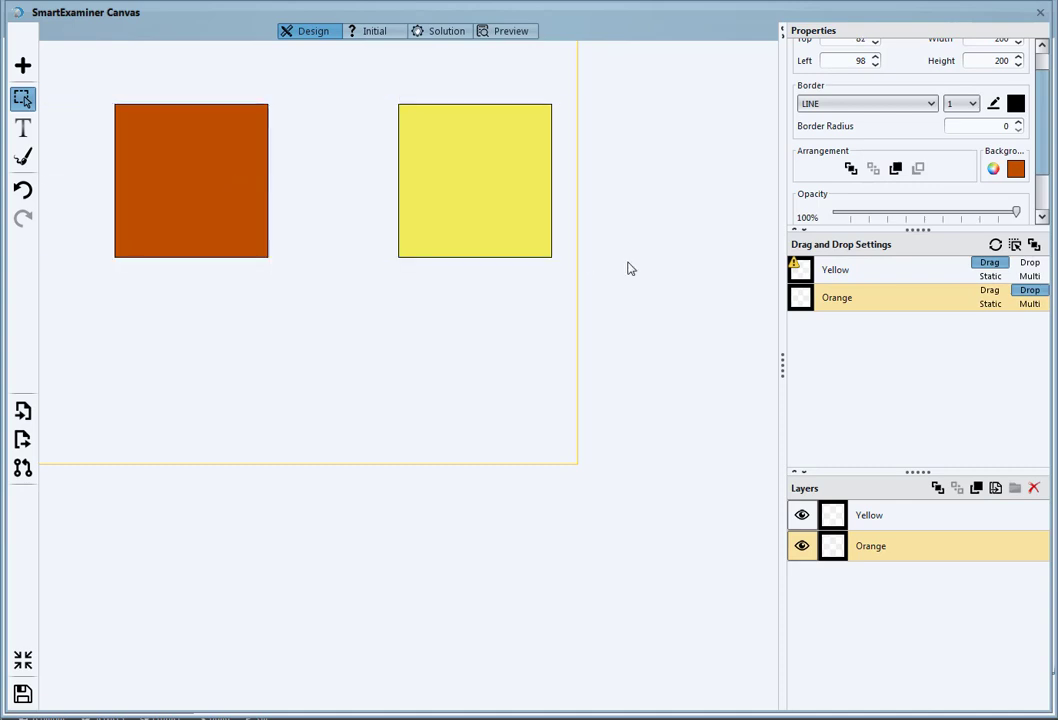
{"action": "left_click", "coordinate": [1014, 246]}
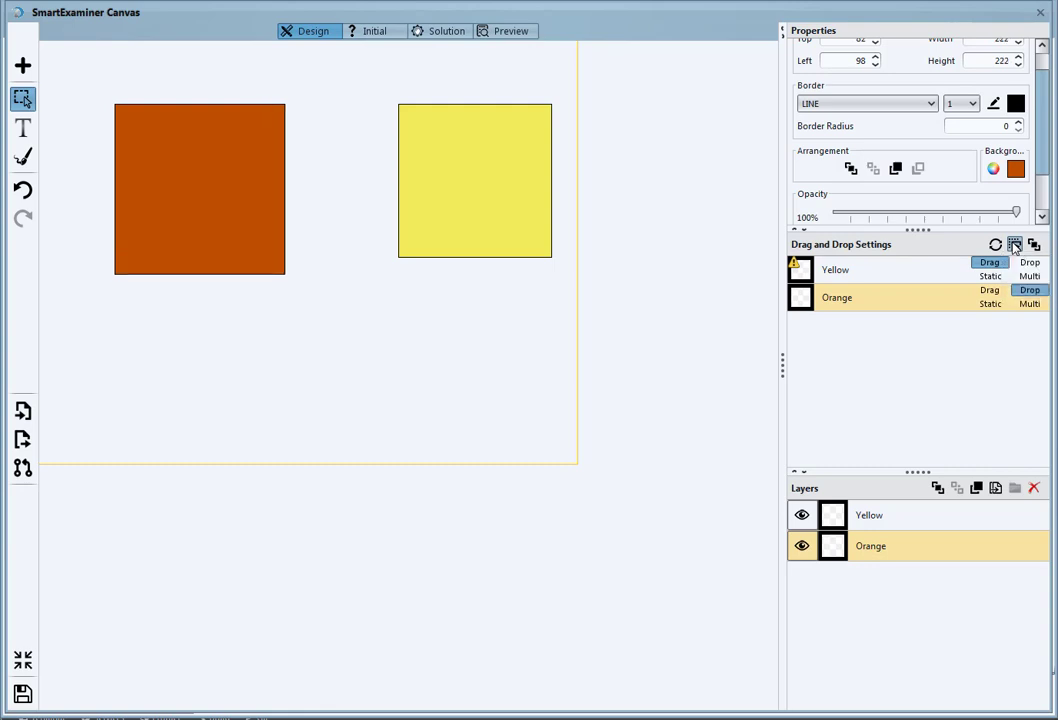
Reposition the yellow box to left 437, top 89, and test moving it onto and off the orange box in the preview
{"action": "left_click", "coordinate": [457, 184]}
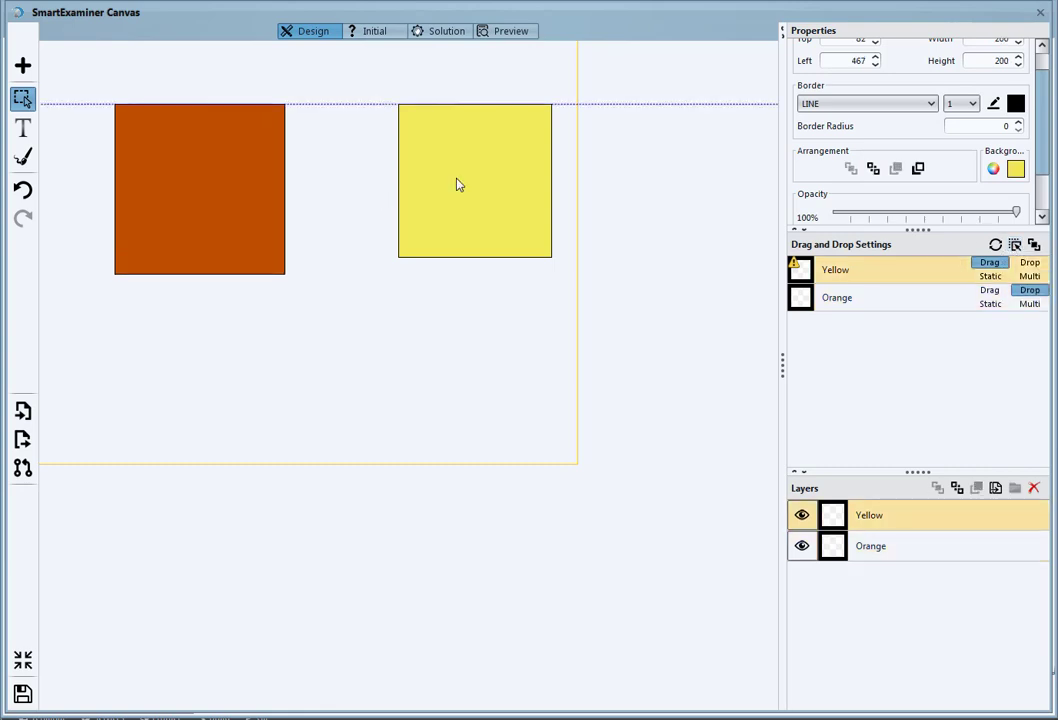
{"action": "mouse_move", "coordinate": [453, 177]}
{"action": "left_mouse_down"}
{"action": "mouse_move", "coordinate": [202, 188]}
{"action": "mouse_move", "coordinate": [449, 201]}
{"action": "mouse_move", "coordinate": [434, 182]}
{"action": "mouse_move", "coordinate": [224, 189]}
{"action": "mouse_move", "coordinate": [198, 177]}
{"action": "mouse_move", "coordinate": [347, 175]}
{"action": "mouse_move", "coordinate": [182, 175]}
{"action": "mouse_move", "coordinate": [378, 161]}
{"action": "mouse_move", "coordinate": [401, 177]}
{"action": "mouse_move", "coordinate": [456, 169]}
{"action": "left_mouse_up"}
{"action": "left_click", "coordinate": [511, 35]}
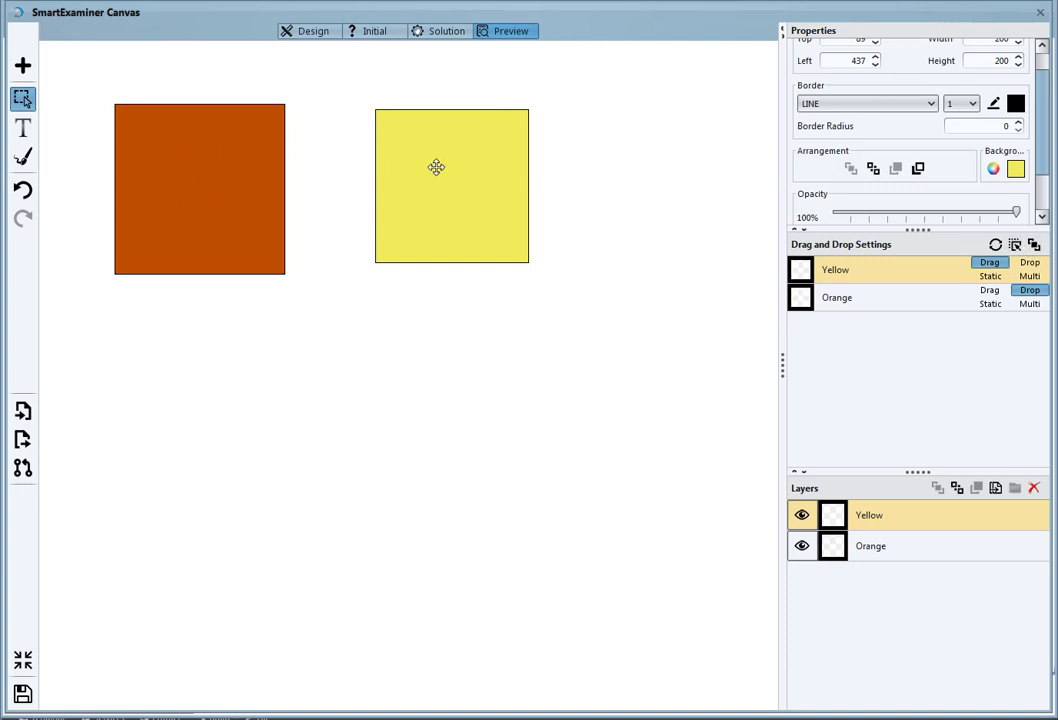
{"action": "left_click_drag", "start_coordinate": [451, 170], "coordinate": [203, 184]}
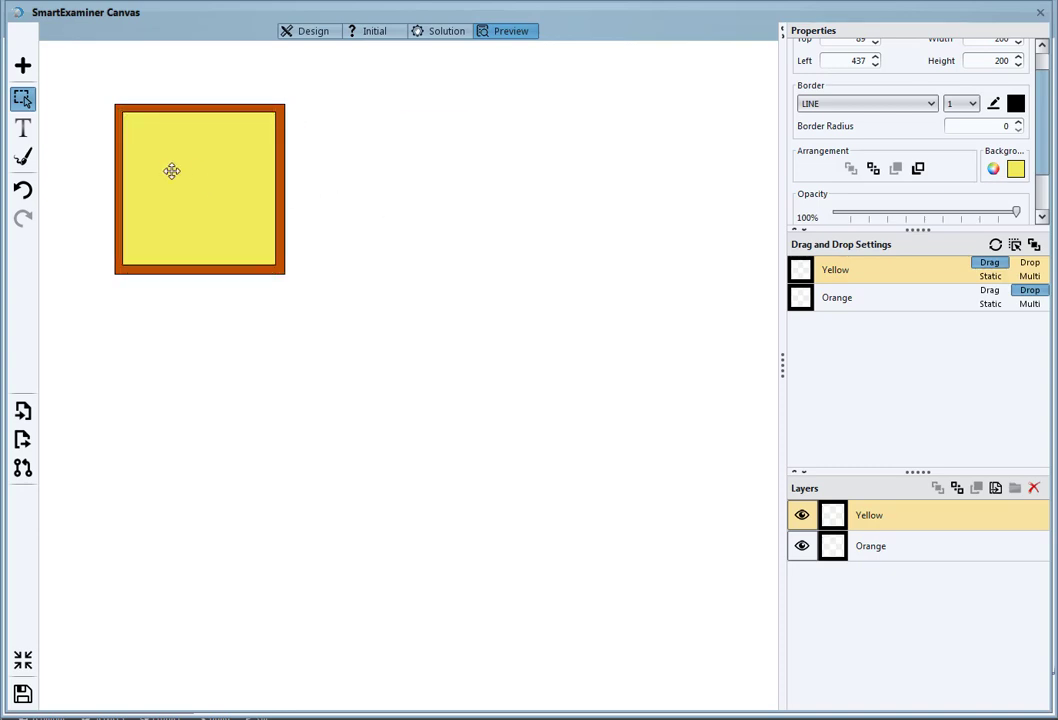
{"action": "left_click_drag", "start_coordinate": [203, 182], "coordinate": [413, 184]}
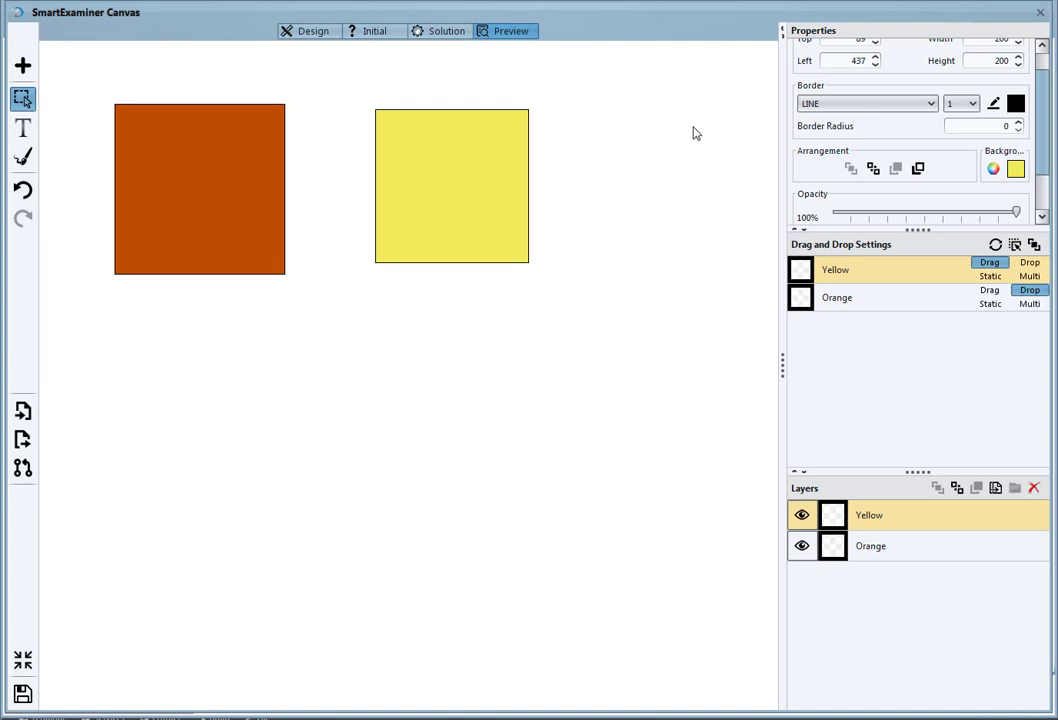
Close the canvas window and open the project "version 4 sample.smexproj" without saving the current one
{"action": "left_click", "coordinate": [1040, 14]}
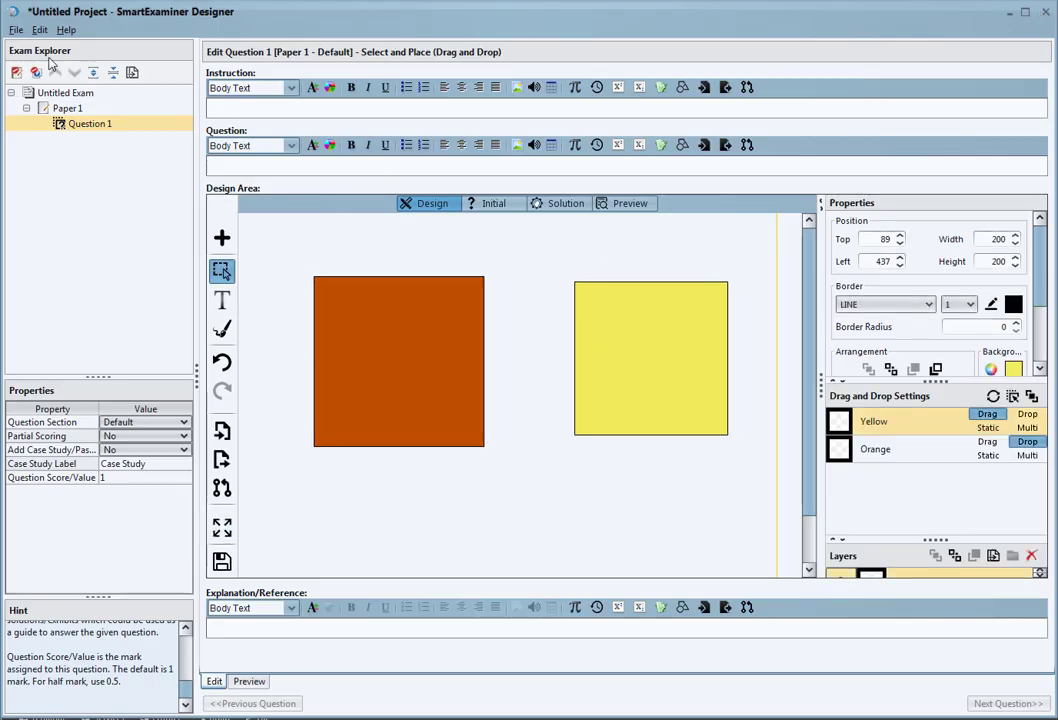
{"action": "left_click", "coordinate": [16, 30]}
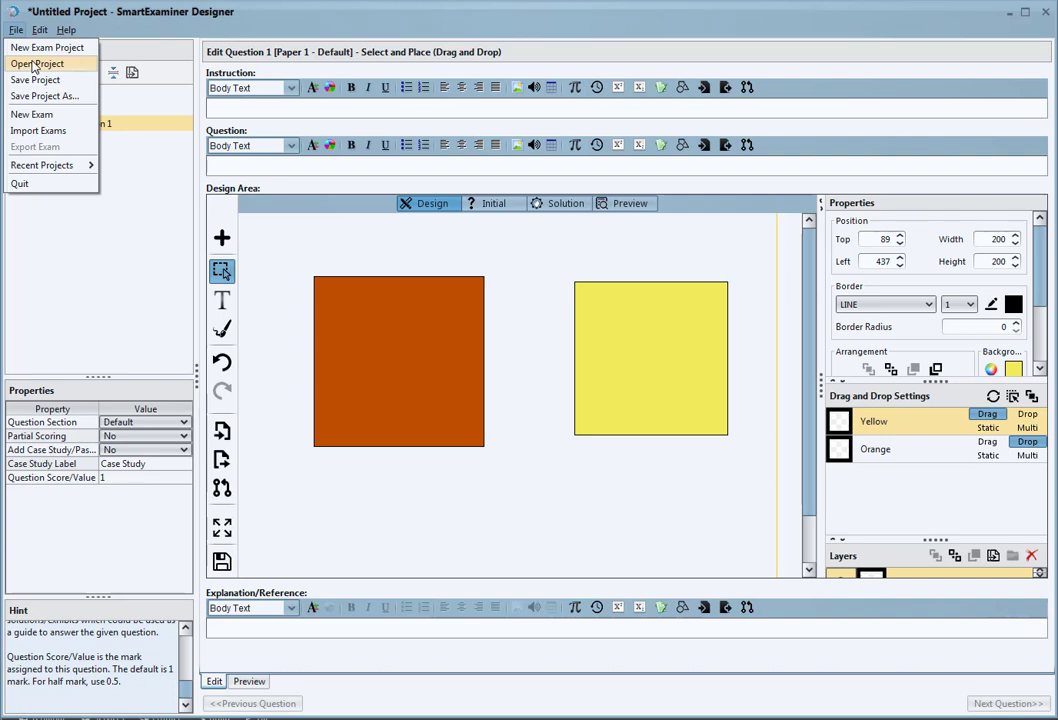
{"action": "left_click", "coordinate": [35, 64]}
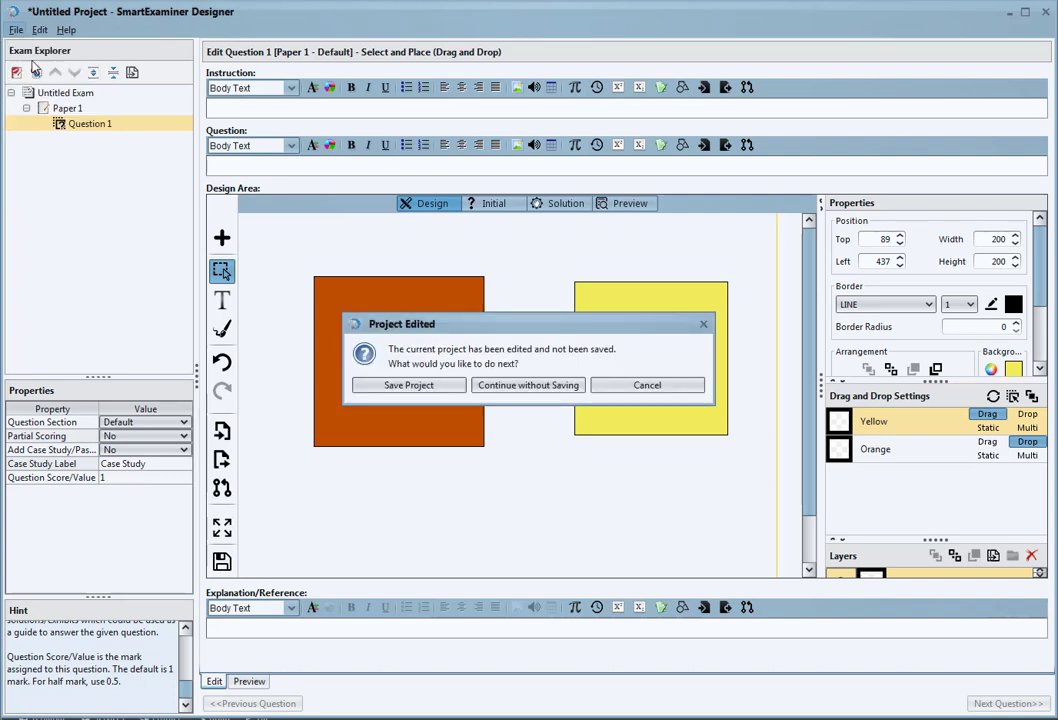
{"action": "left_click", "coordinate": [493, 386]}
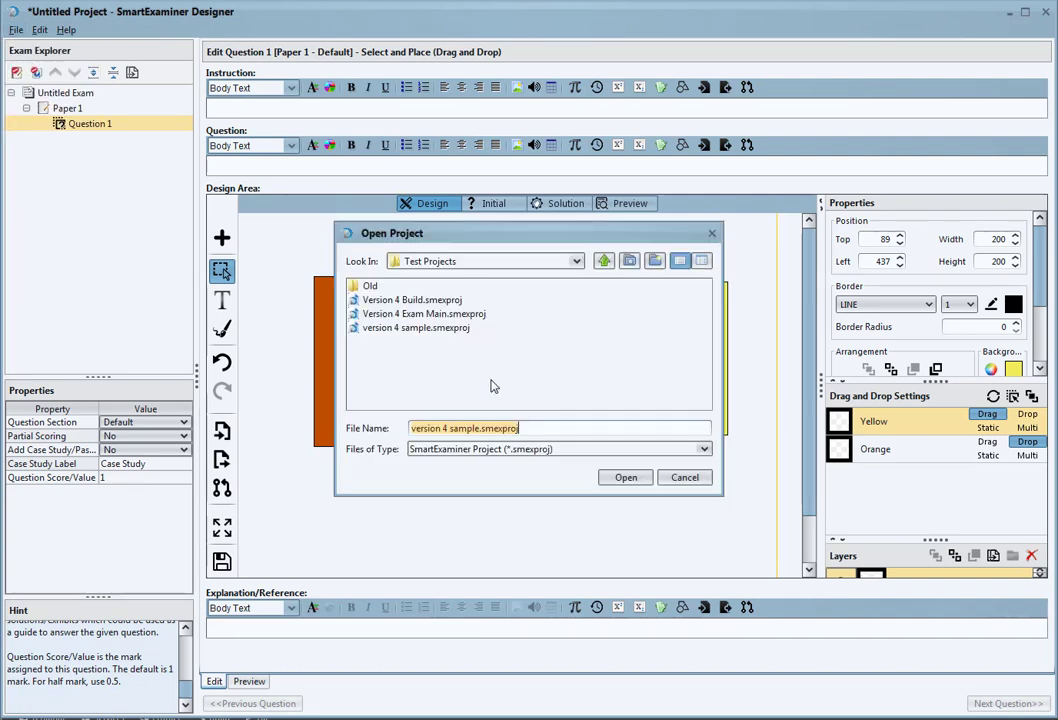
{"action": "double_click", "coordinate": [413, 330]}
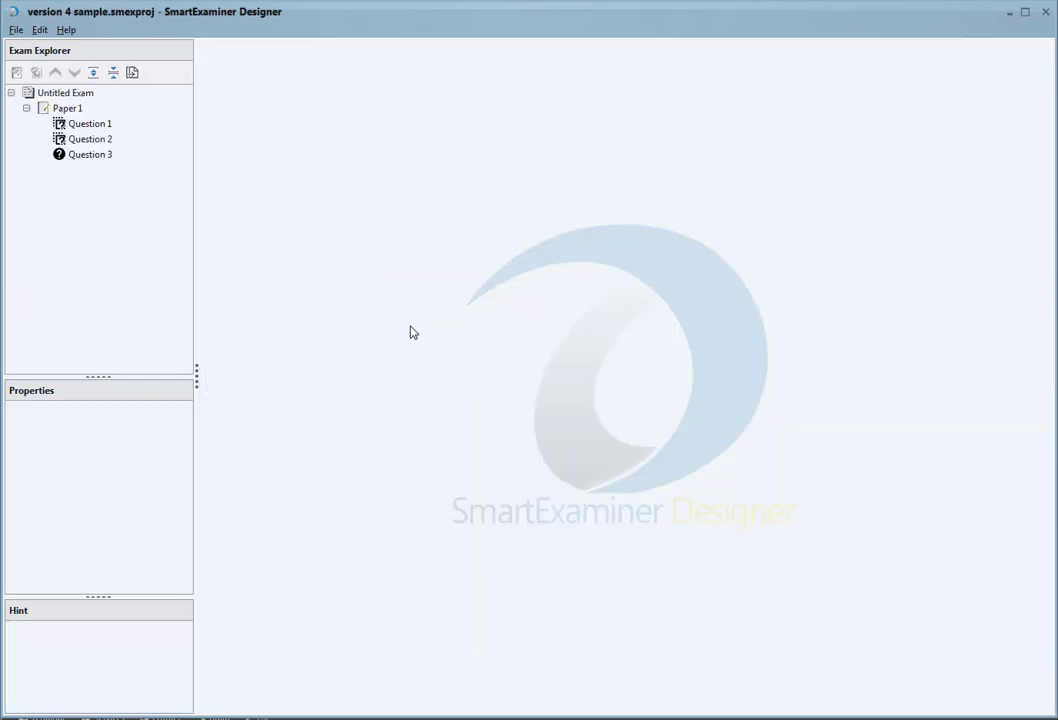
Open Question 1 of Paper 1 and show its design area in a canvas window enlarged to nearly fill the screen
{"action": "left_click", "coordinate": [88, 124]}
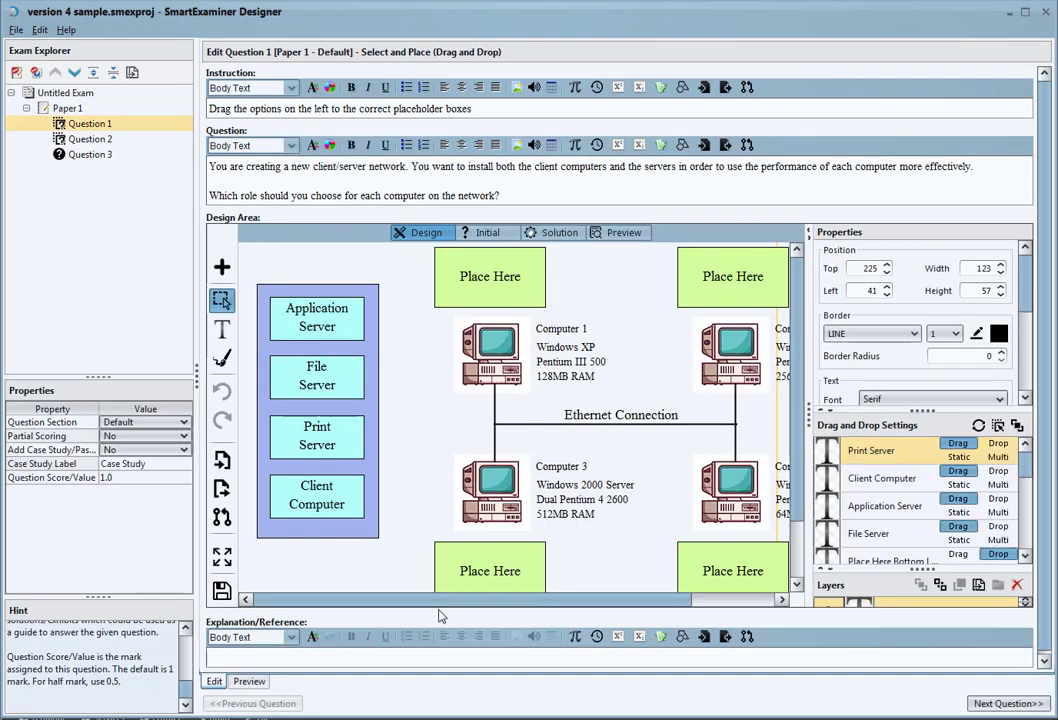
{"action": "left_click_drag", "start_coordinate": [465, 604], "coordinate": [418, 603]}
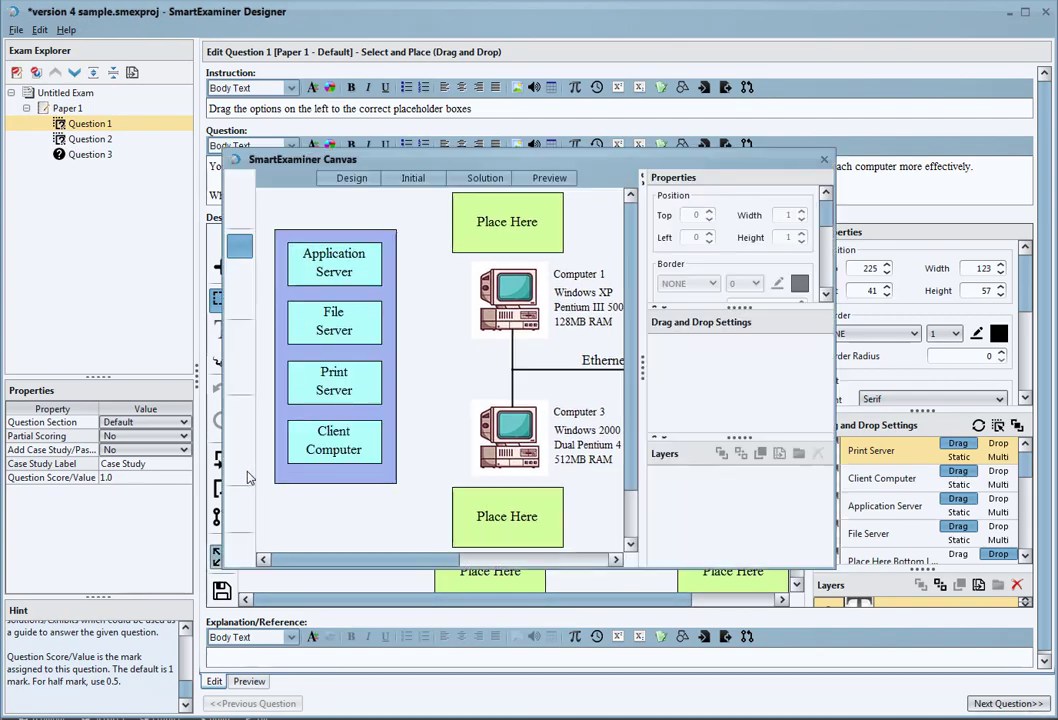
{"action": "left_click_drag", "start_coordinate": [433, 154], "coordinate": [188, 20]}
{"action": "left_click_drag", "start_coordinate": [619, 424], "coordinate": [1041, 711]}
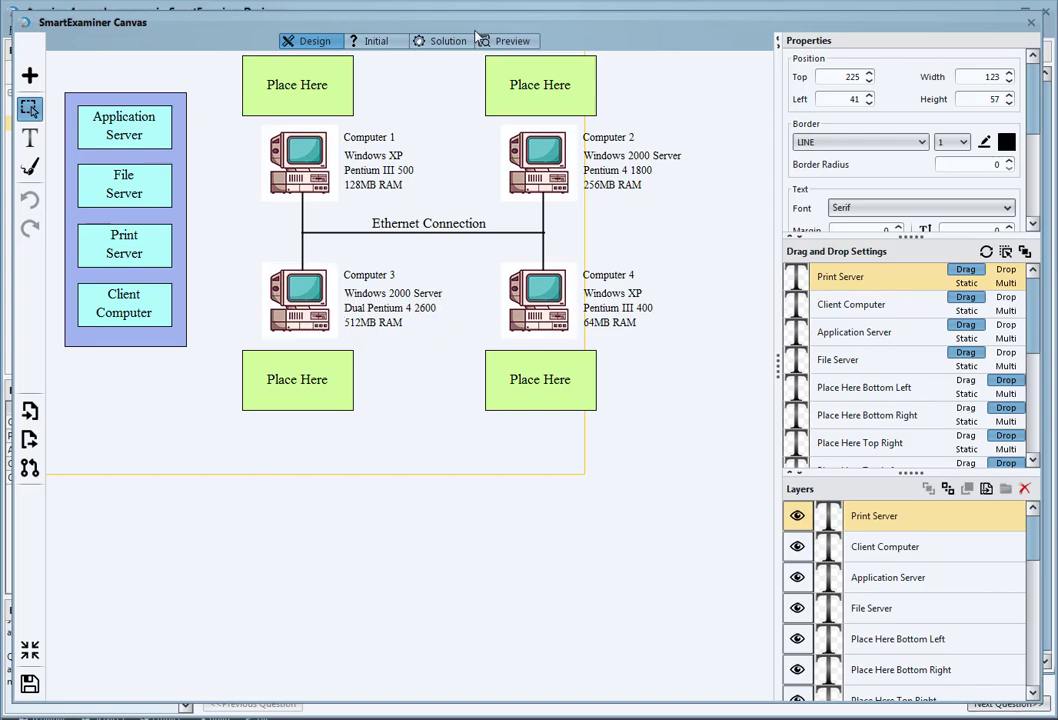
Return the canvas to the question editor, reopen it as a separate window, and enlarge it to nearly fill the screen
{"action": "left_click", "coordinate": [28, 686]}
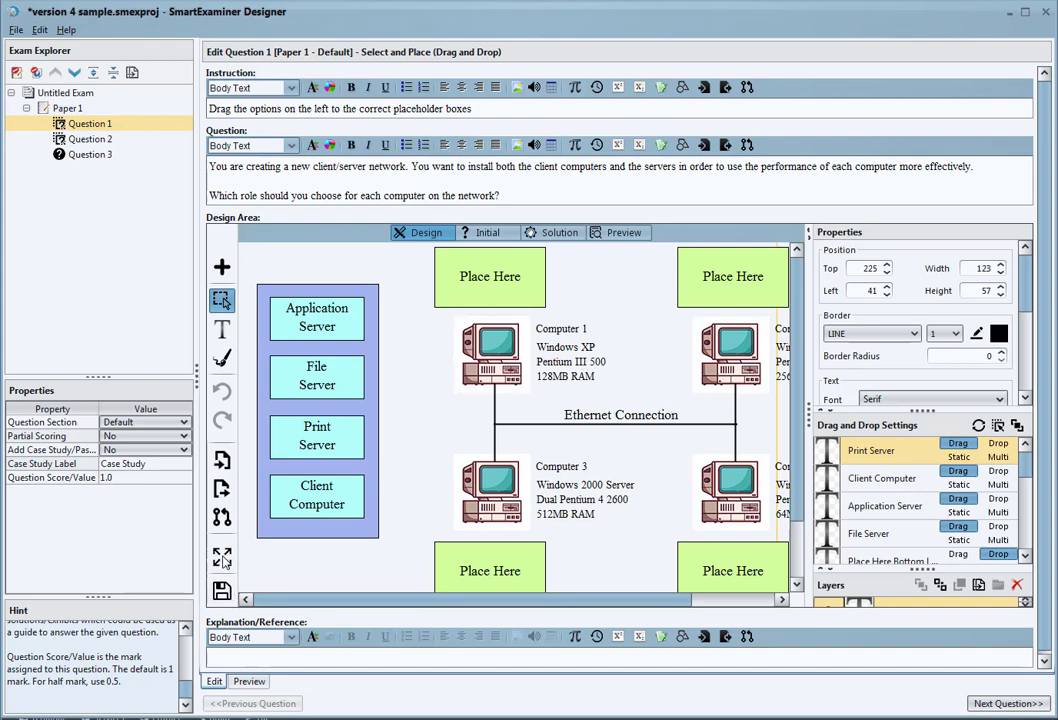
{"action": "double_click", "coordinate": [455, 263]}
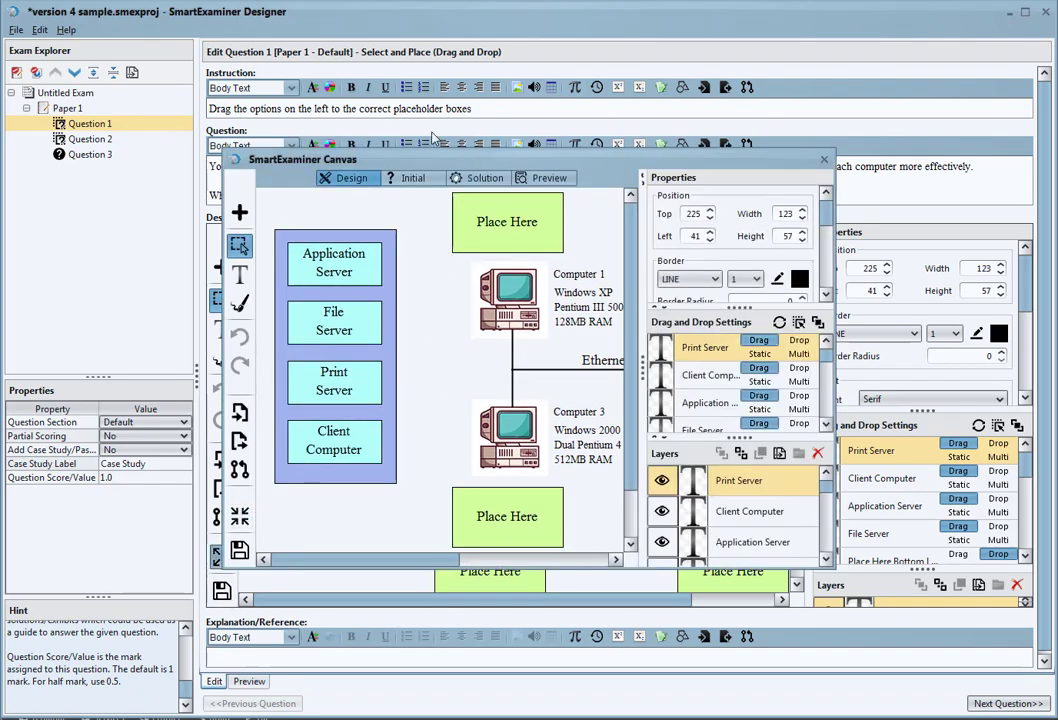
{"action": "left_click_drag", "start_coordinate": [416, 160], "coordinate": [203, 16]}
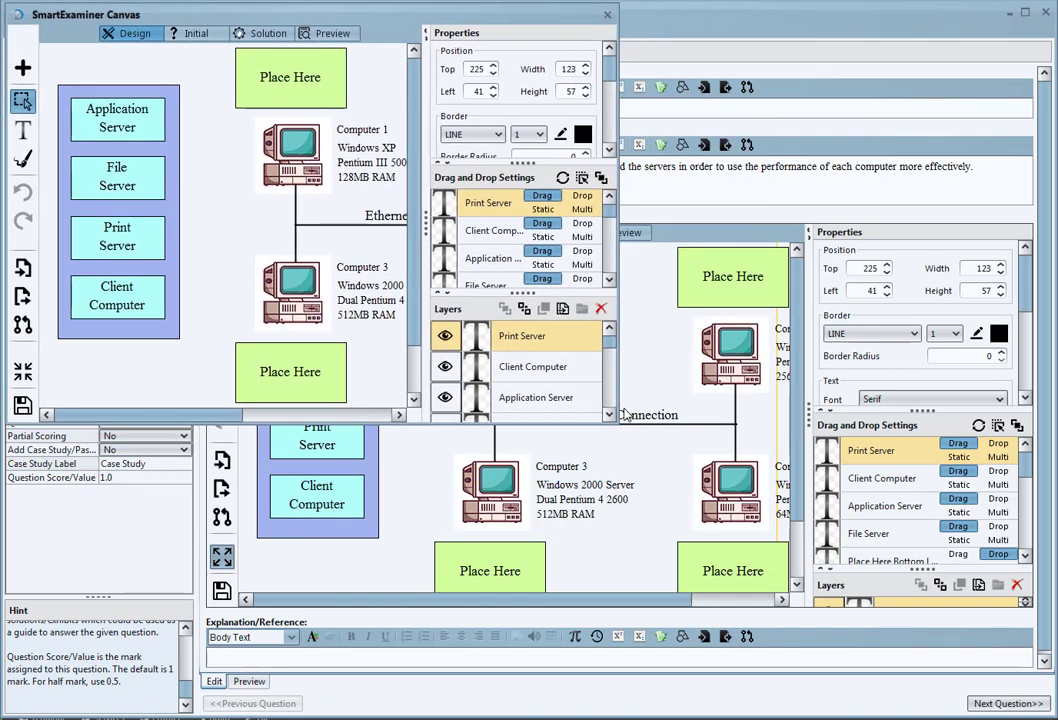
{"action": "scroll", "coordinate": [512, 345], "scroll_direction": "down", "scroll_amount": 1}
{"action": "left_click_drag", "start_coordinate": [617, 427], "coordinate": [1036, 712]}
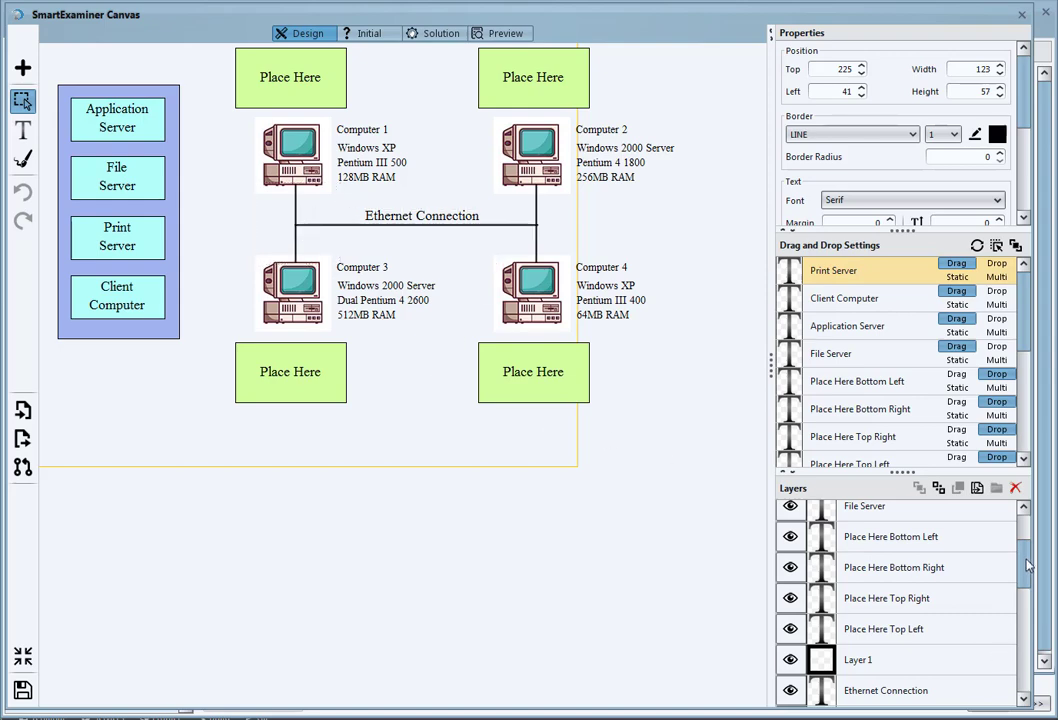
{"action": "scroll", "coordinate": [1026, 566], "scroll_direction": "up", "scroll_amount": 3}
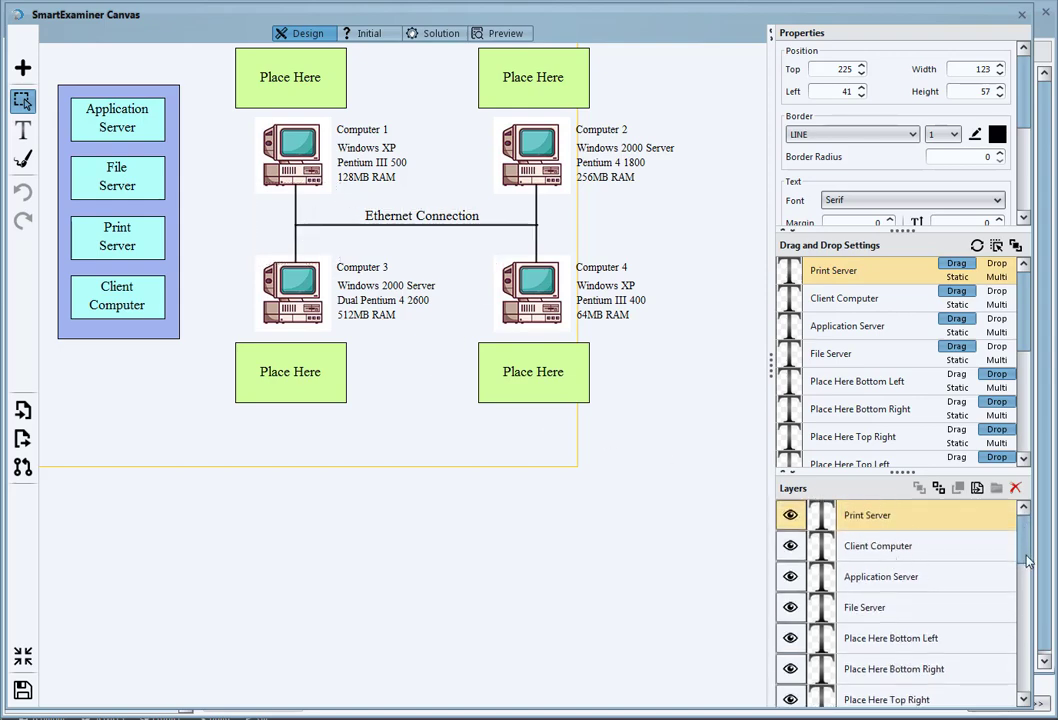
{"action": "mouse_move", "coordinate": [1026, 556]}
{"action": "left_mouse_down"}
{"action": "mouse_move", "coordinate": [1026, 566]}
{"action": "mouse_move", "coordinate": [1025, 553]}
{"action": "left_mouse_up"}
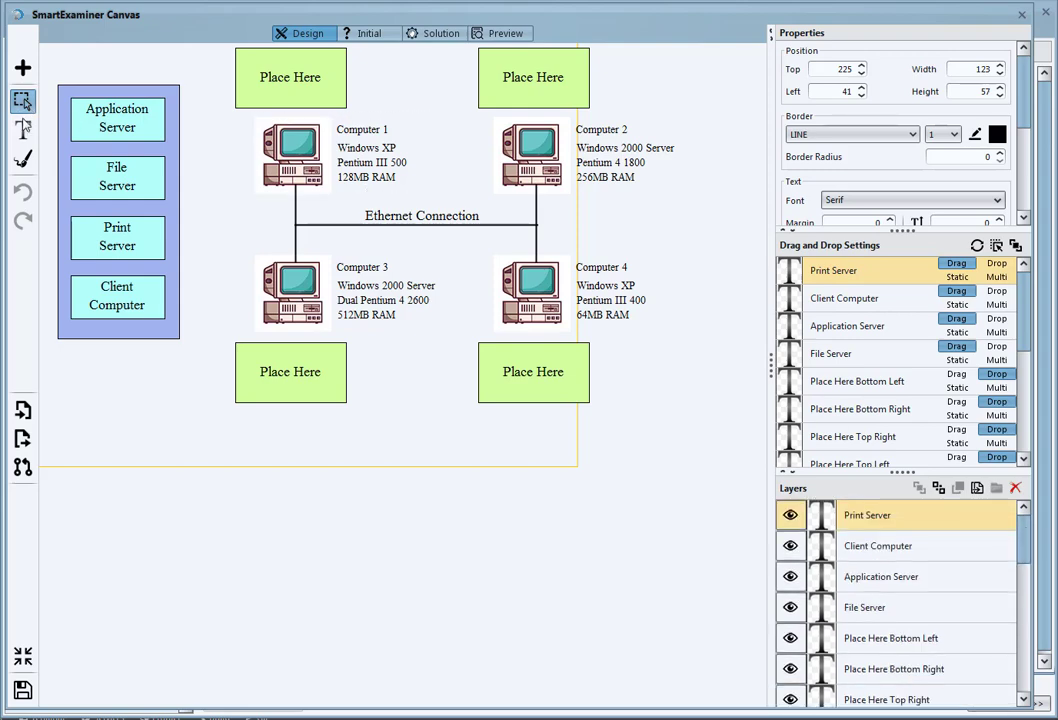
Add a new text item and place it below the network diagram at top 568, left 425
{"action": "left_click", "coordinate": [23, 67]}
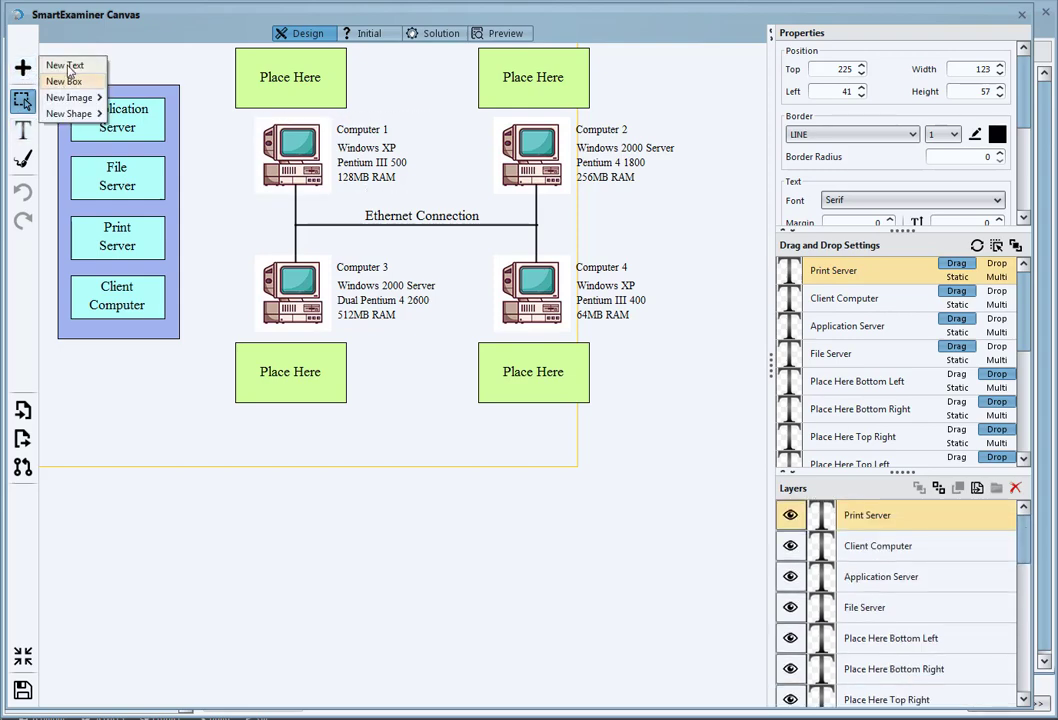
{"action": "left_click", "coordinate": [67, 68]}
{"action": "left_click_drag", "start_coordinate": [267, 205], "coordinate": [312, 524]}
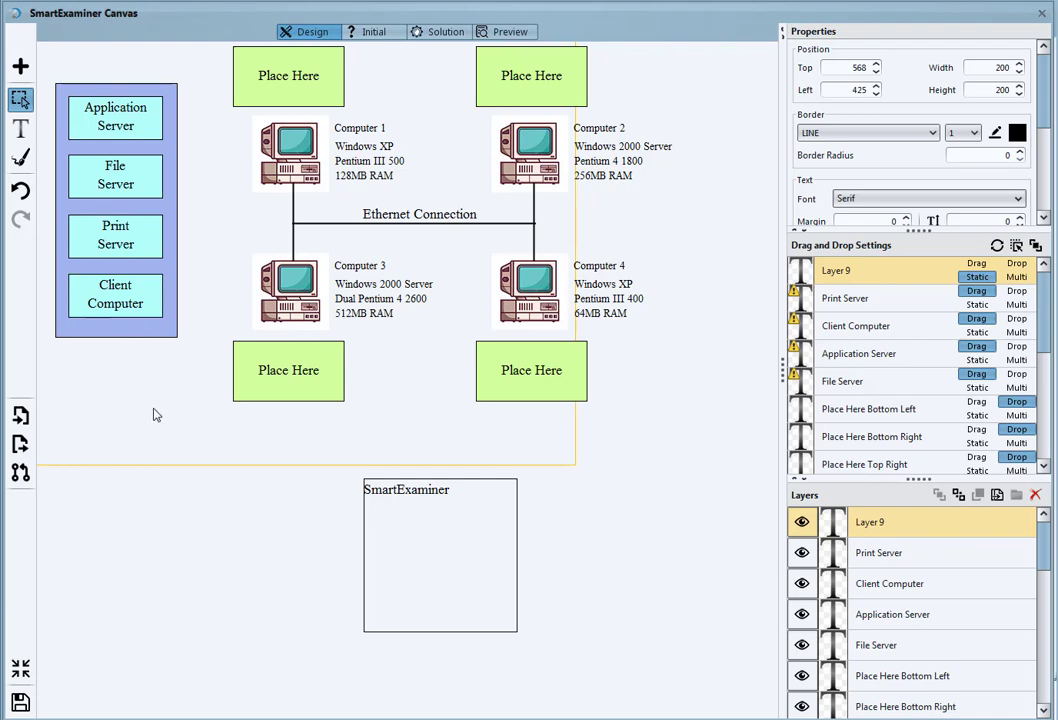
{"action": "left_click", "coordinate": [20, 66]}
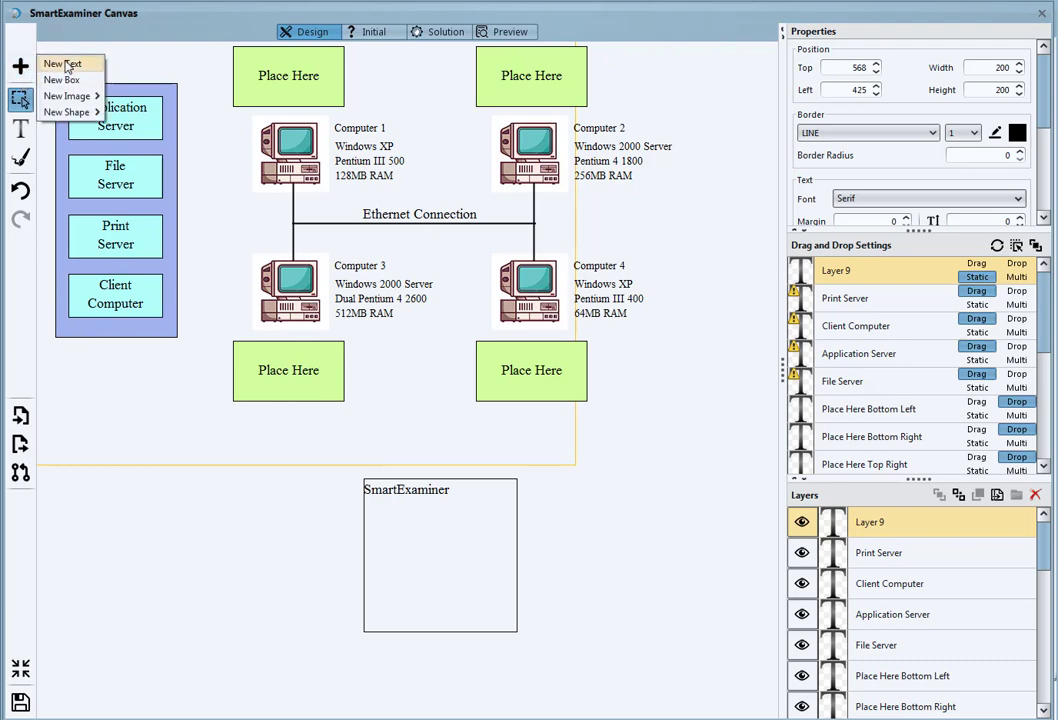
{"action": "left_click", "coordinate": [406, 505]}
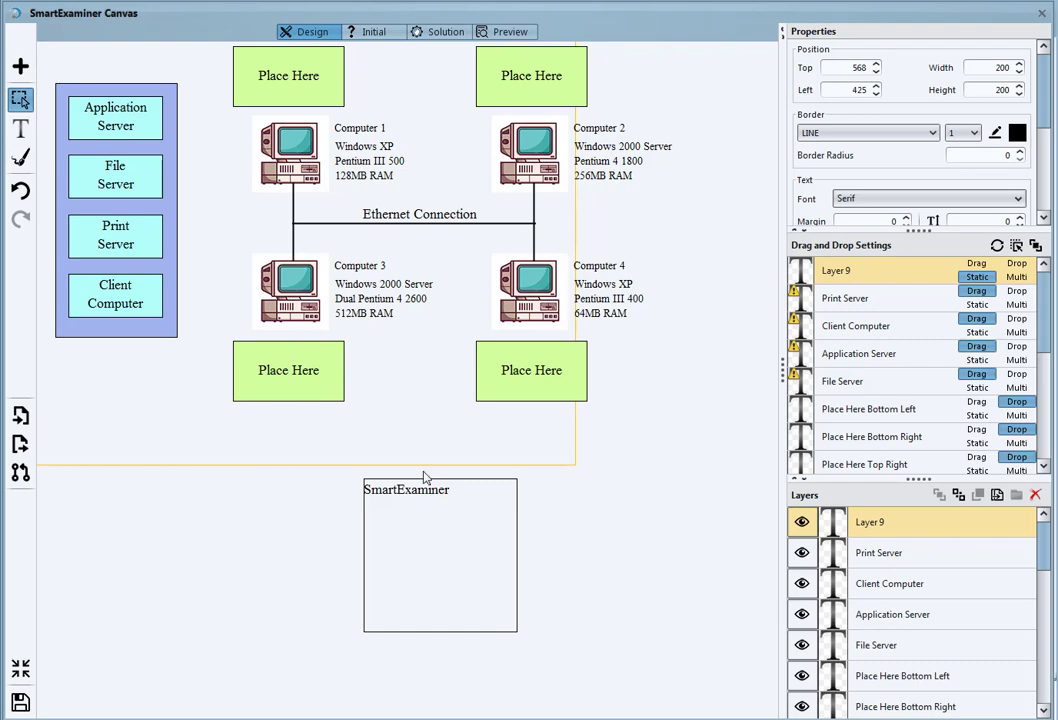
Edit the new text item's content to read "Shbhvhbj"
{"action": "left_click", "coordinate": [22, 130]}
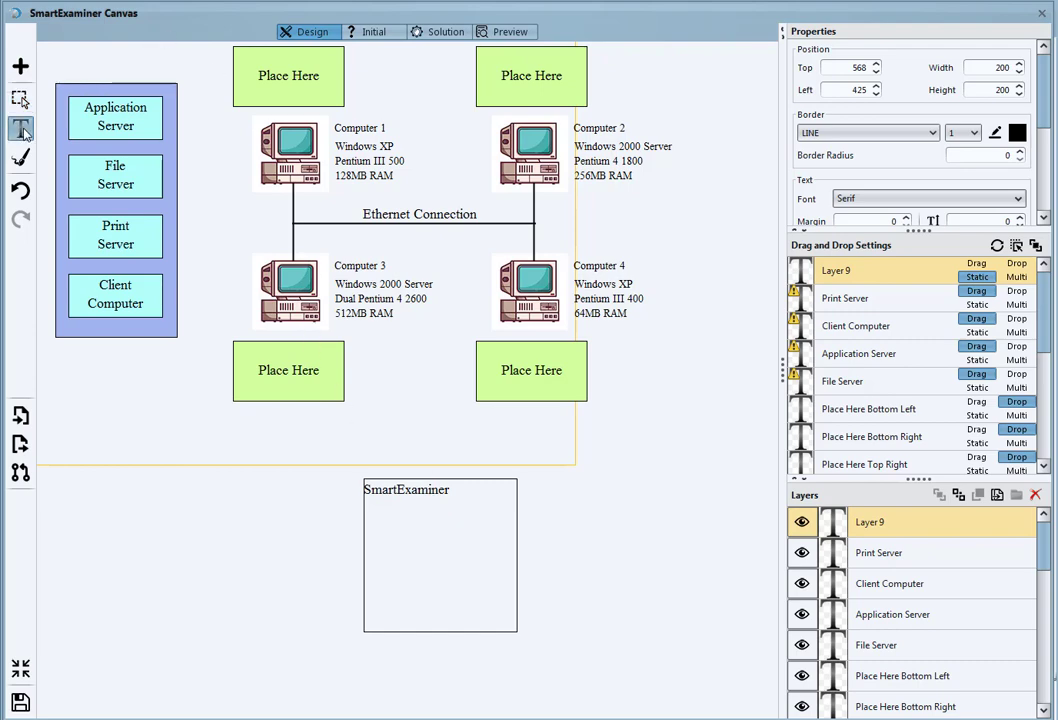
{"action": "left_click", "coordinate": [456, 490]}
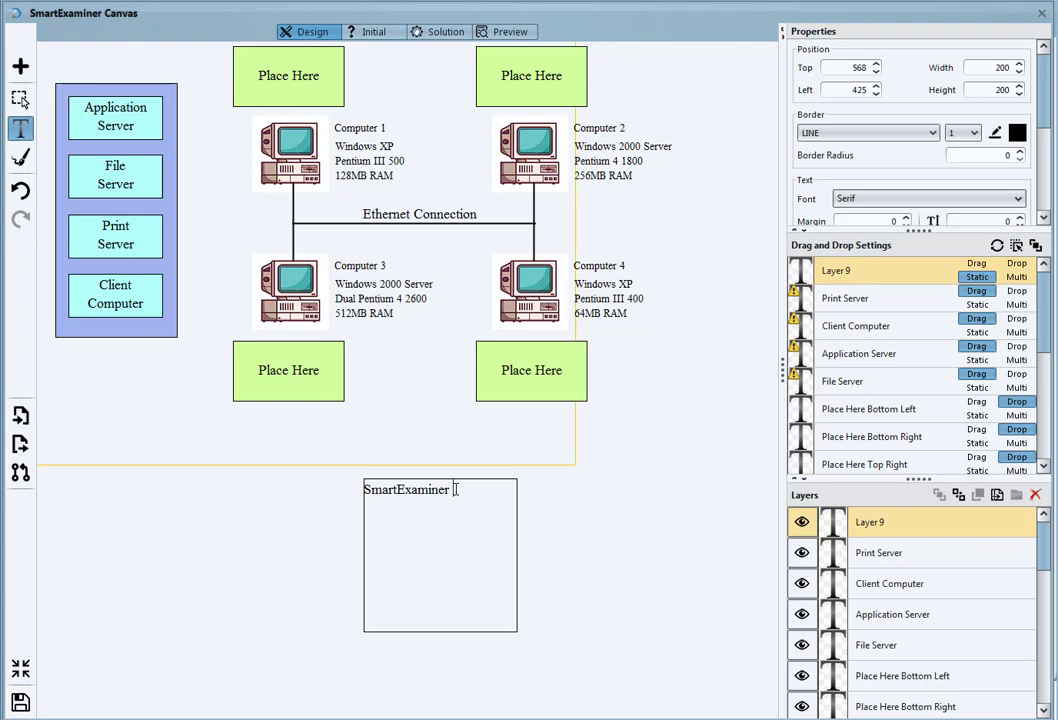
{"action": "key", "text": "BackSpace"}
{"action": "key", "text": "BackSpace"}
{"action": "key", "text": "BackSpace"}
{"action": "key", "text": "BackSpace"}
{"action": "key", "text": "BackSpace"}
{"action": "key", "text": "BackSpace"}
{"action": "key", "text": "BackSpace"}
{"action": "key", "text": "BackSpace"}
{"action": "key", "text": "BackSpace"}
{"action": "key", "text": "BackSpace"}
{"action": "key", "text": "BackSpace"}
{"action": "key", "text": "BackSpace"}
{"action": "key", "text": "BackSpace"}
{"action": "key", "text": "BackSpace"}
{"action": "key", "text": "BackSpace"}
{"action": "key", "text": "BackSpace"}
{"action": "key", "text": "BackSpace"}
{"action": "type", "text": "hbhvhbj"}
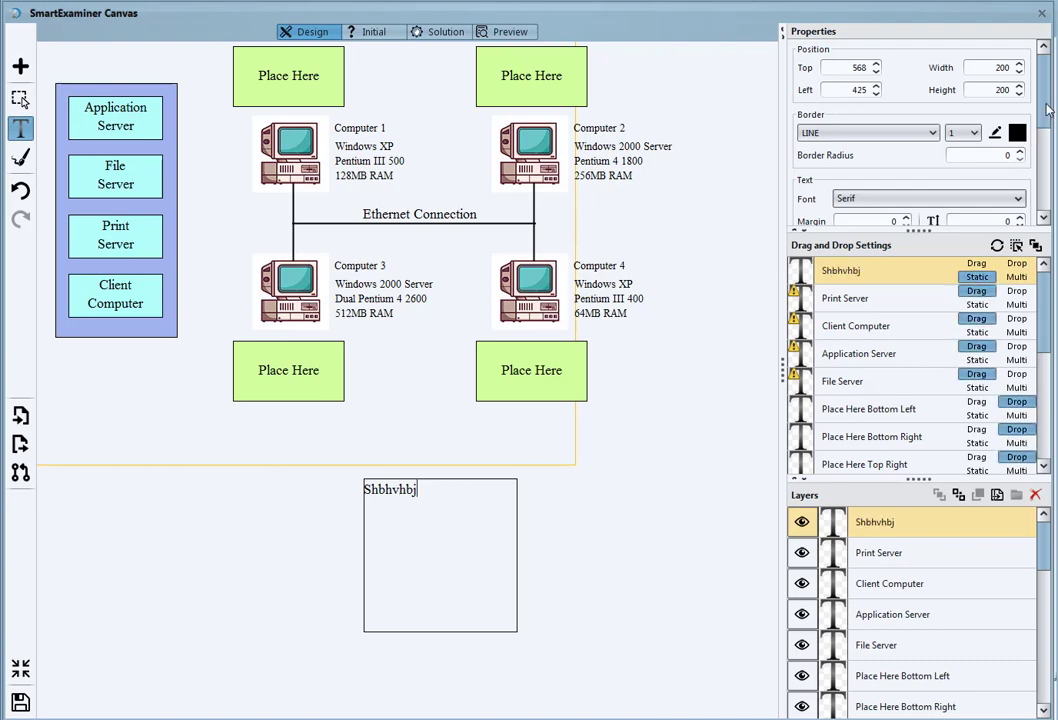
Set the text item's border to NONE, then change it back to LINE
{"action": "scroll", "coordinate": [1047, 110], "scroll_direction": "down", "scroll_amount": 1}
{"action": "scroll", "coordinate": [1047, 110], "scroll_direction": "up", "scroll_amount": 1}
{"action": "left_click", "coordinate": [833, 133]}
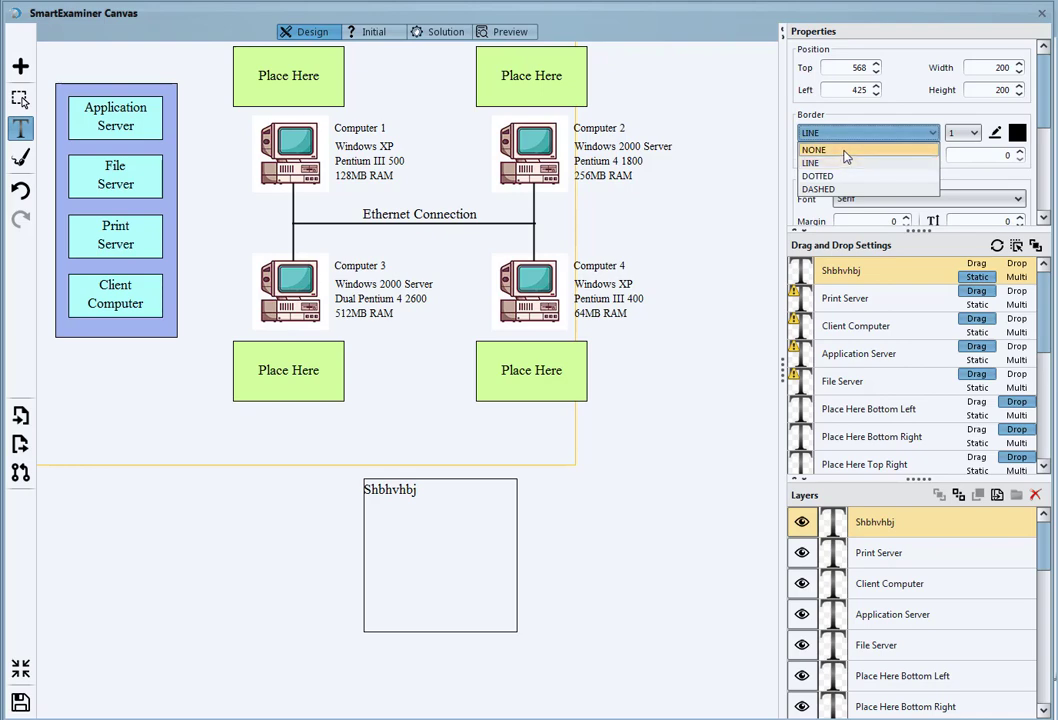
{"action": "left_click", "coordinate": [845, 152]}
{"action": "left_click", "coordinate": [858, 136]}
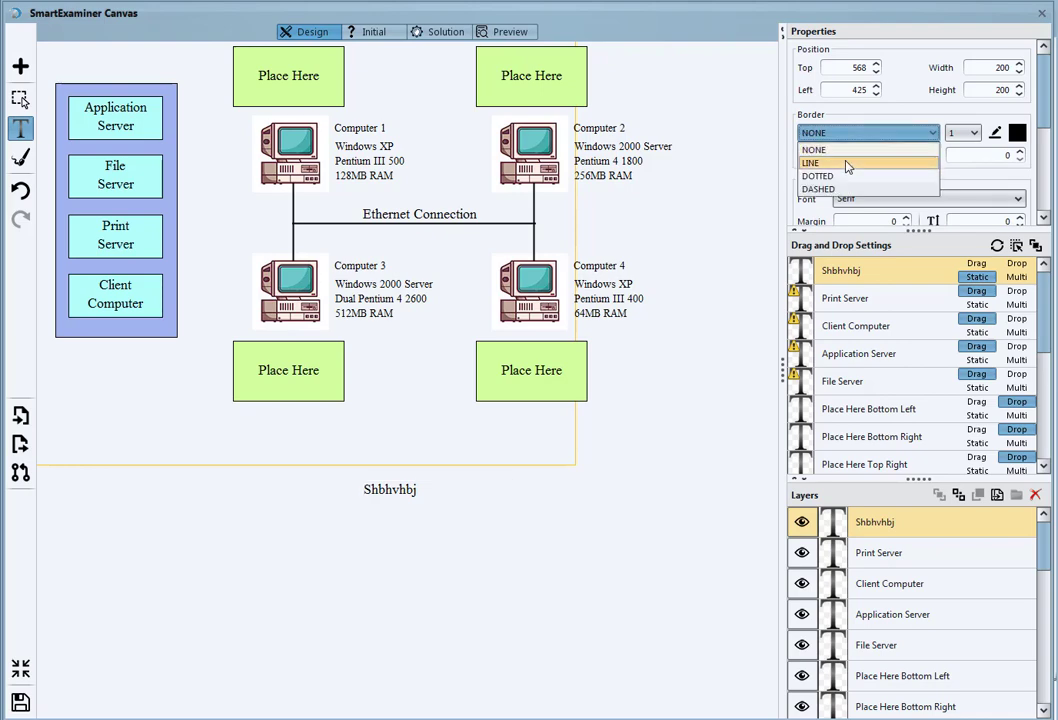
{"action": "left_click", "coordinate": [845, 163]}
Delete the "Shbhvhbj" text item from the canvas
{"action": "scroll", "coordinate": [861, 85], "scroll_direction": "down", "scroll_amount": 2}
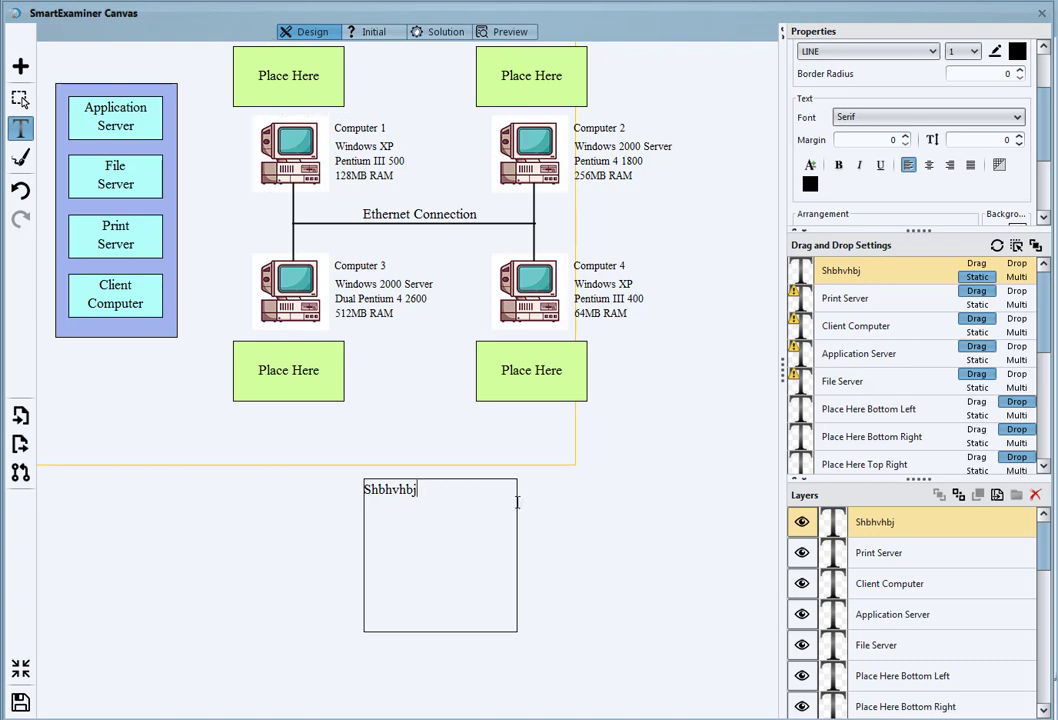
{"action": "left_click", "coordinate": [1035, 494]}
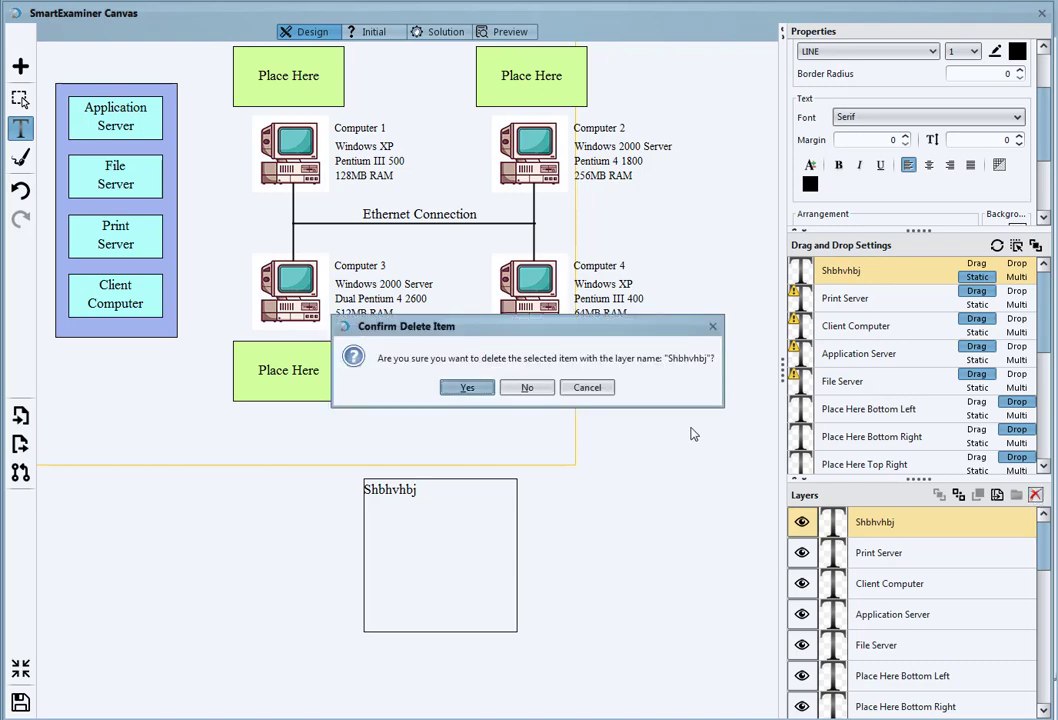
{"action": "left_click", "coordinate": [466, 390]}
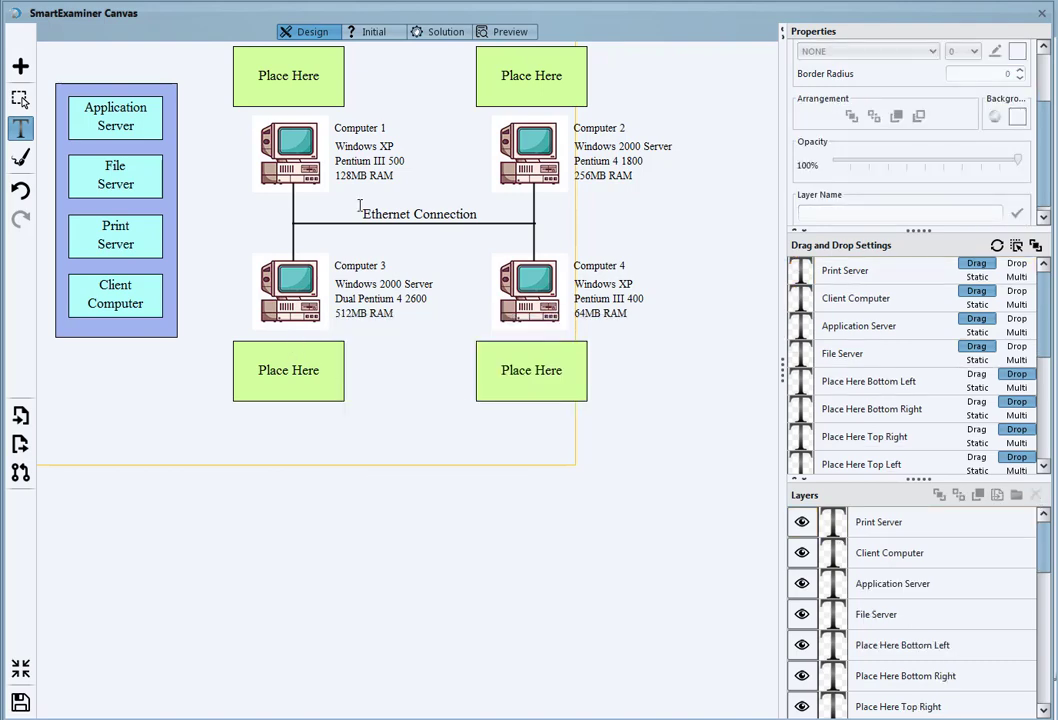
Select the placeholder above Computer 1 and the Computer 3 group, and examine that group's items among the layers
{"action": "left_click", "coordinate": [285, 75]}
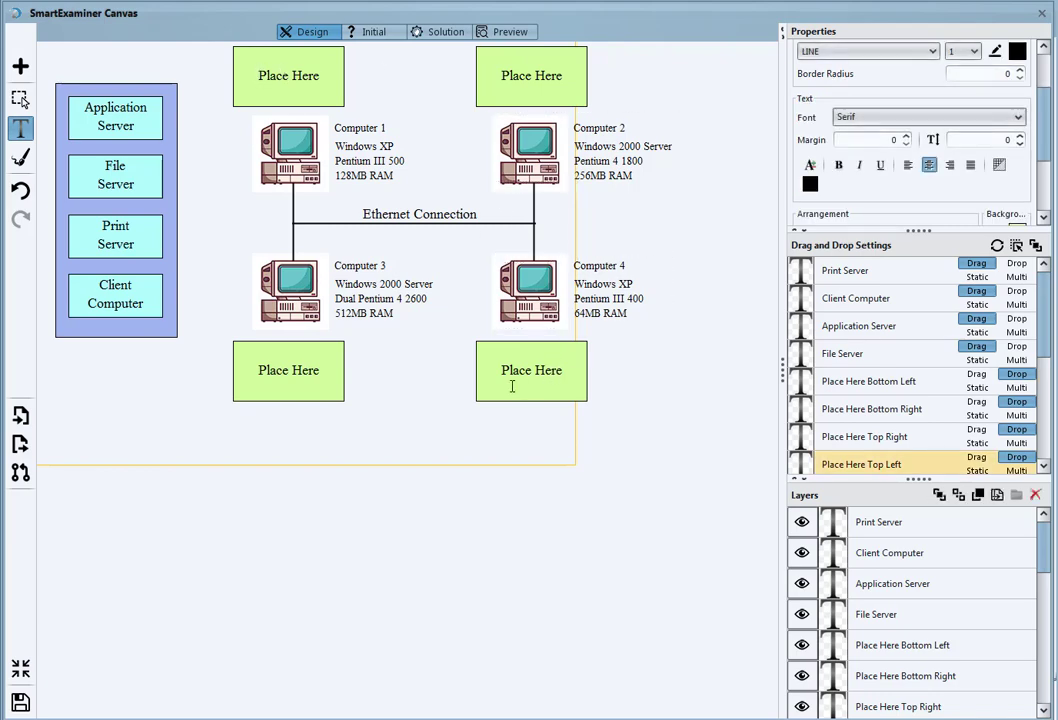
{"action": "left_click", "coordinate": [312, 289]}
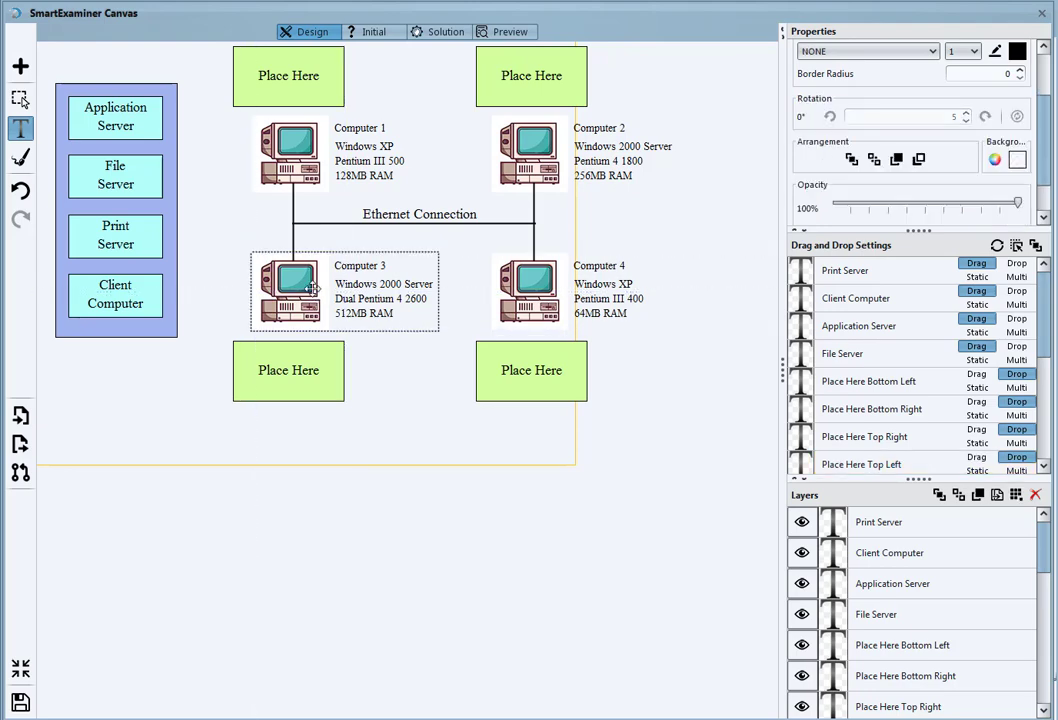
{"action": "left_click_drag", "start_coordinate": [1045, 555], "coordinate": [1048, 677]}
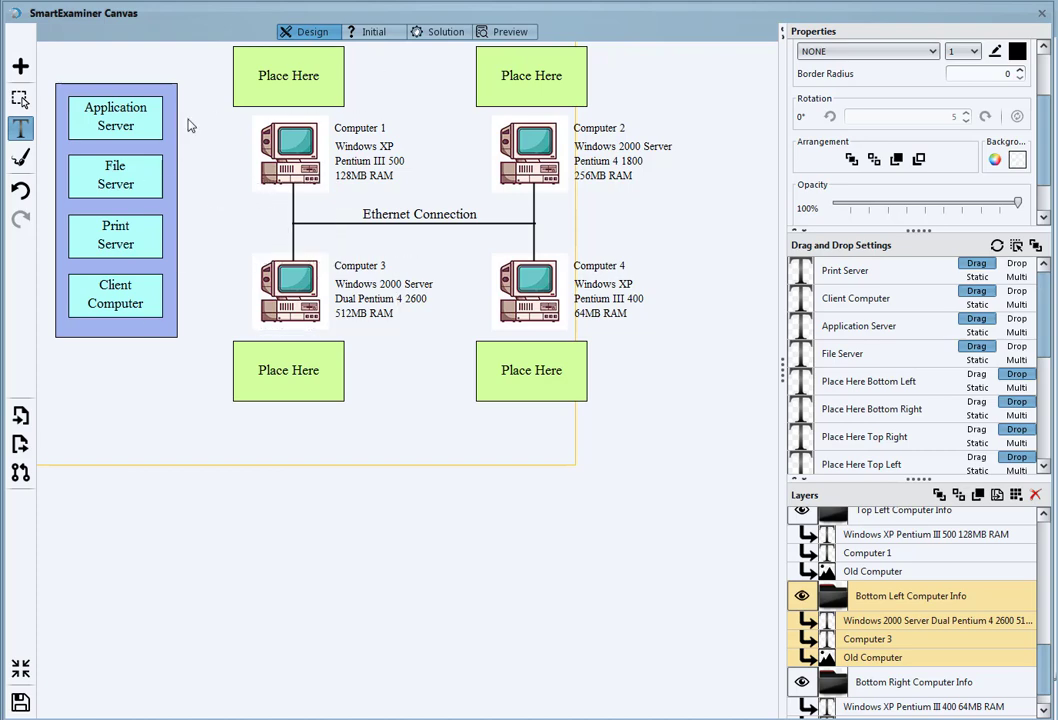
Select the four role boxes one by one and review the drag and drop settings of the role boxes and placeholders
{"action": "left_click", "coordinate": [20, 98]}
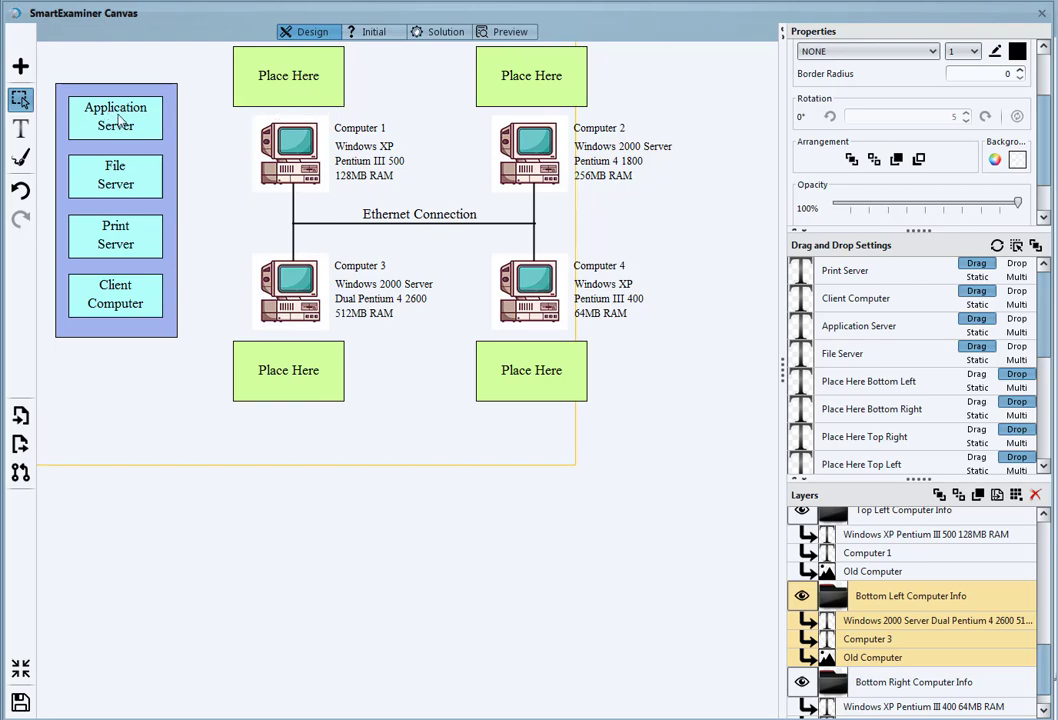
{"action": "left_click", "coordinate": [118, 120]}
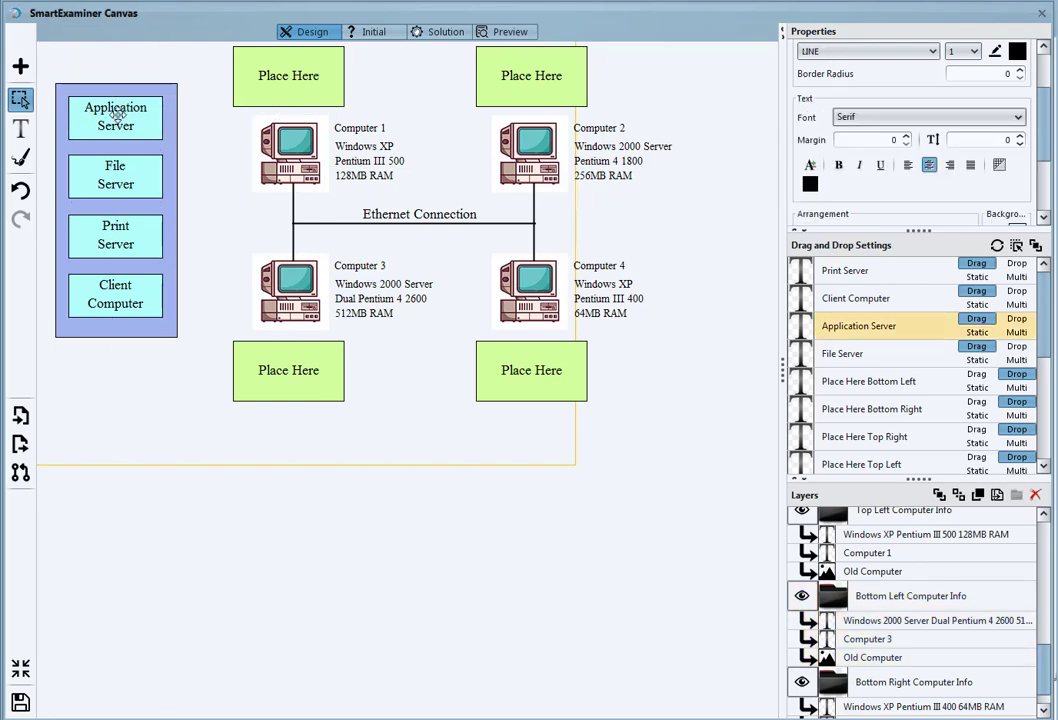
{"action": "left_click", "coordinate": [112, 174]}
{"action": "left_click", "coordinate": [118, 243]}
{"action": "left_click", "coordinate": [116, 294]}
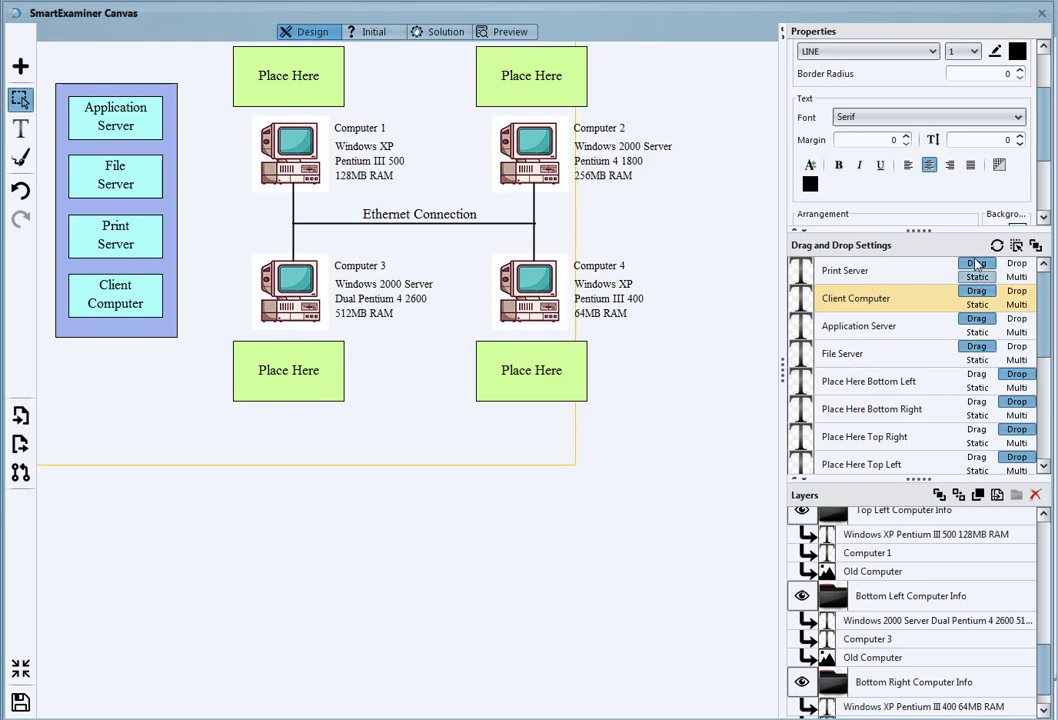
{"action": "left_click", "coordinate": [977, 304]}
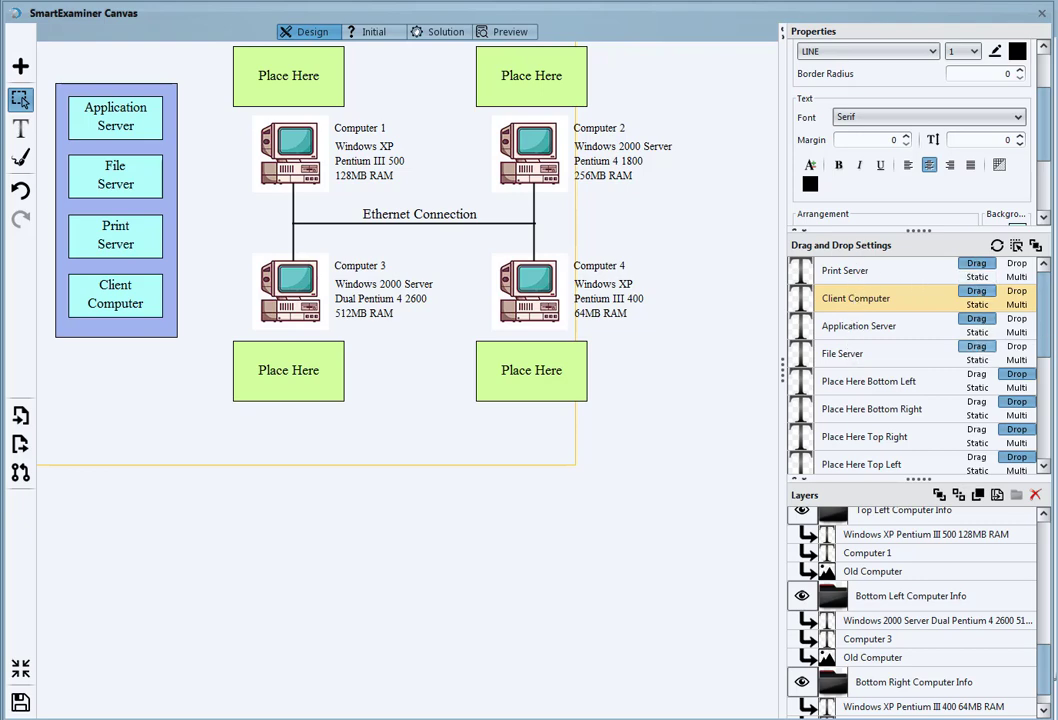
{"action": "scroll", "coordinate": [1045, 320], "scroll_direction": "down", "scroll_amount": 1}
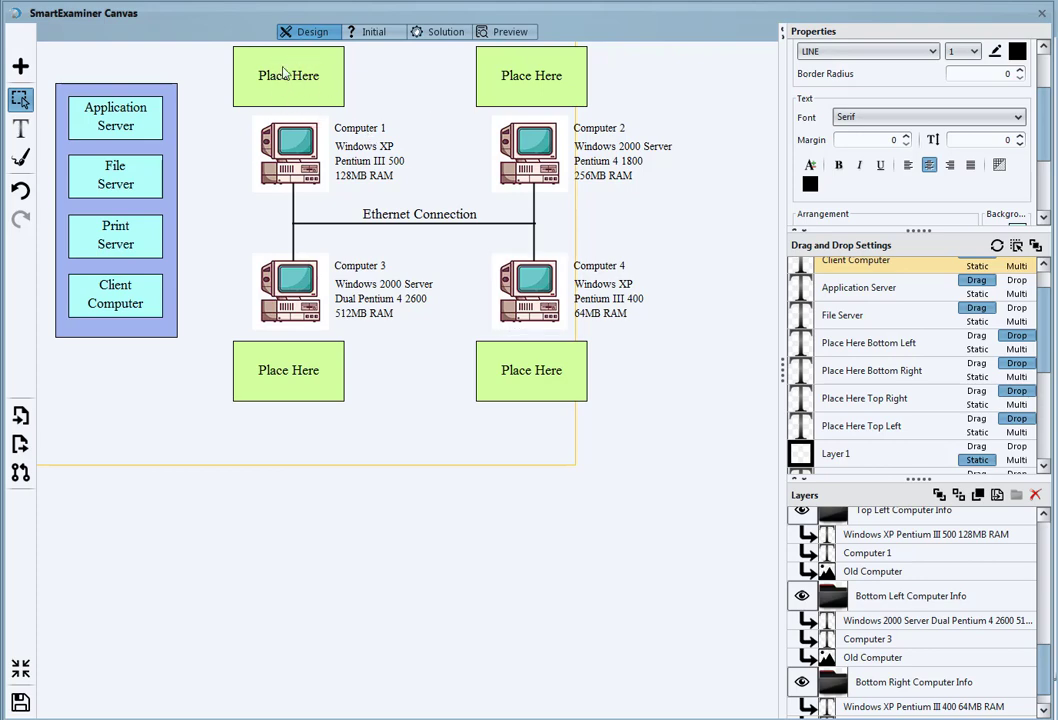
Preview the question, testing Application Server on the placeholder below Computer 3 and File Server on an empty area
{"action": "left_click", "coordinate": [508, 33]}
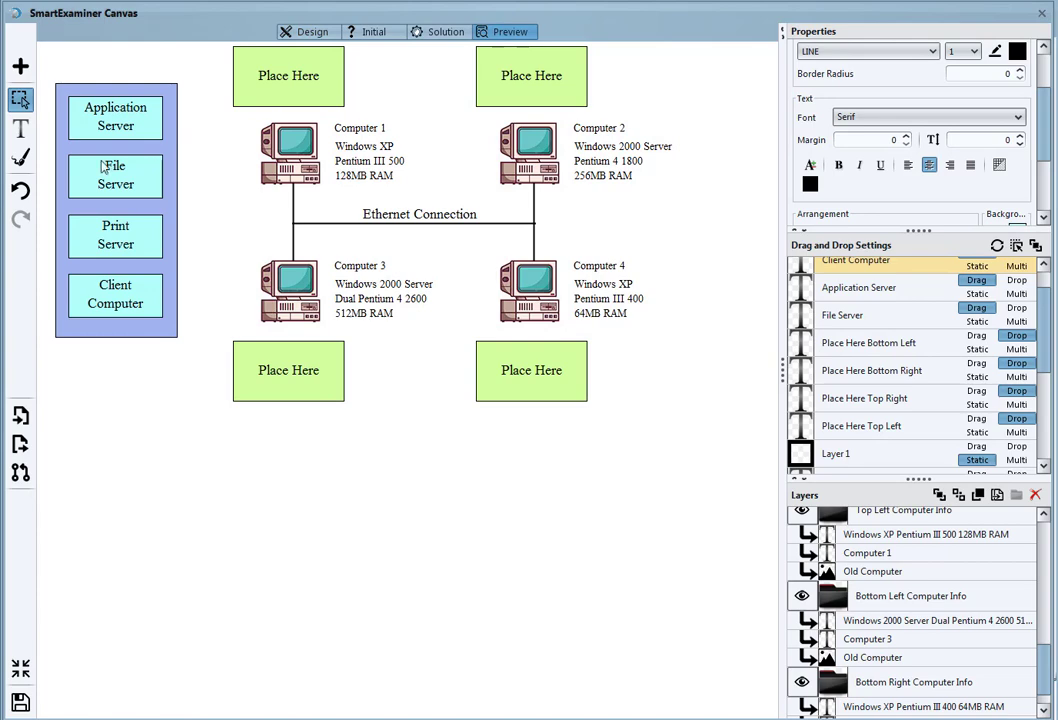
{"action": "left_click_drag", "start_coordinate": [113, 122], "coordinate": [296, 388]}
{"action": "left_click_drag", "start_coordinate": [149, 165], "coordinate": [749, 345]}
In the Initial view, place Application Server at Computer 1, File Server at Computer 3, Print Server at Computer 4 and Client Computer at Computer 2
{"action": "left_click", "coordinate": [374, 33]}
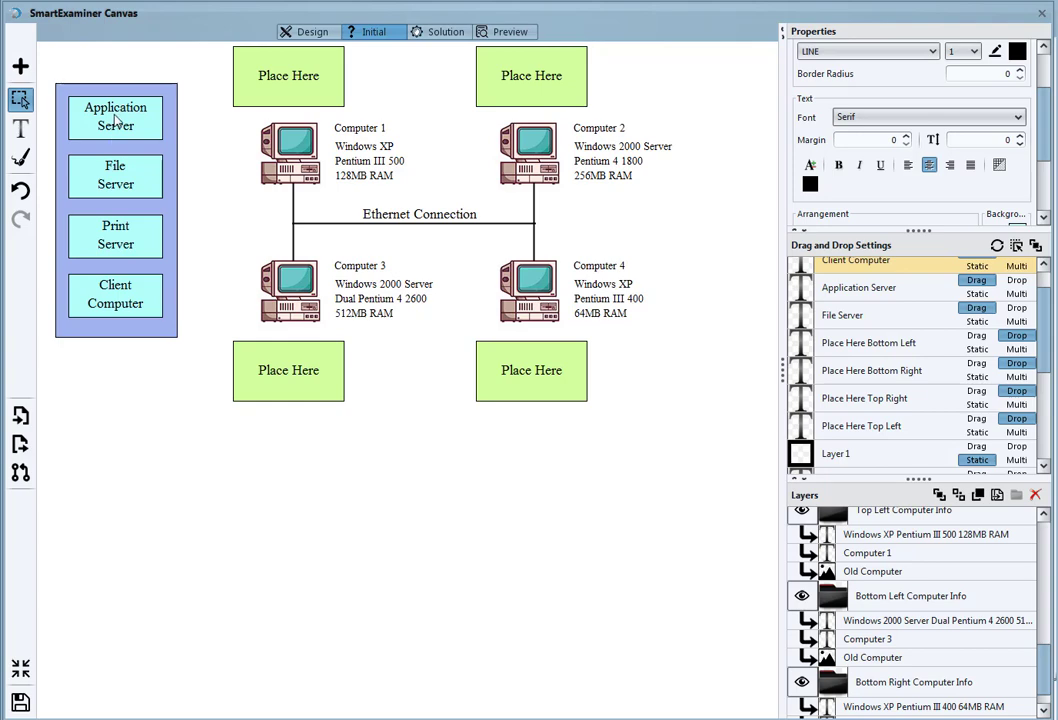
{"action": "left_click_drag", "start_coordinate": [117, 120], "coordinate": [293, 62]}
{"action": "left_click_drag", "start_coordinate": [137, 170], "coordinate": [299, 353]}
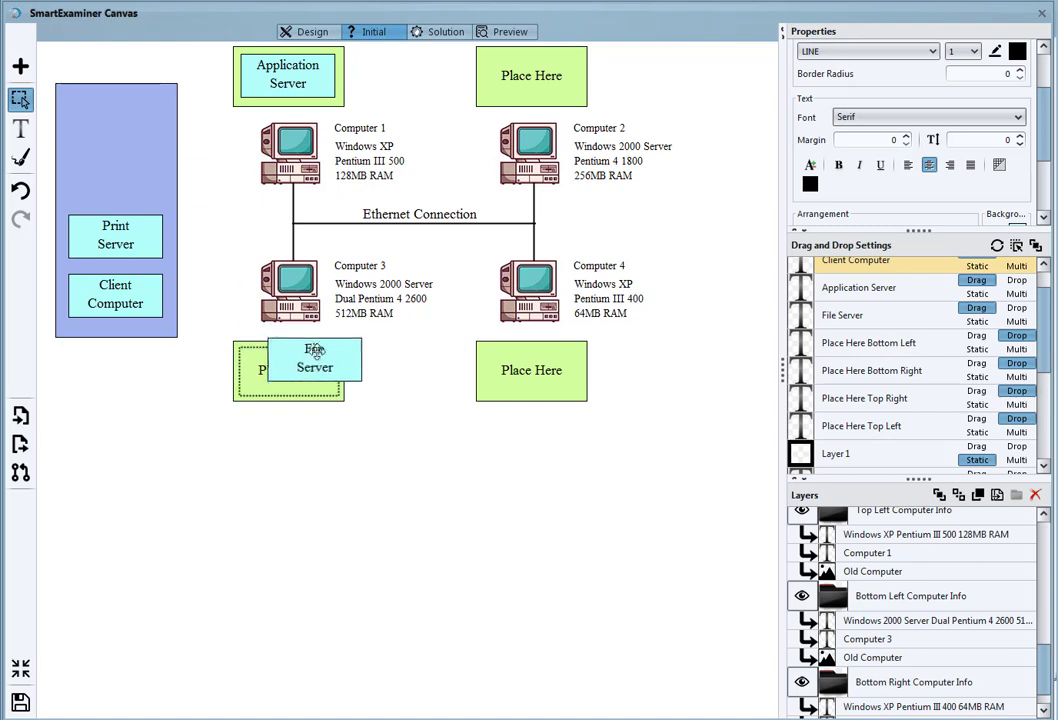
{"action": "left_click_drag", "start_coordinate": [128, 232], "coordinate": [530, 383]}
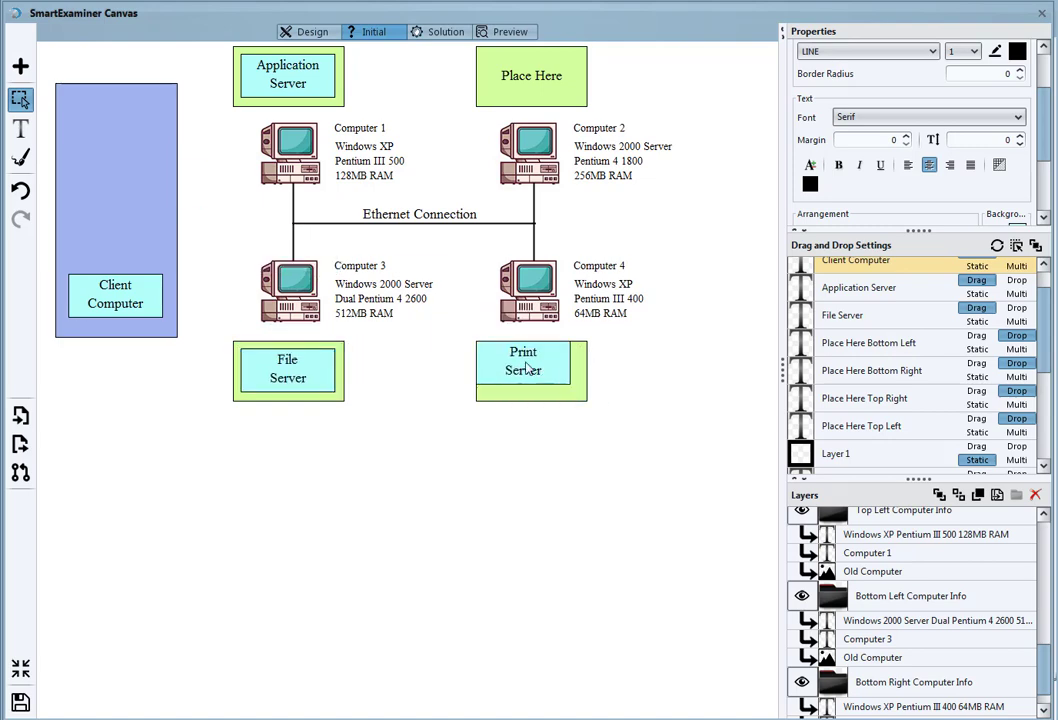
{"action": "left_click_drag", "start_coordinate": [155, 302], "coordinate": [550, 104]}
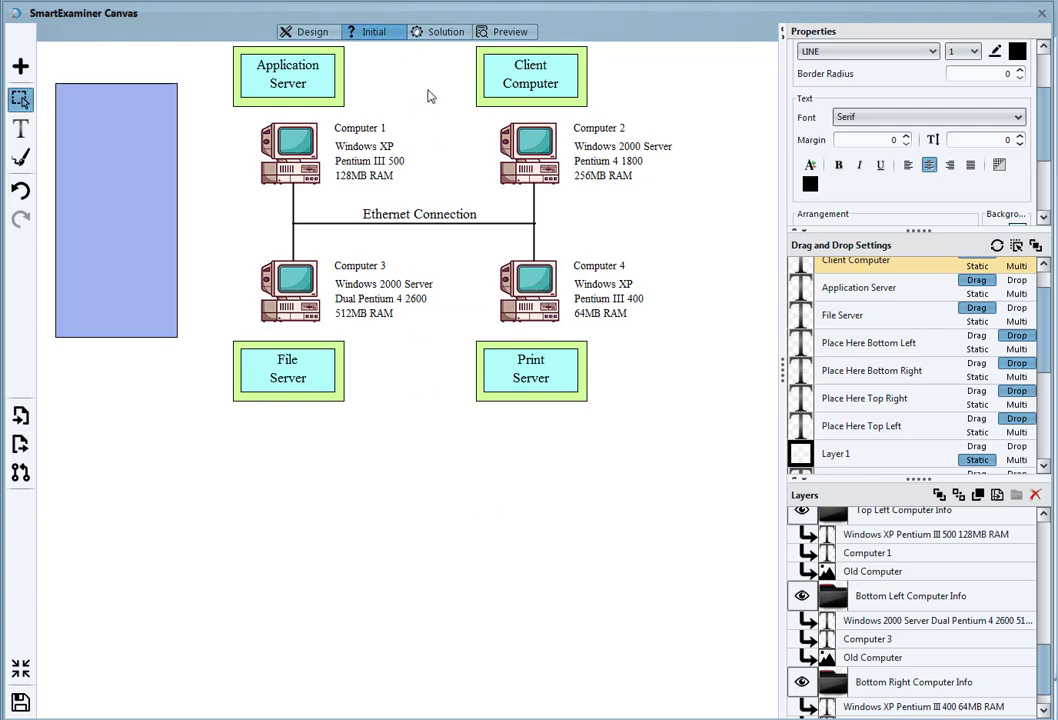
In the Solution view, place File Server at Computer 1, Print Server at Computer 2, Application Server at Computer 3 and Client Computer at Computer 4
{"action": "left_click", "coordinate": [432, 32]}
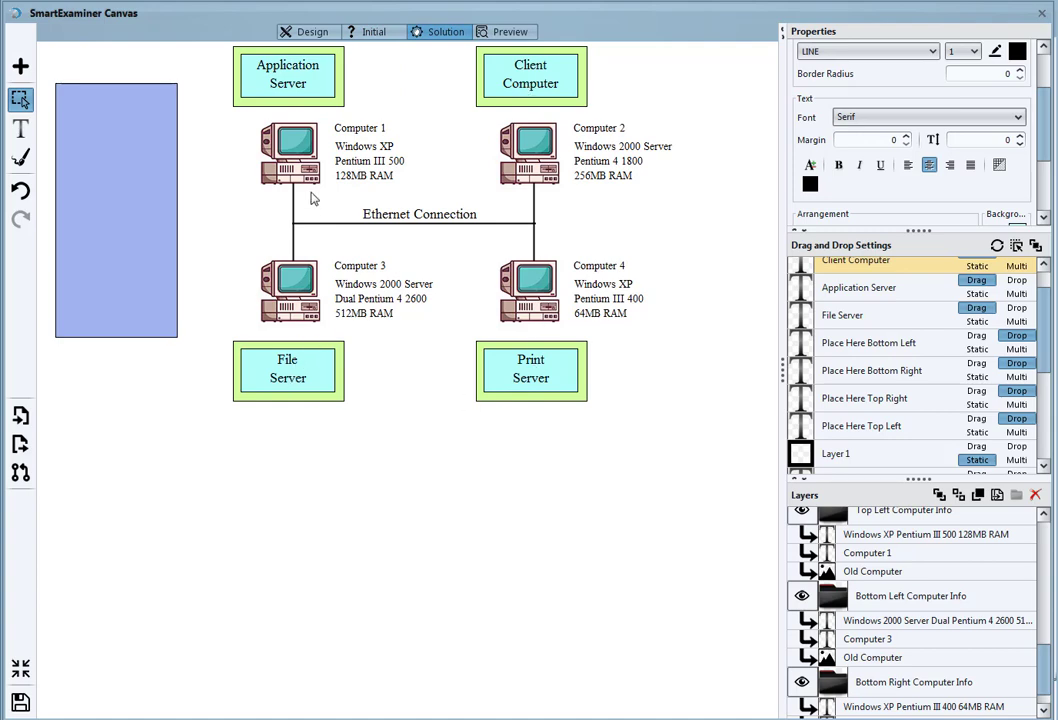
{"action": "left_click", "coordinate": [370, 35]}
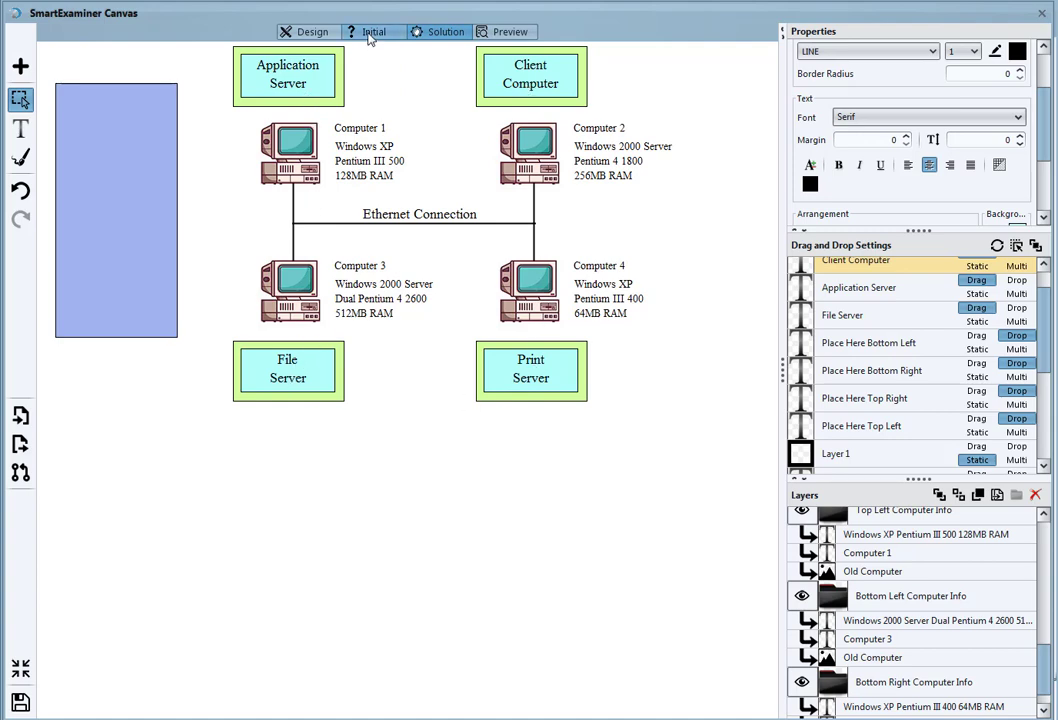
{"action": "left_click", "coordinate": [433, 33]}
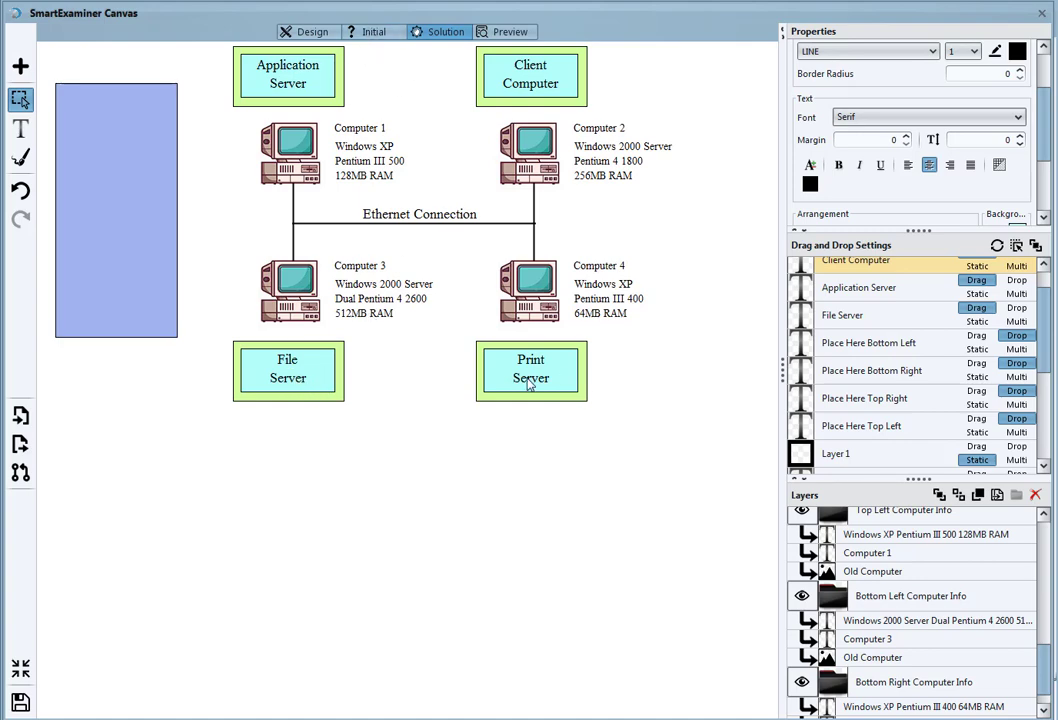
{"action": "left_click", "coordinate": [290, 77]}
{"action": "left_click_drag", "start_coordinate": [290, 77], "coordinate": [117, 119]}
{"action": "left_click_drag", "start_coordinate": [530, 80], "coordinate": [117, 297]}
{"action": "left_click_drag", "start_coordinate": [314, 376], "coordinate": [312, 82]}
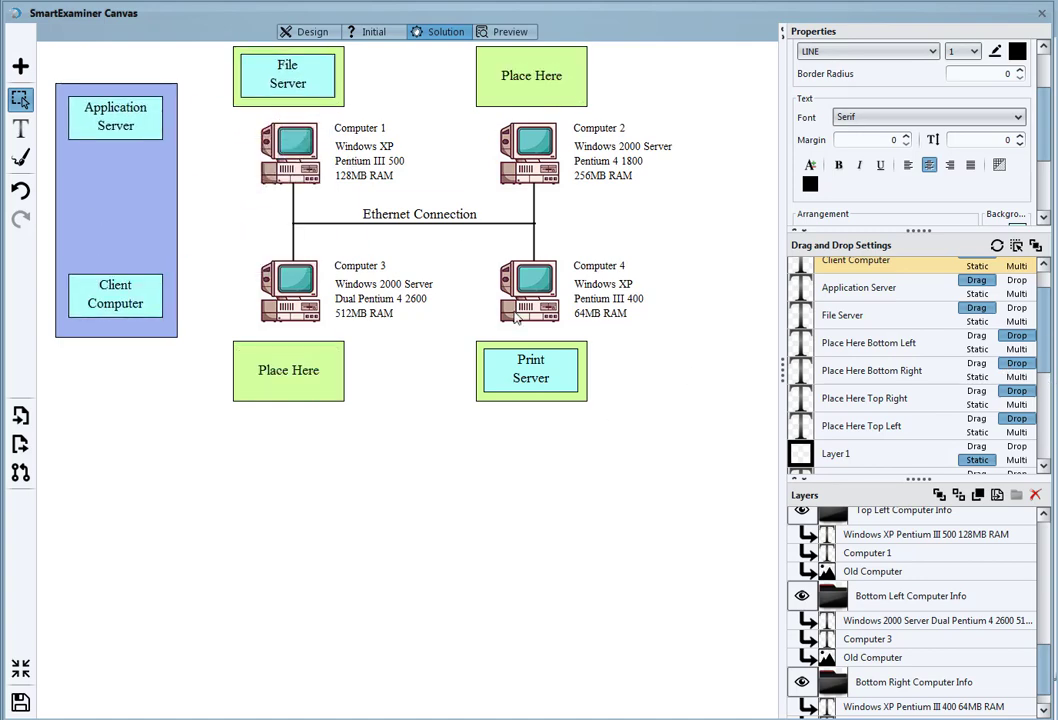
{"action": "left_click_drag", "start_coordinate": [530, 358], "coordinate": [531, 78]}
{"action": "left_click_drag", "start_coordinate": [90, 100], "coordinate": [264, 370]}
{"action": "left_click_drag", "start_coordinate": [115, 294], "coordinate": [484, 372]}
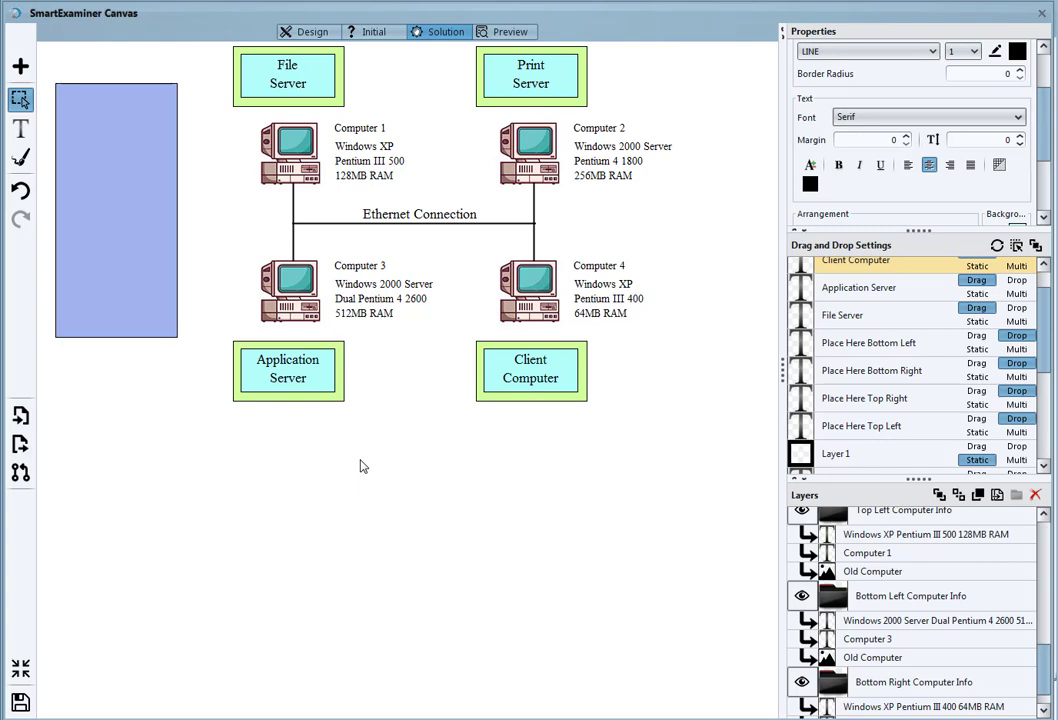
Compare the Initial and Solution layouts, and test answering in the Preview with Application, File, Print and Client roles on Computers 1 to 4 respectively
{"action": "left_click", "coordinate": [369, 34]}
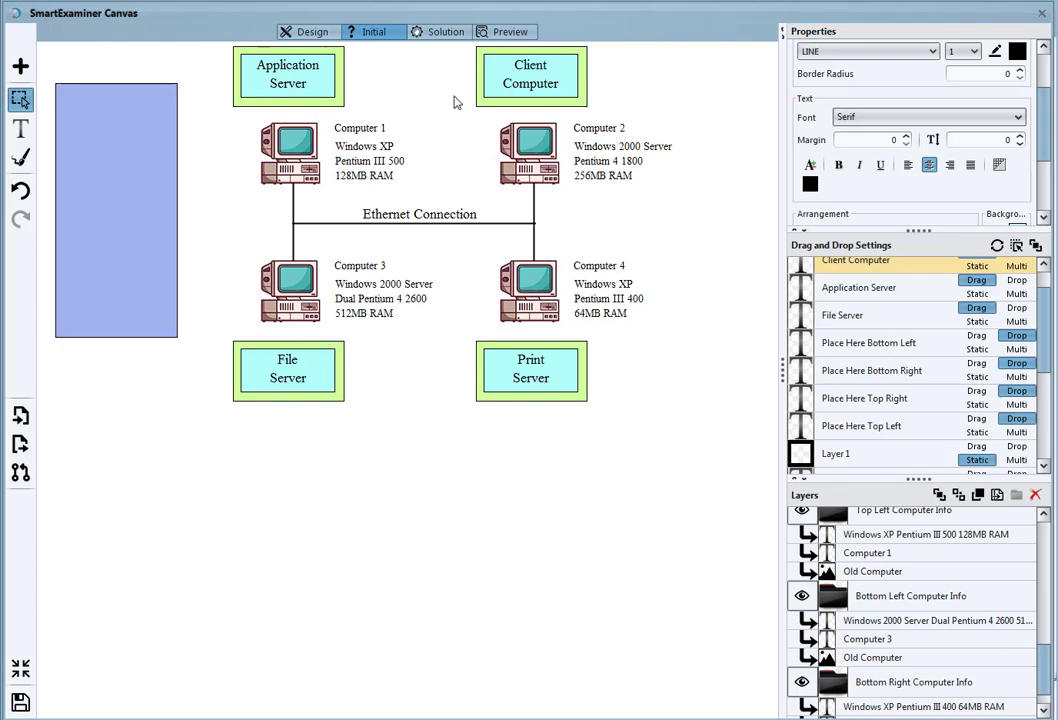
{"action": "left_click", "coordinate": [441, 33]}
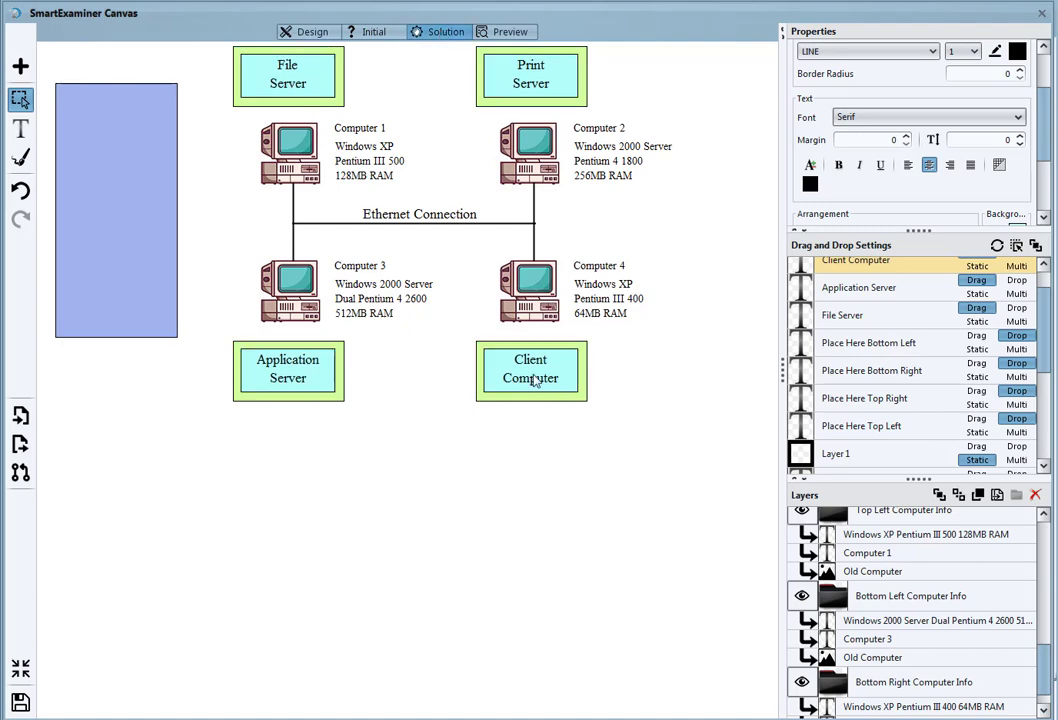
{"action": "left_click", "coordinate": [505, 35]}
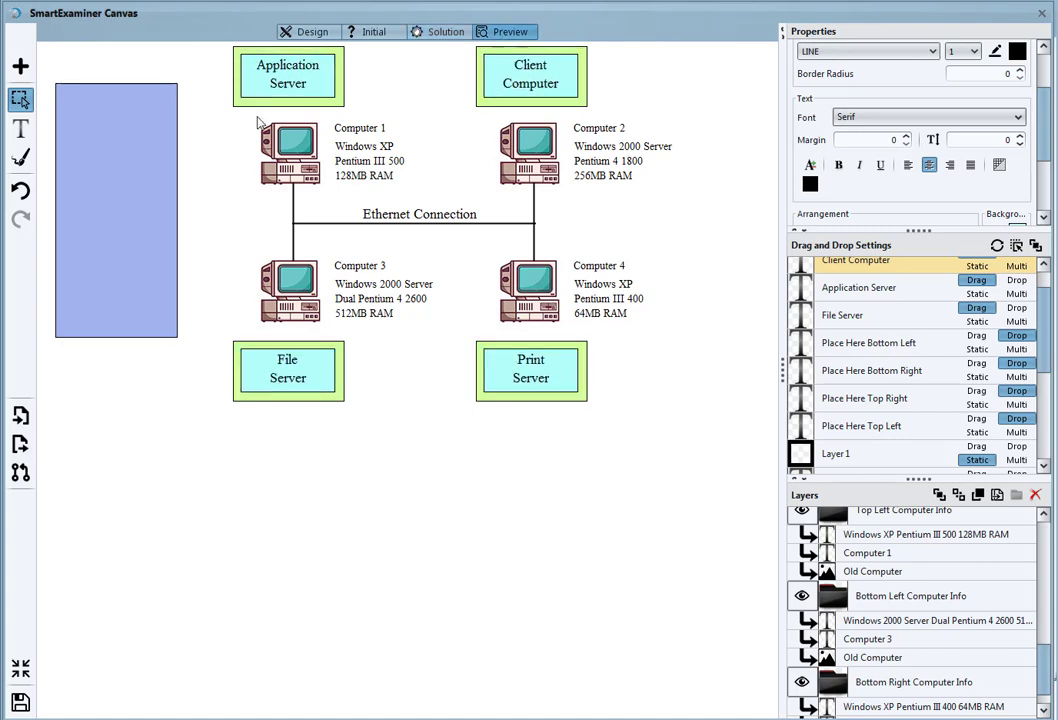
{"action": "left_click_drag", "start_coordinate": [277, 82], "coordinate": [114, 125]}
{"action": "left_click_drag", "start_coordinate": [276, 373], "coordinate": [140, 311]}
{"action": "left_click_drag", "start_coordinate": [529, 77], "coordinate": [645, 175]}
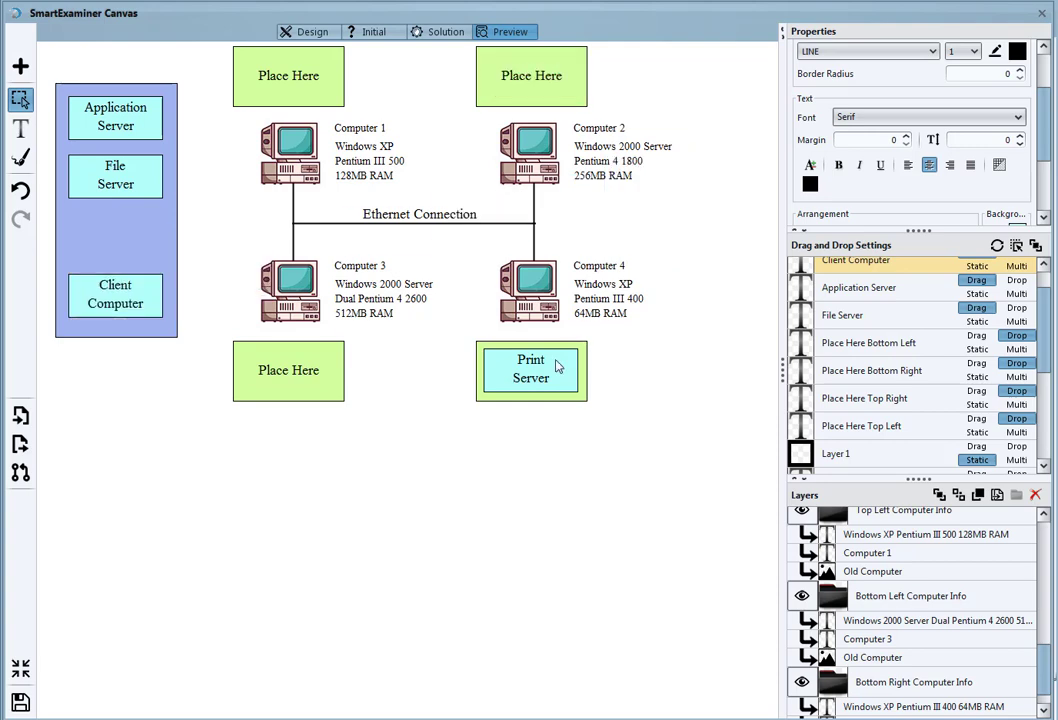
{"action": "left_click_drag", "start_coordinate": [557, 367], "coordinate": [243, 237]}
{"action": "left_click_drag", "start_coordinate": [119, 175], "coordinate": [525, 84]}
{"action": "left_click_drag", "start_coordinate": [99, 111], "coordinate": [289, 86]}
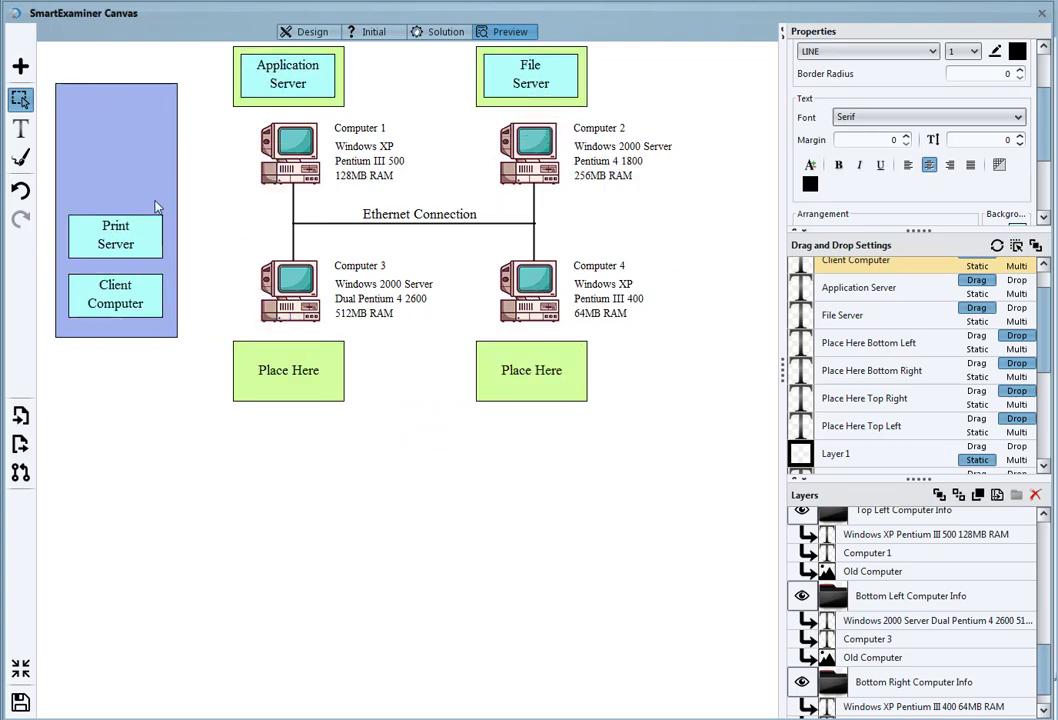
{"action": "left_click_drag", "start_coordinate": [115, 236], "coordinate": [288, 371]}
{"action": "left_click_drag", "start_coordinate": [134, 285], "coordinate": [545, 372]}
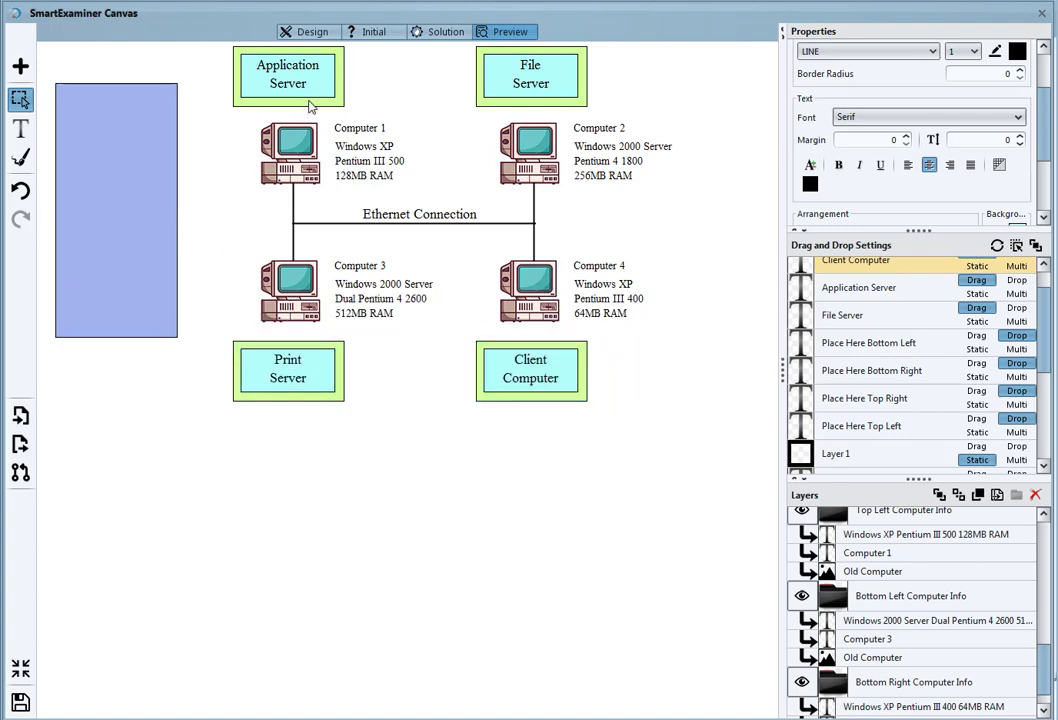
In the Initial view, return all four role boxes from the placeholders to the blue options box
{"action": "left_click", "coordinate": [366, 33]}
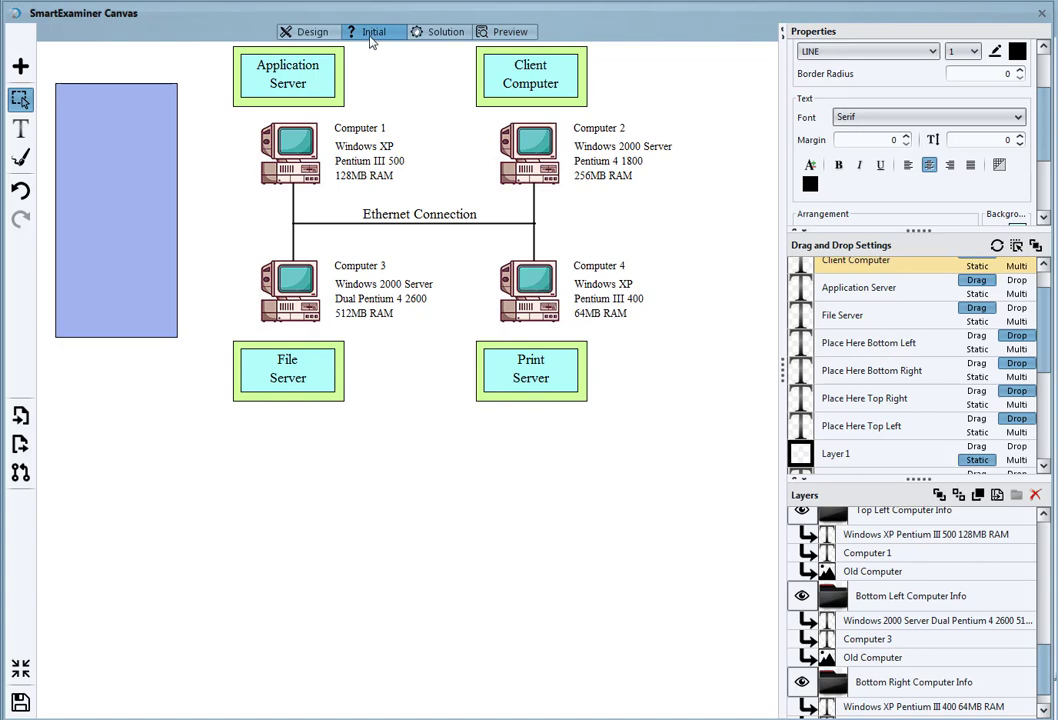
{"action": "left_click_drag", "start_coordinate": [293, 77], "coordinate": [120, 119]}
{"action": "left_click_drag", "start_coordinate": [502, 77], "coordinate": [110, 288]}
{"action": "left_click_drag", "start_coordinate": [270, 374], "coordinate": [113, 185]}
{"action": "left_click_drag", "start_coordinate": [552, 367], "coordinate": [177, 200]}
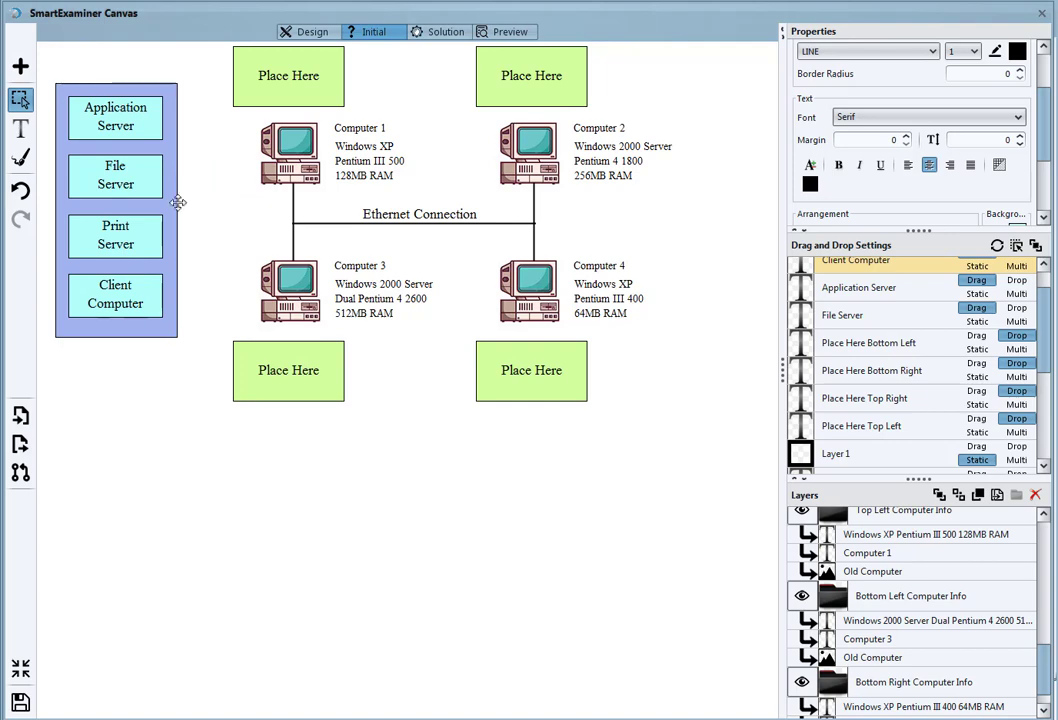
Reset the drag and drop placement in the Solution view and compare it with the Initial view
{"action": "left_click", "coordinate": [440, 32]}
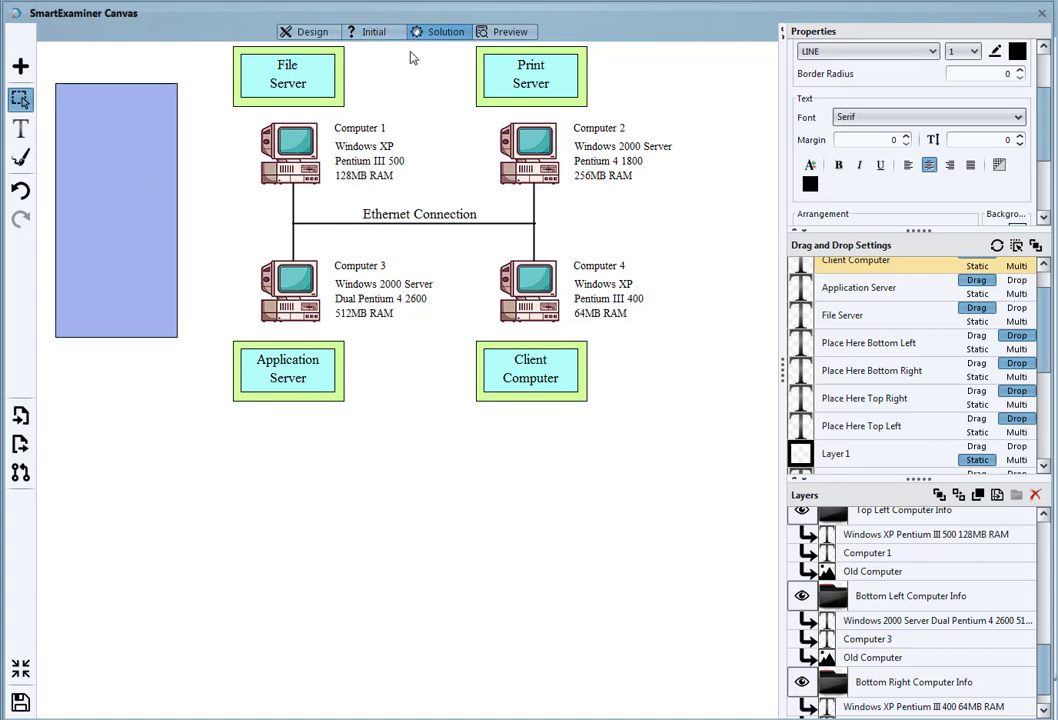
{"action": "left_click", "coordinate": [996, 247]}
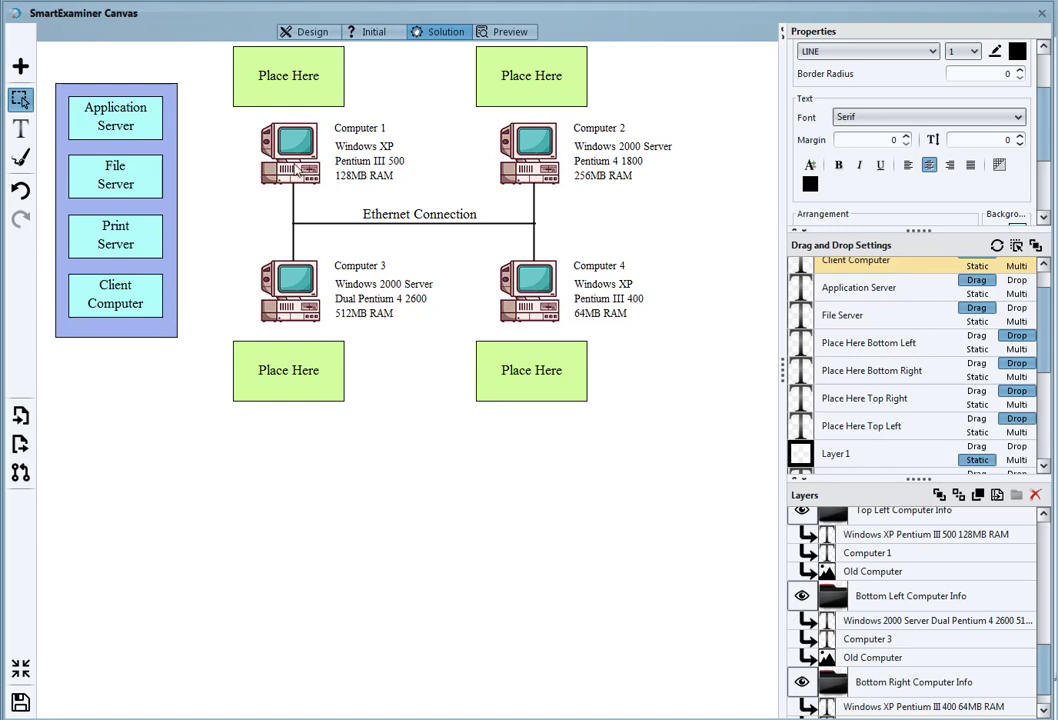
{"action": "left_click", "coordinate": [372, 33]}
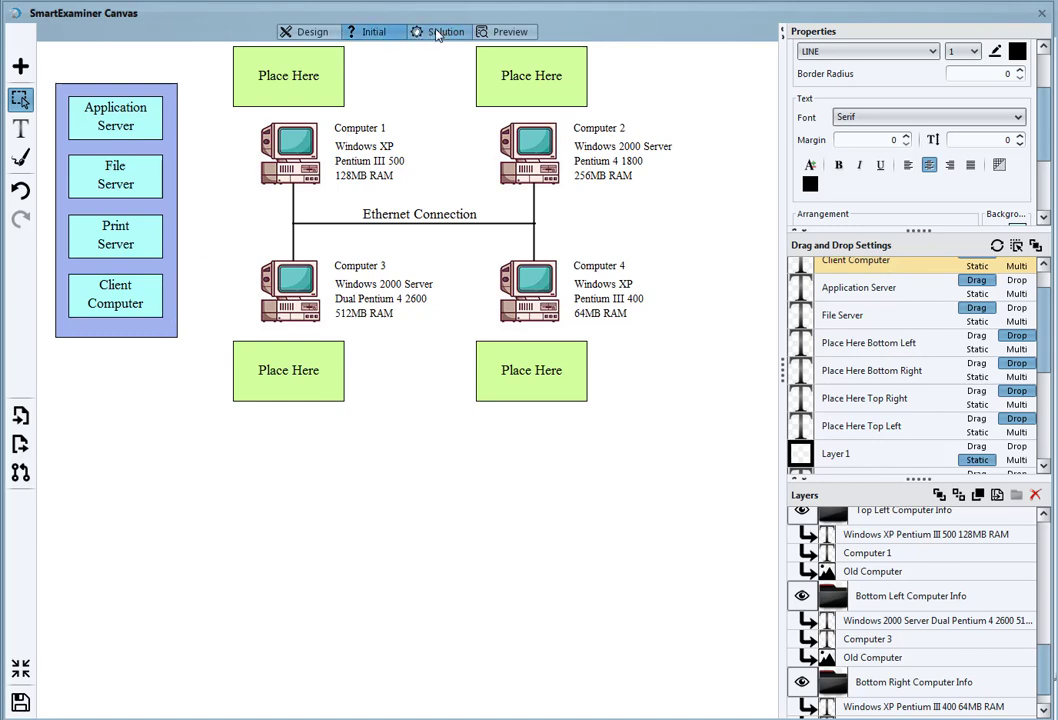
{"action": "left_click", "coordinate": [437, 33]}
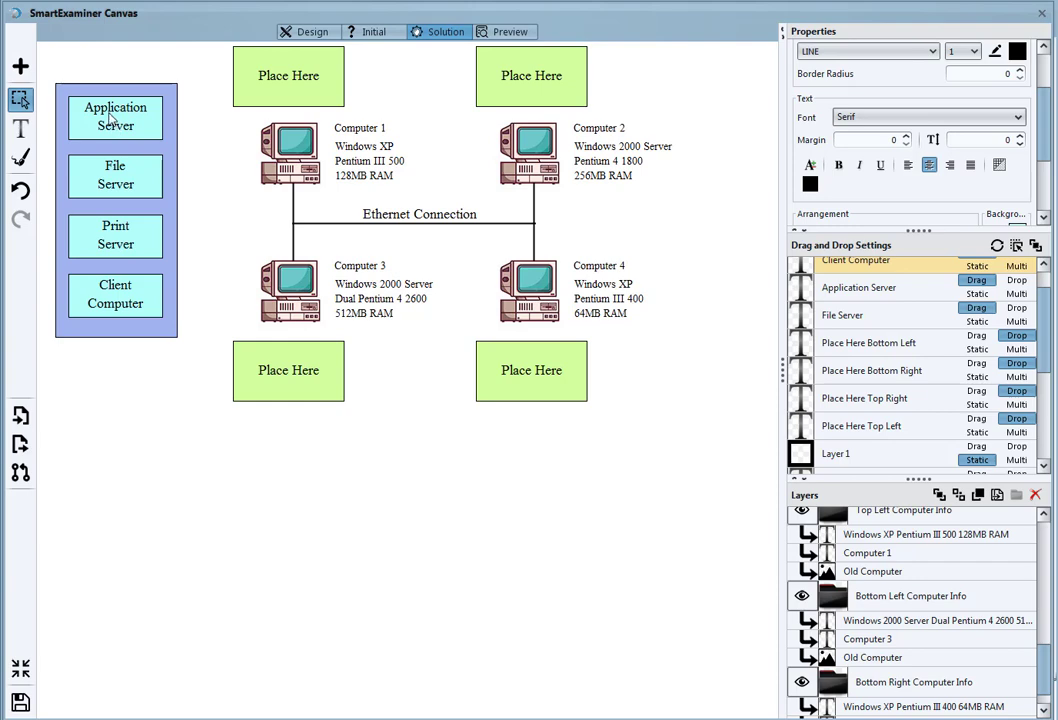
Set the solution to File Server at Computer 1, Application Server at Computer 2, Client Computer at Computer 3 and Print Server at Computer 4, and save it
{"action": "left_click_drag", "start_coordinate": [110, 118], "coordinate": [525, 74]}
{"action": "left_click_drag", "start_coordinate": [107, 193], "coordinate": [282, 90]}
{"action": "left_click_drag", "start_coordinate": [137, 243], "coordinate": [508, 362]}
{"action": "left_click_drag", "start_coordinate": [117, 293], "coordinate": [307, 396]}
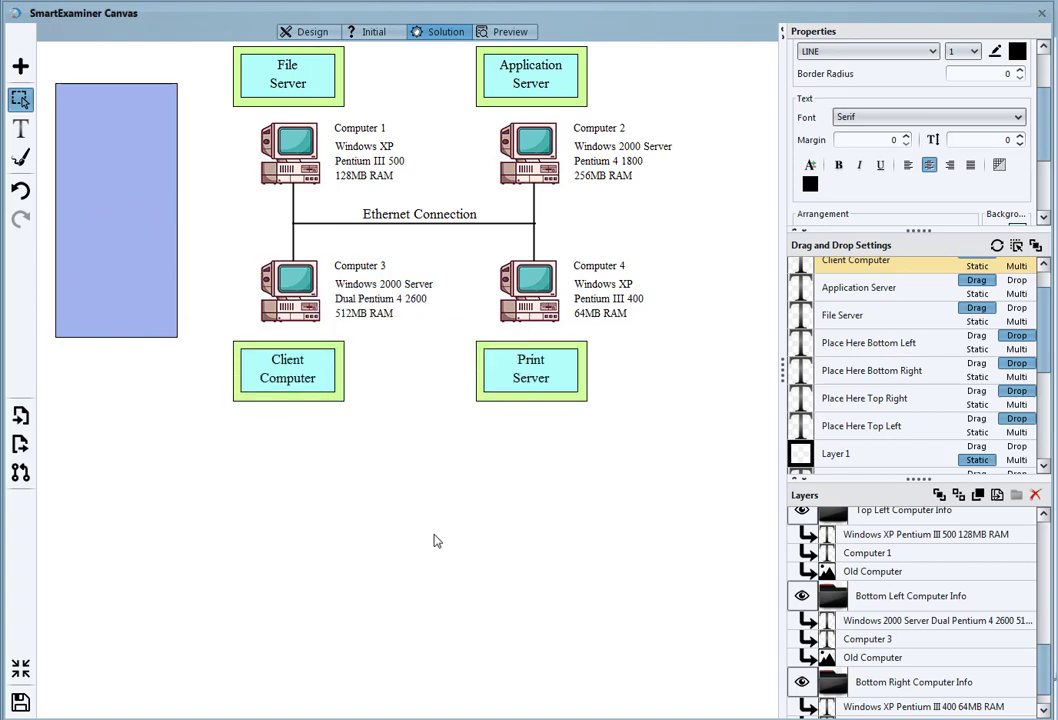
{"action": "left_click", "coordinate": [372, 32]}
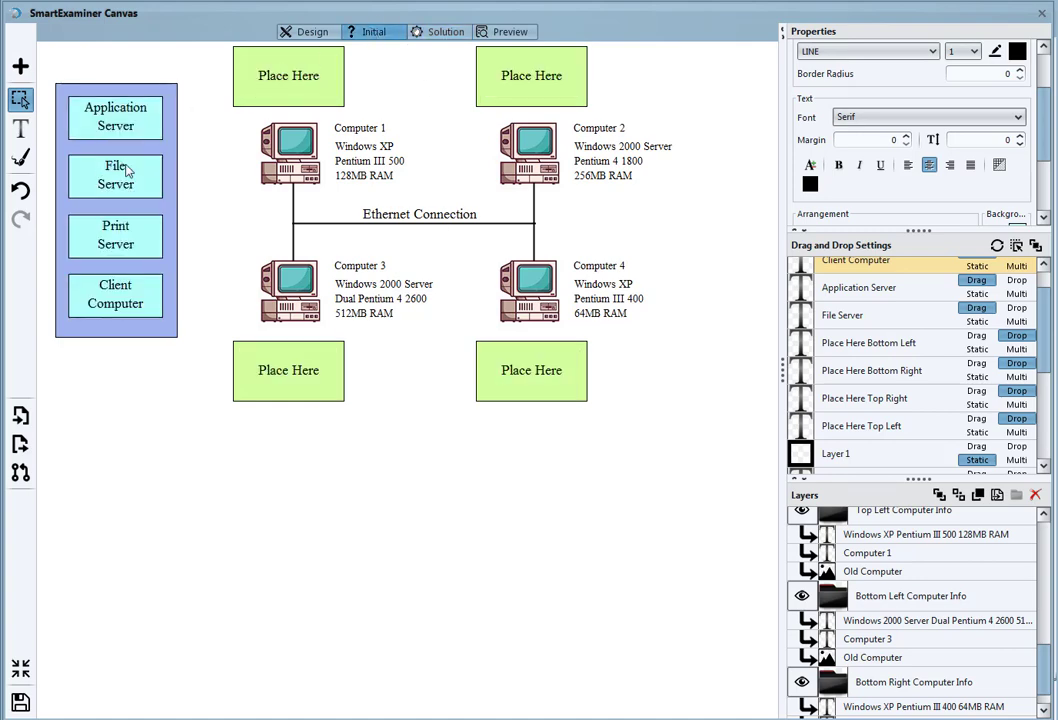
{"action": "left_click", "coordinate": [437, 32]}
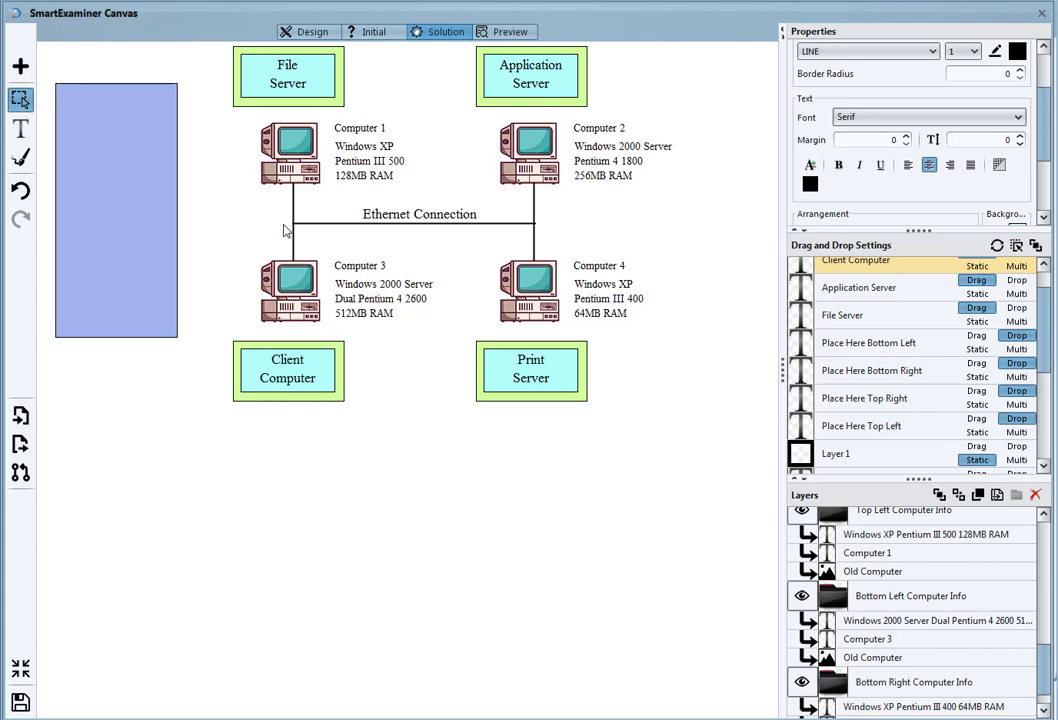
{"action": "left_click", "coordinate": [20, 702]}
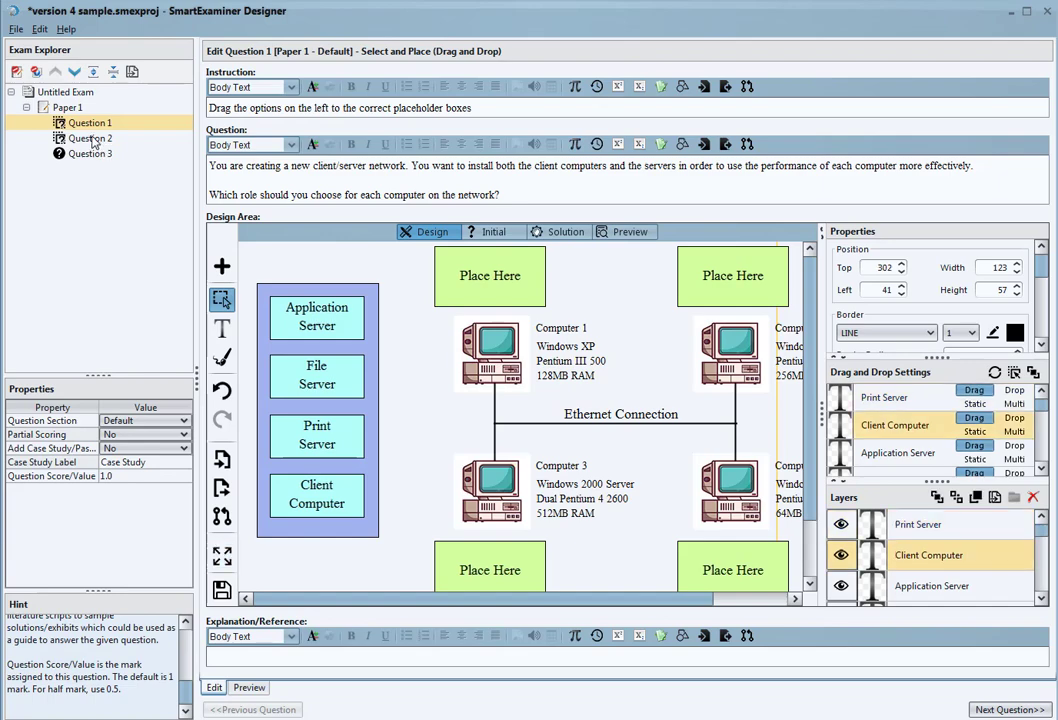
Open Question 2 and show its canvas in a separate window enlarged to nearly the full screen
{"action": "left_click", "coordinate": [90, 139]}
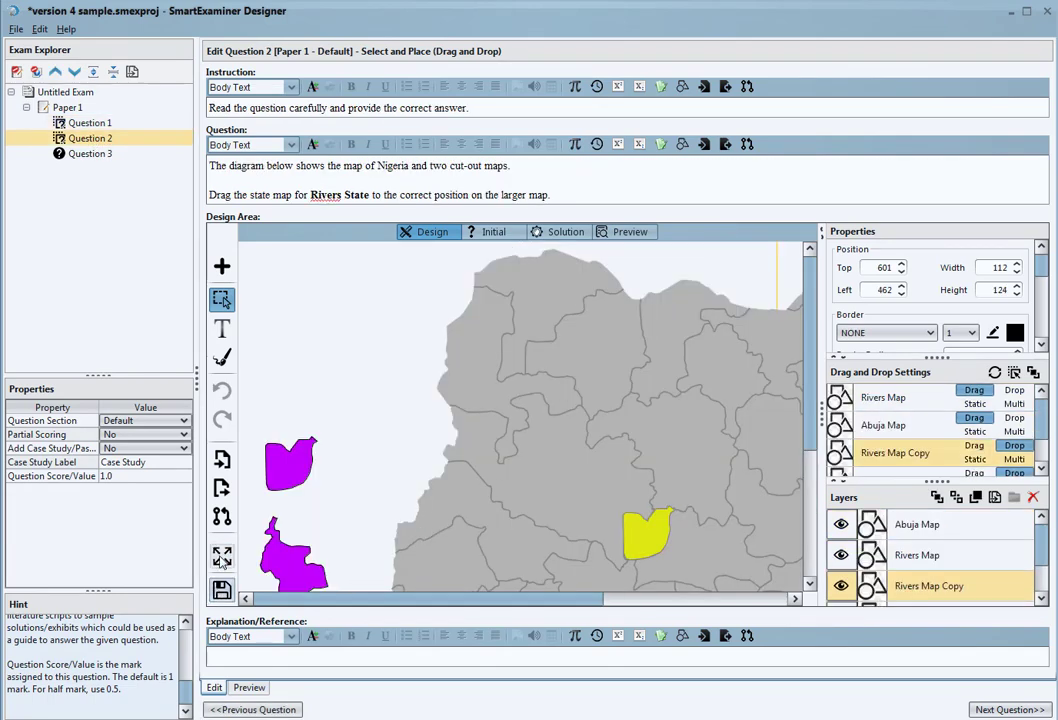
{"action": "left_click_drag", "start_coordinate": [338, 158], "coordinate": [122, 13]}
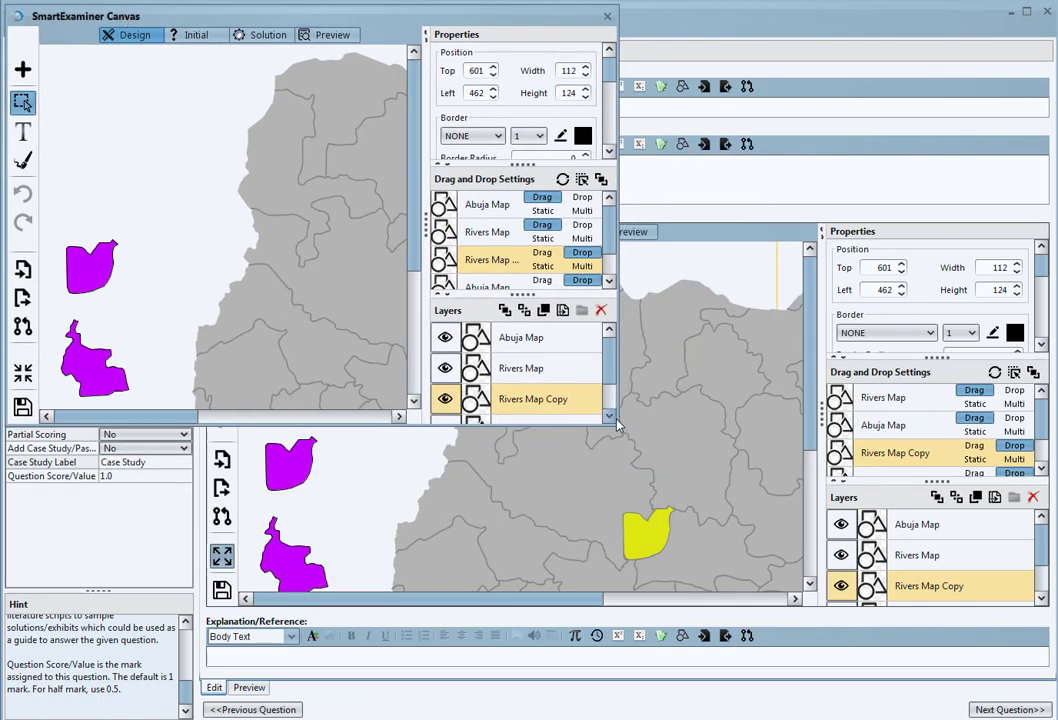
{"action": "left_click_drag", "start_coordinate": [615, 421], "coordinate": [1041, 711]}
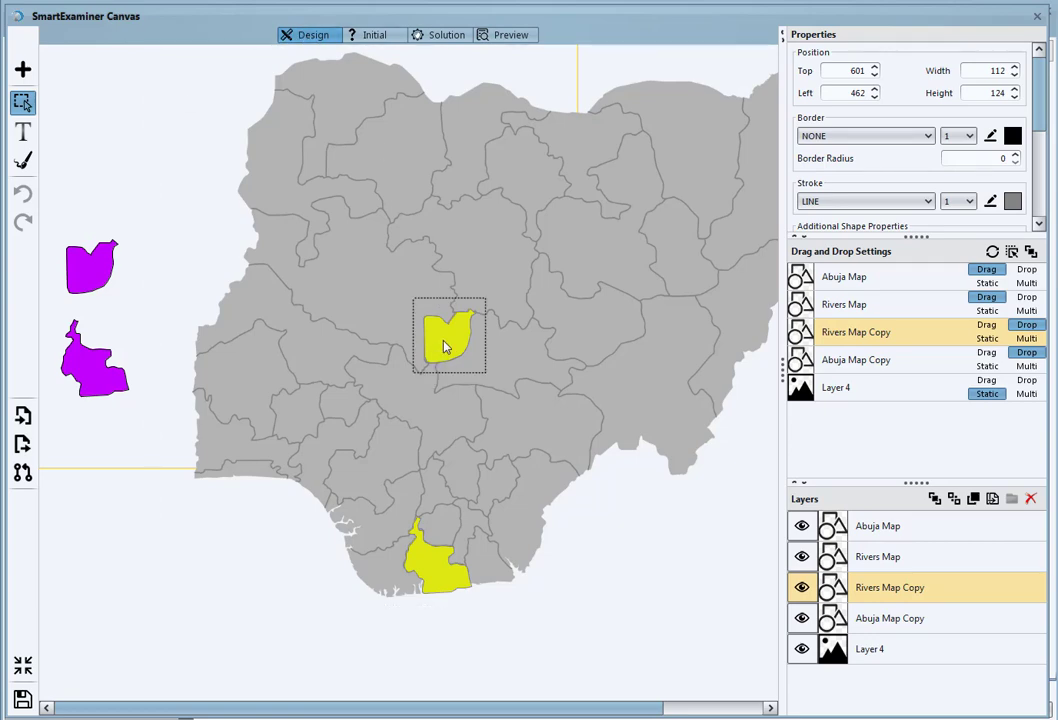
Draw a shape about 195 by 169 over the state in the map's northwest corner, move it west off the state, and delete it
{"action": "left_click", "coordinate": [24, 160]}
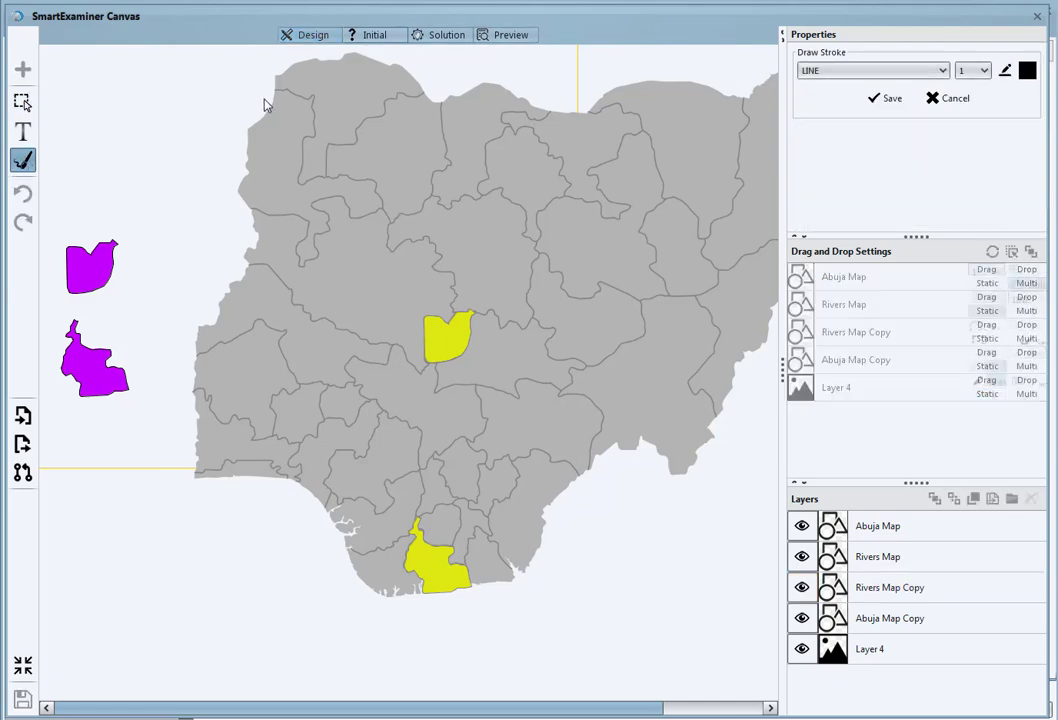
{"action": "mouse_move", "coordinate": [276, 89]}
{"action": "left_mouse_down"}
{"action": "mouse_move", "coordinate": [309, 100]}
{"action": "mouse_move", "coordinate": [303, 178]}
{"action": "mouse_move", "coordinate": [324, 178]}
{"action": "mouse_move", "coordinate": [345, 133]}
{"action": "mouse_move", "coordinate": [423, 92]}
{"action": "mouse_move", "coordinate": [337, 56]}
{"action": "mouse_move", "coordinate": [278, 89]}
{"action": "mouse_move", "coordinate": [277, 80]}
{"action": "left_mouse_up"}
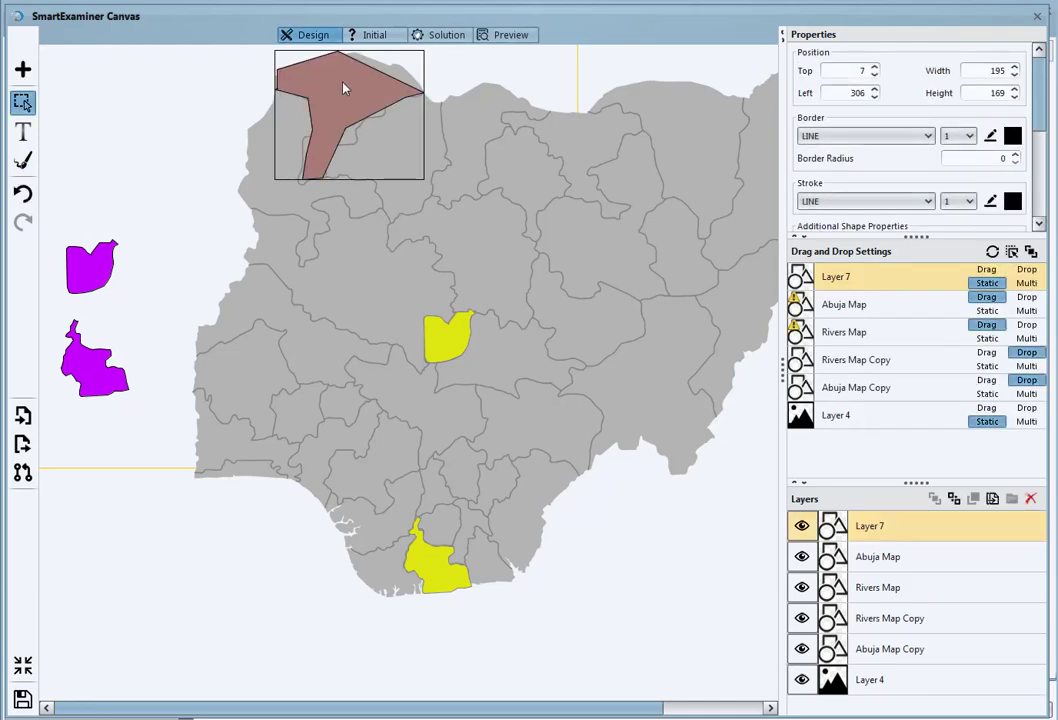
{"action": "left_click_drag", "start_coordinate": [343, 88], "coordinate": [265, 99]}
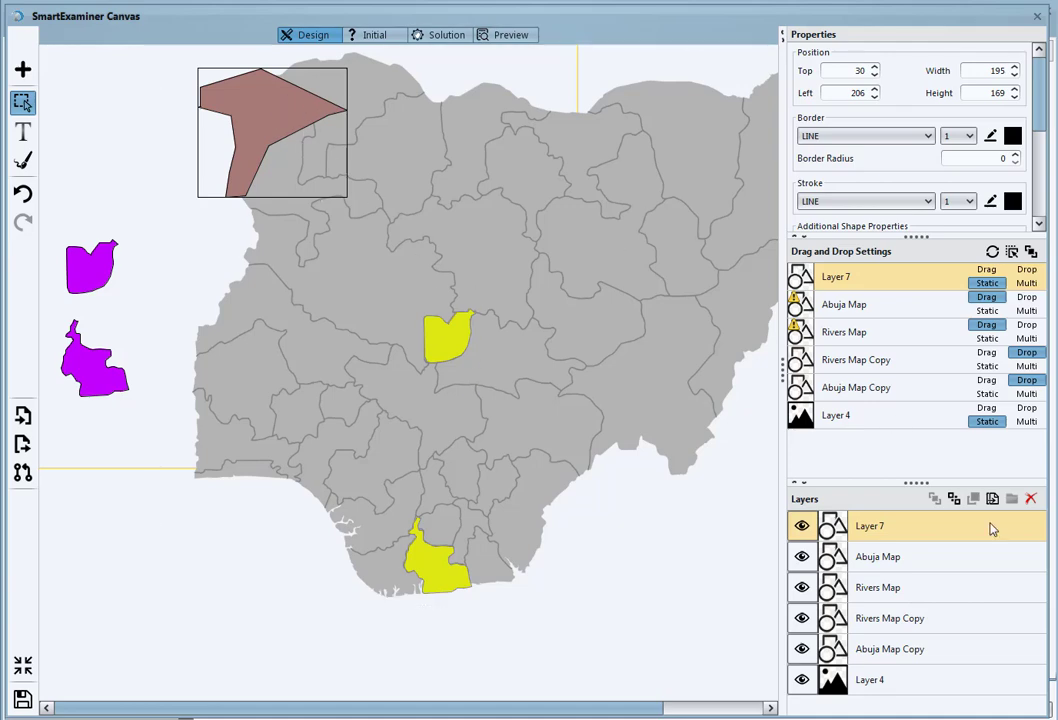
{"action": "left_click", "coordinate": [1032, 499]}
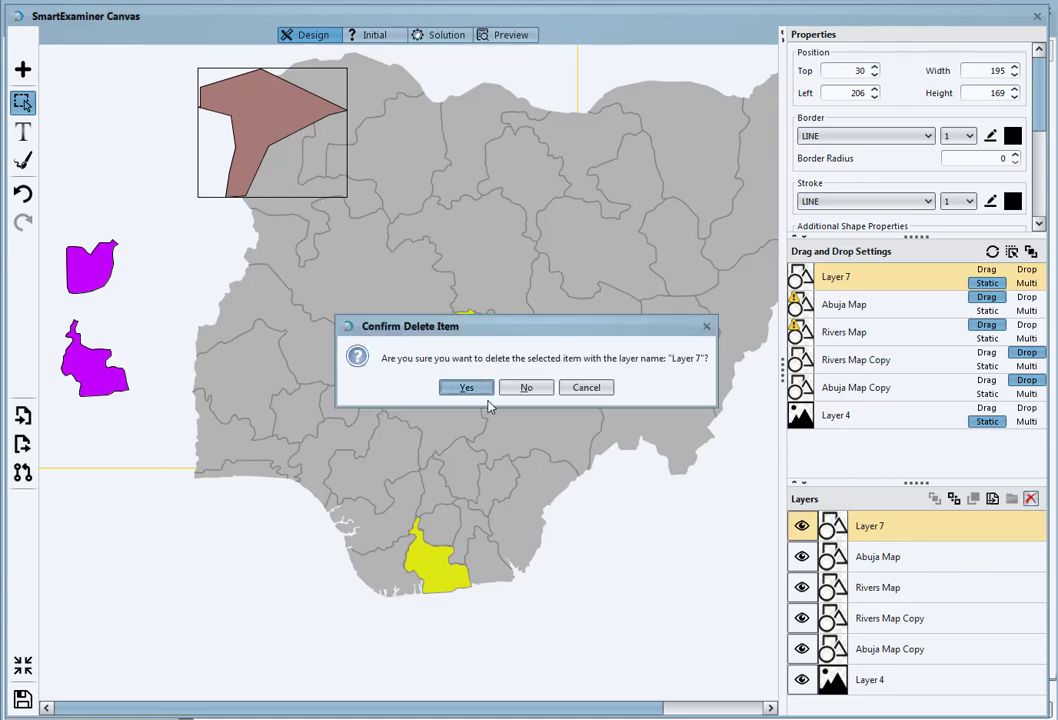
{"action": "left_click", "coordinate": [450, 389]}
Select the purple Abuja map cut-out and examine the names of the map items among the layers
{"action": "left_click_drag", "start_coordinate": [338, 707], "coordinate": [305, 702]}
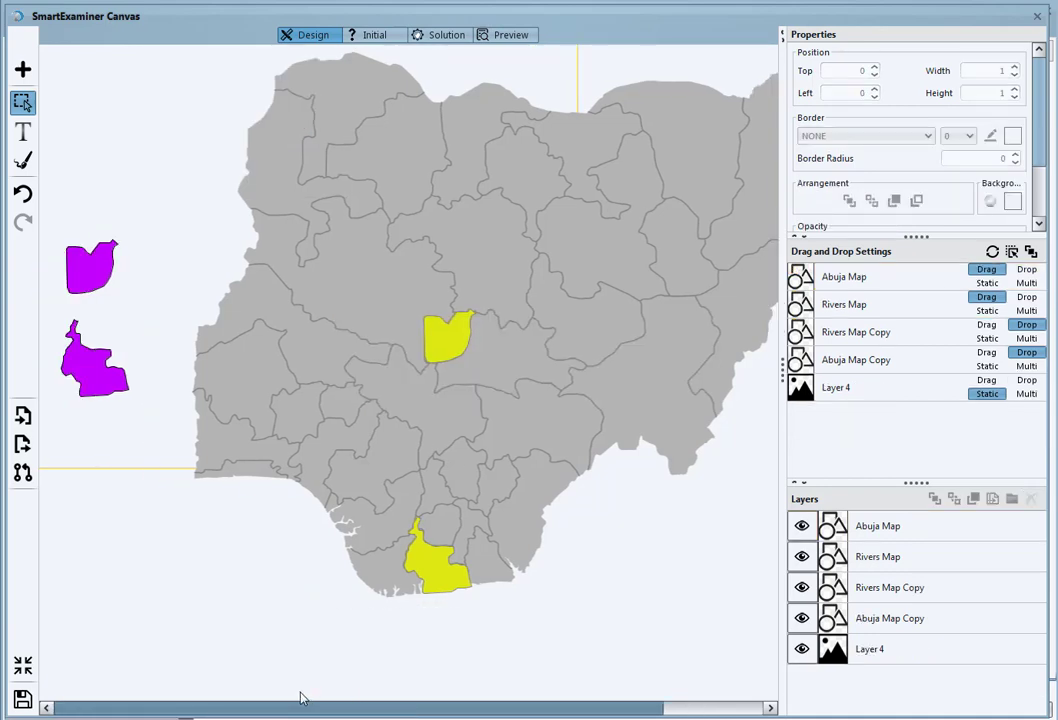
{"action": "left_click", "coordinate": [105, 270]}
{"action": "left_click", "coordinate": [100, 270]}
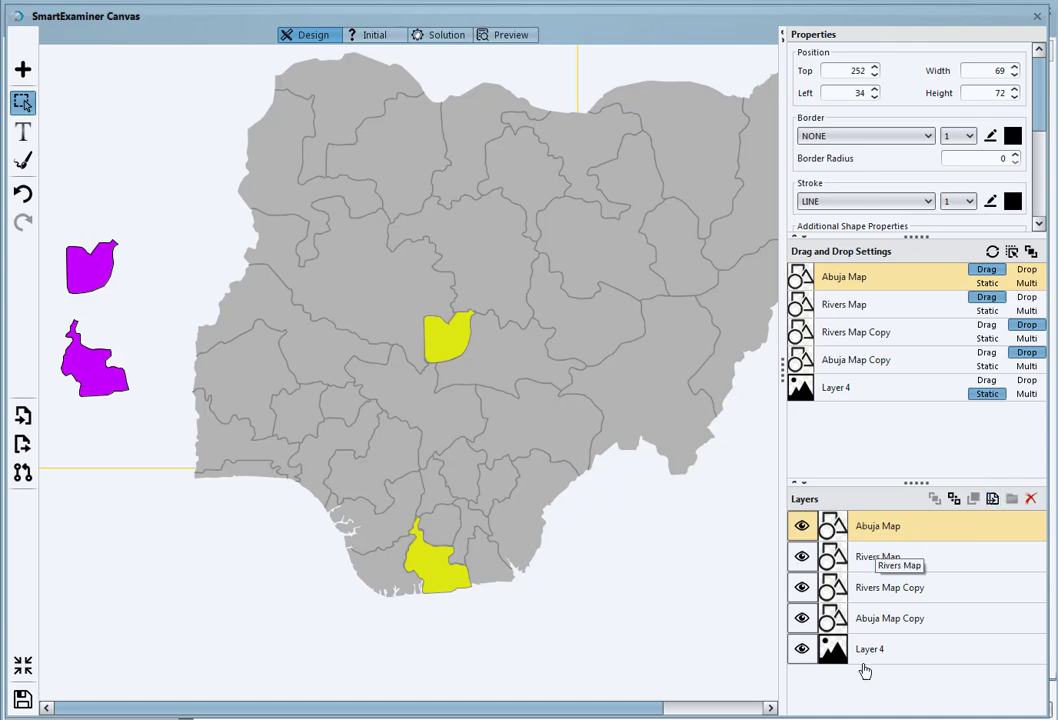
Move the yellow Abuja Map Copy northwest of its place on the large map, and undo the last changes
{"action": "left_click", "coordinate": [433, 325]}
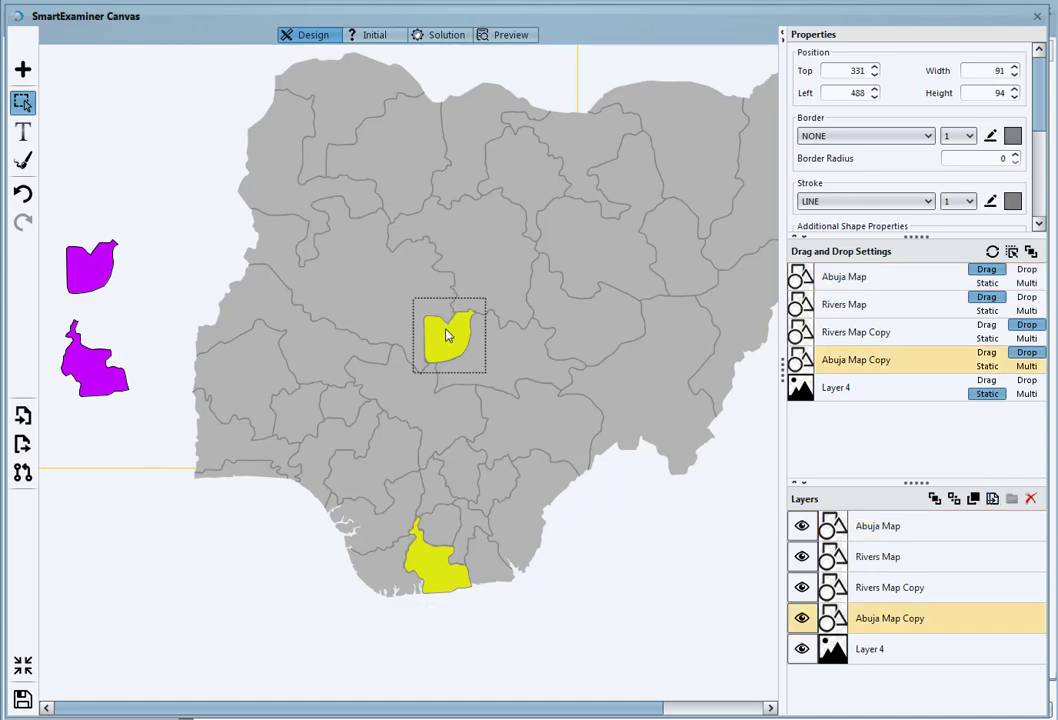
{"action": "left_click_drag", "start_coordinate": [433, 325], "coordinate": [366, 280]}
{"action": "left_click", "coordinate": [23, 193]}
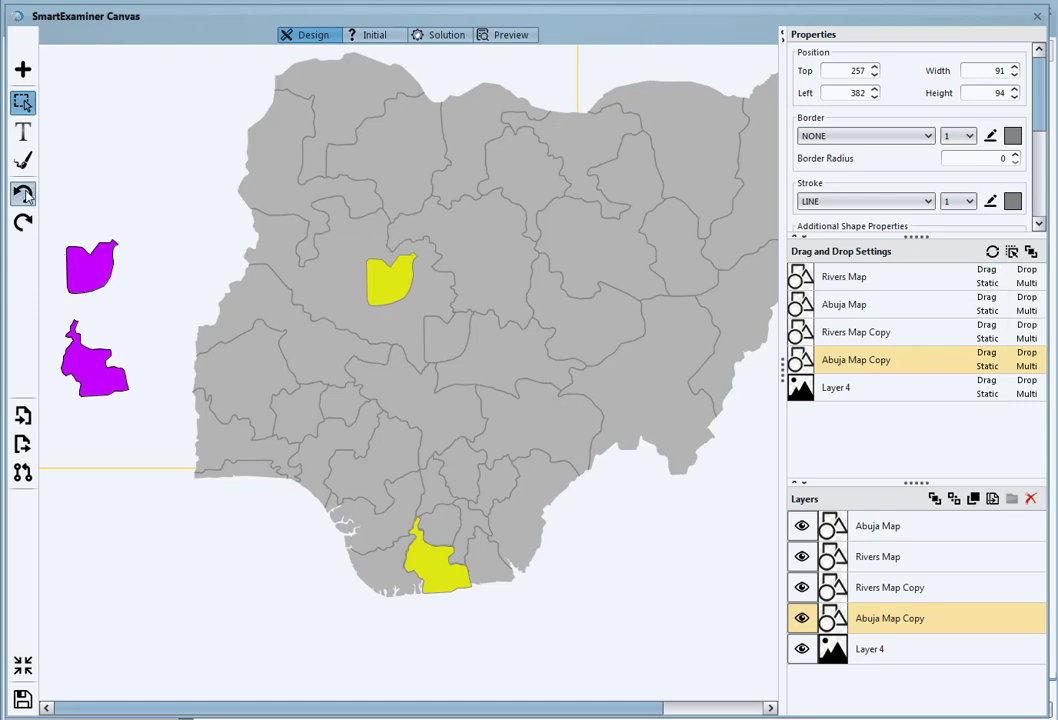
{"action": "left_click", "coordinate": [24, 194]}
{"action": "left_click", "coordinate": [26, 195]}
{"action": "left_click", "coordinate": [26, 195]}
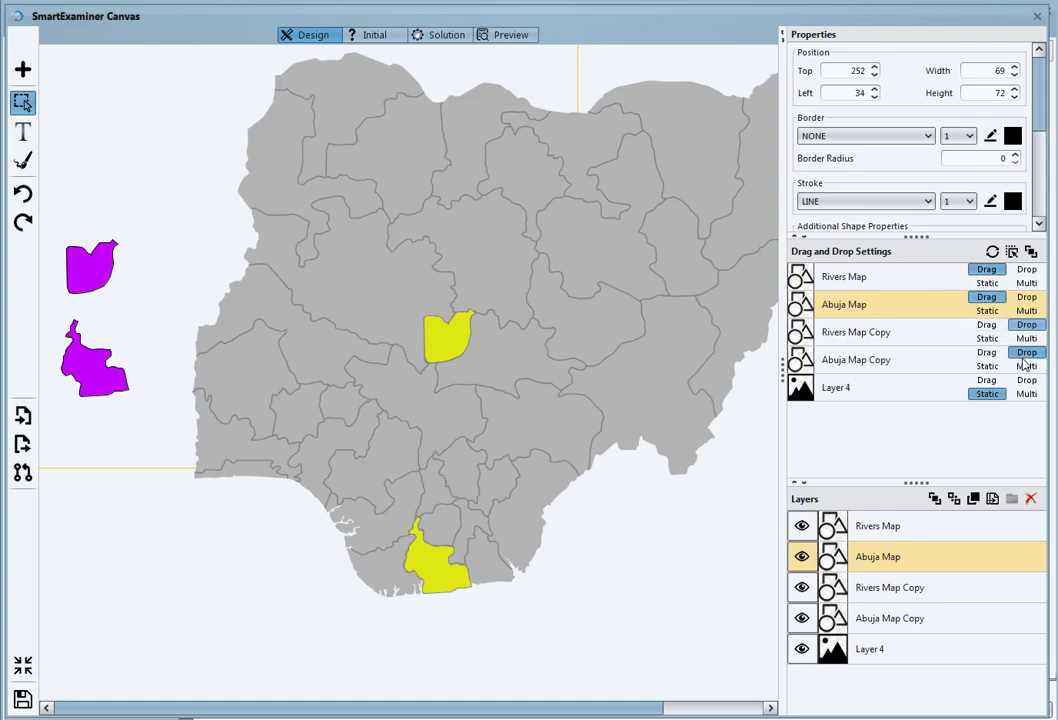
Check the Initial layout, and in the Solution view place the purple Rivers map on its matching yellow shape at the map's southern coast
{"action": "left_click", "coordinate": [378, 34]}
{"action": "left_click", "coordinate": [441, 34]}
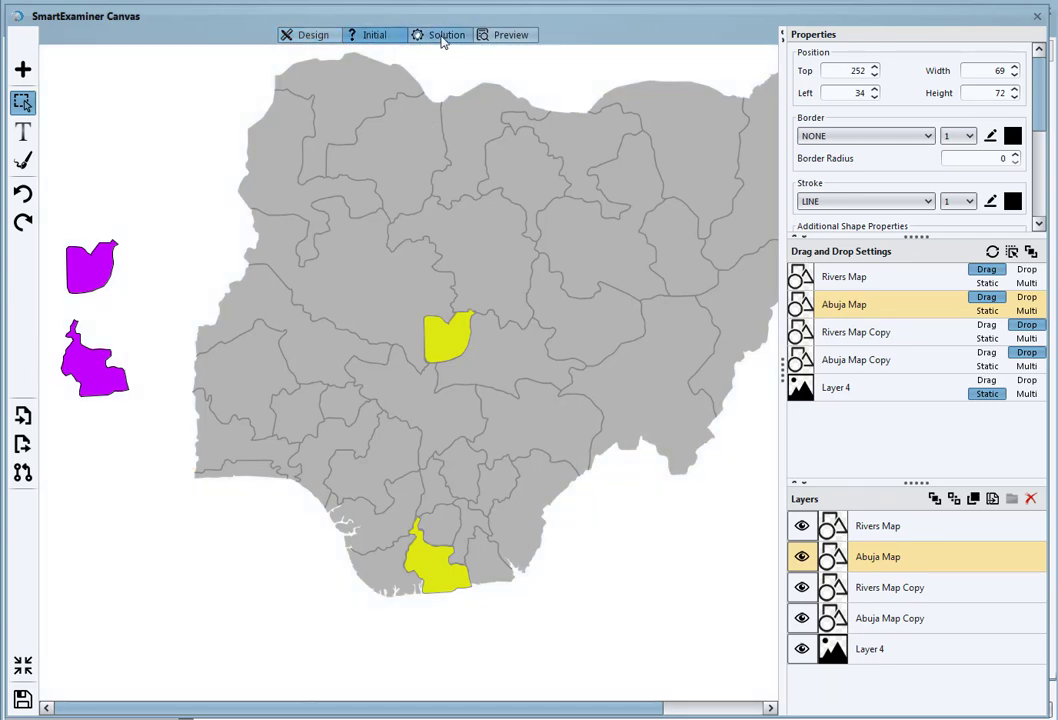
{"action": "left_click_drag", "start_coordinate": [103, 349], "coordinate": [416, 542]}
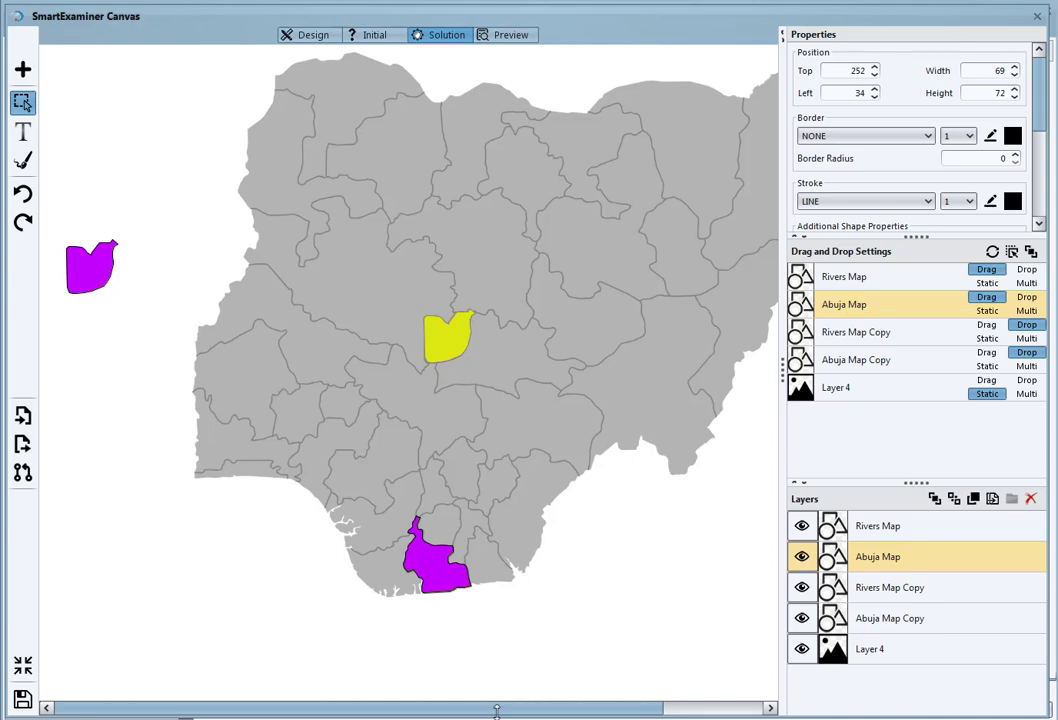
Move the large Nigeria map image (Layer 4) east to about left 254, top 0 in the Design view
{"action": "left_click_drag", "start_coordinate": [501, 708], "coordinate": [453, 691]}
{"action": "left_click", "coordinate": [864, 651]}
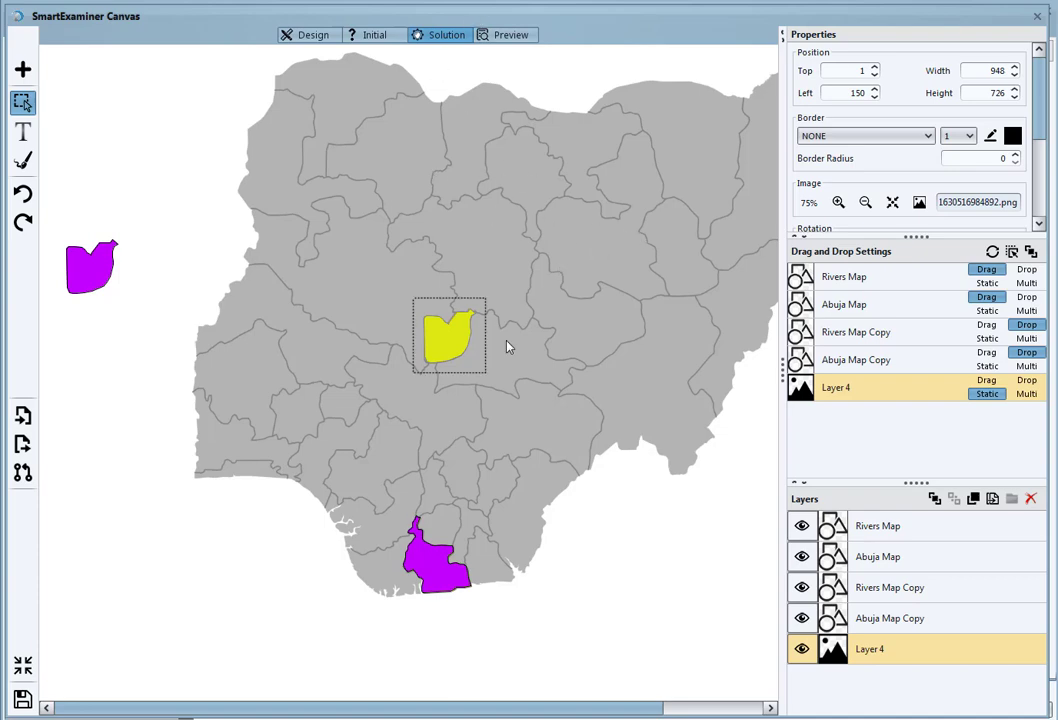
{"action": "left_click", "coordinate": [310, 36]}
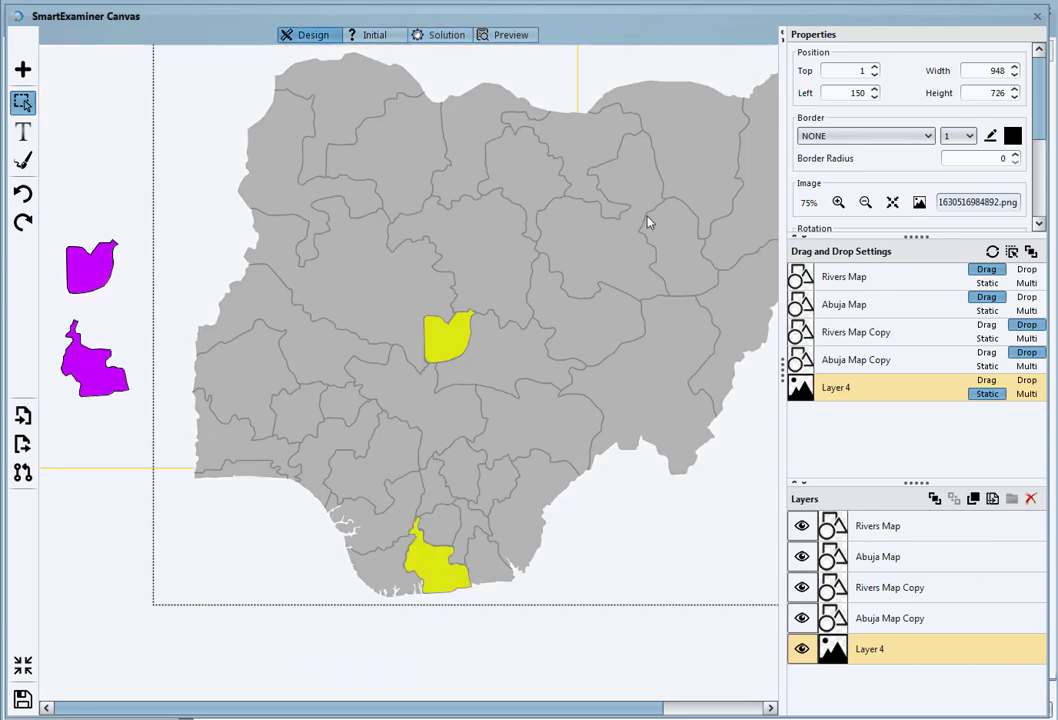
{"action": "left_click_drag", "start_coordinate": [647, 221], "coordinate": [727, 170]}
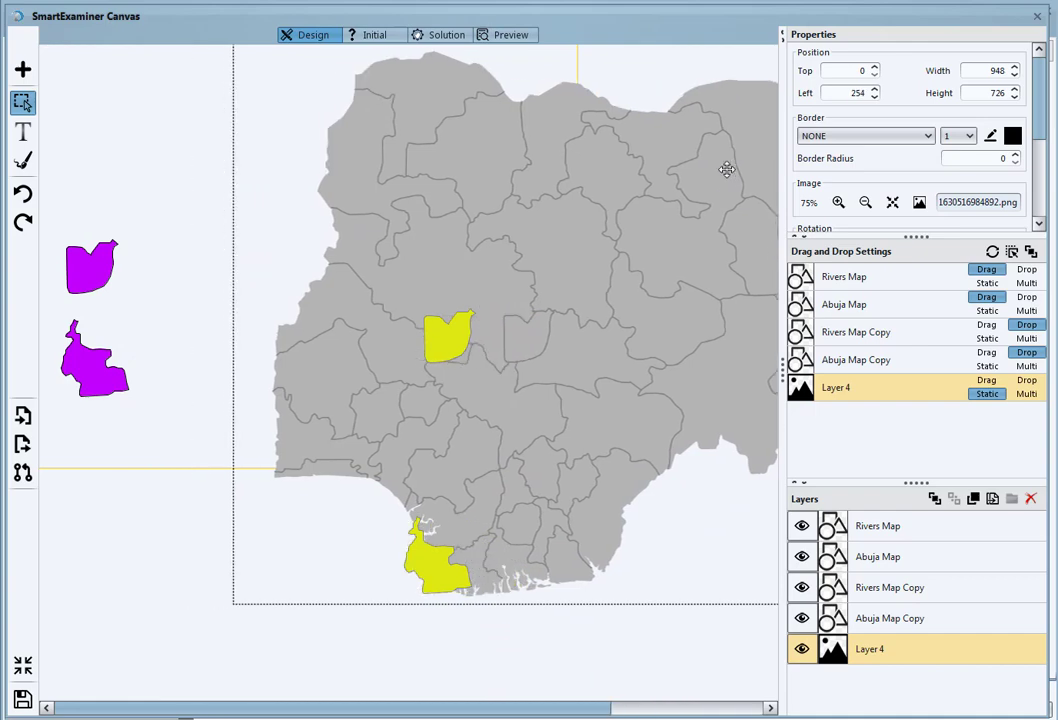
Undo the last changes, and delete the brown Layer 7 shape over the map's northwest corner
{"action": "left_click", "coordinate": [23, 192]}
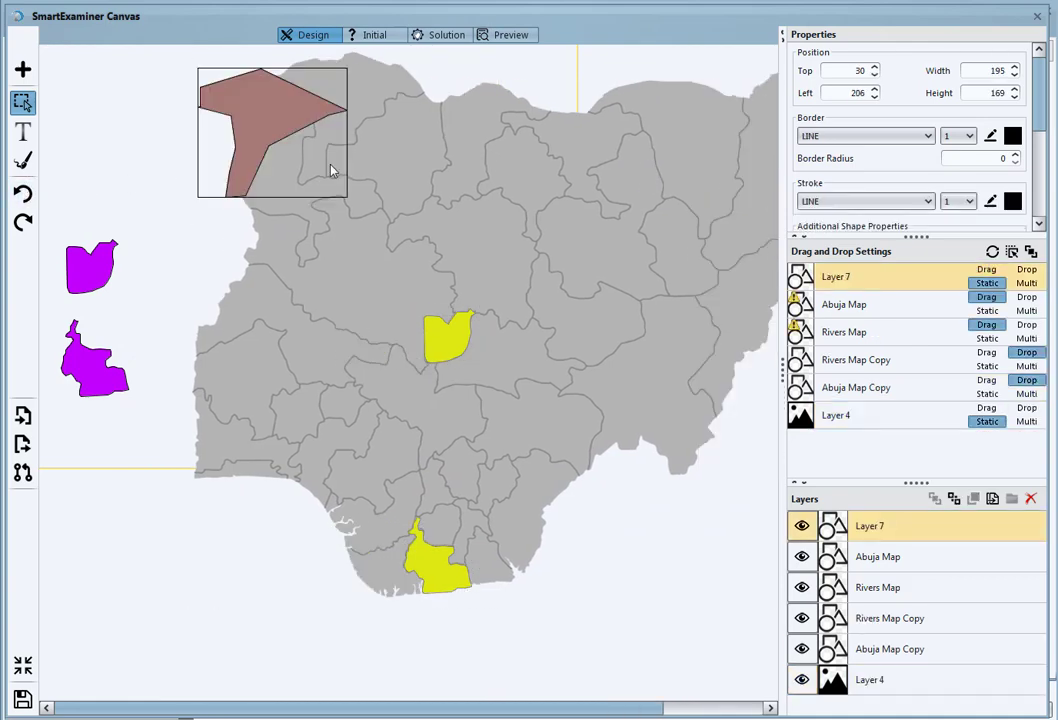
{"action": "left_click", "coordinate": [1031, 500]}
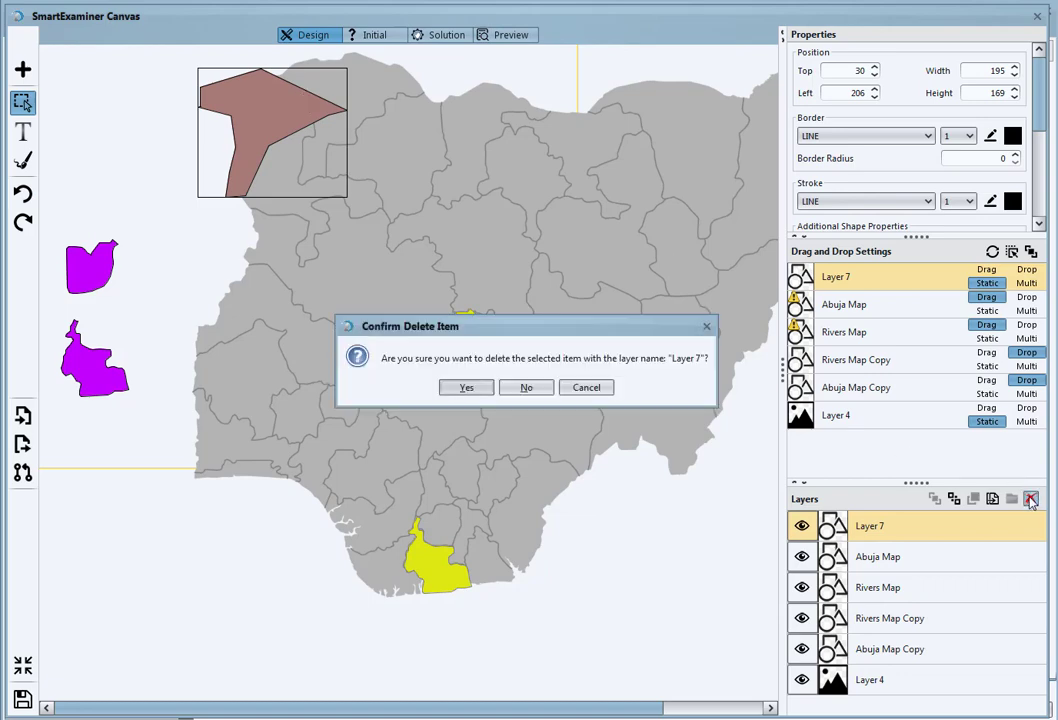
{"action": "left_click", "coordinate": [468, 389]}
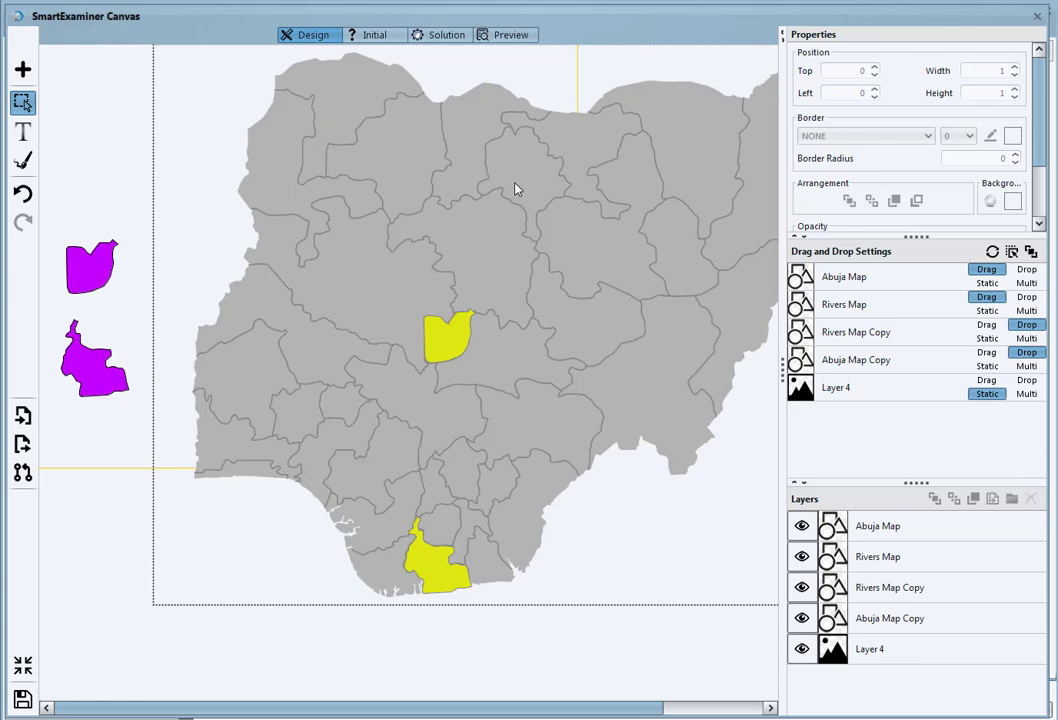
In the Solution view, place the purple Rivers map on its matching yellow shape at the map's southern coast
{"action": "left_click", "coordinate": [425, 35]}
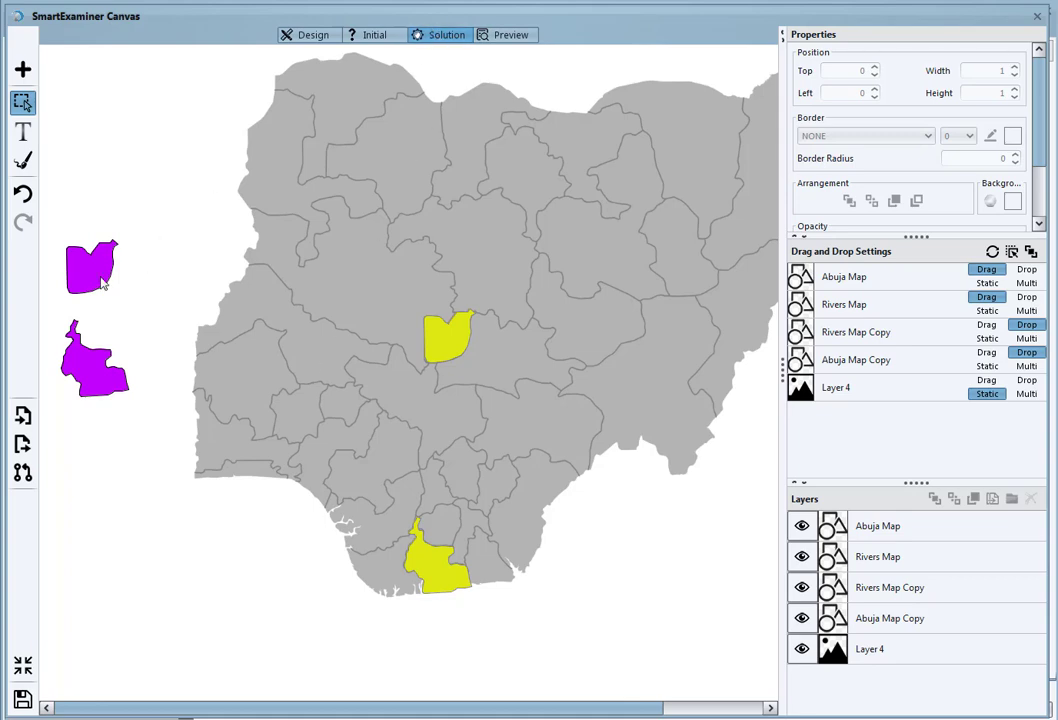
{"action": "left_click_drag", "start_coordinate": [95, 370], "coordinate": [405, 565]}
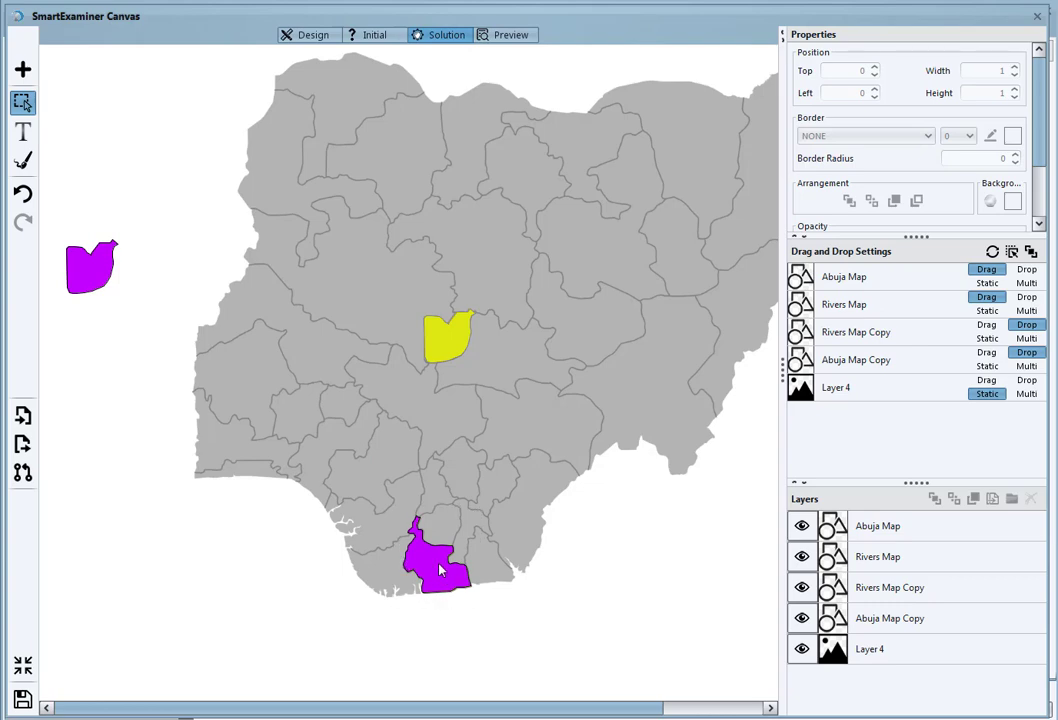
{"action": "left_click", "coordinate": [452, 337]}
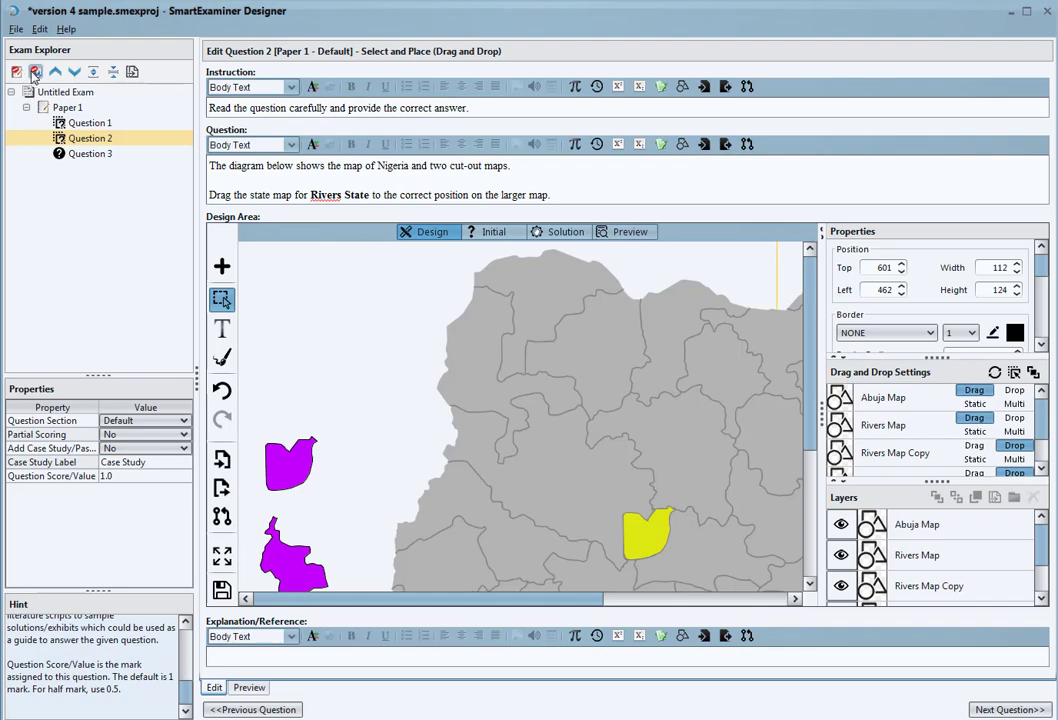
Add four questions to Paper 1: Select and Place, Multiple Choice (Single Select), Multiple Choice (Multiple Select), and Fill in the Blank
{"action": "left_click", "coordinate": [17, 72]}
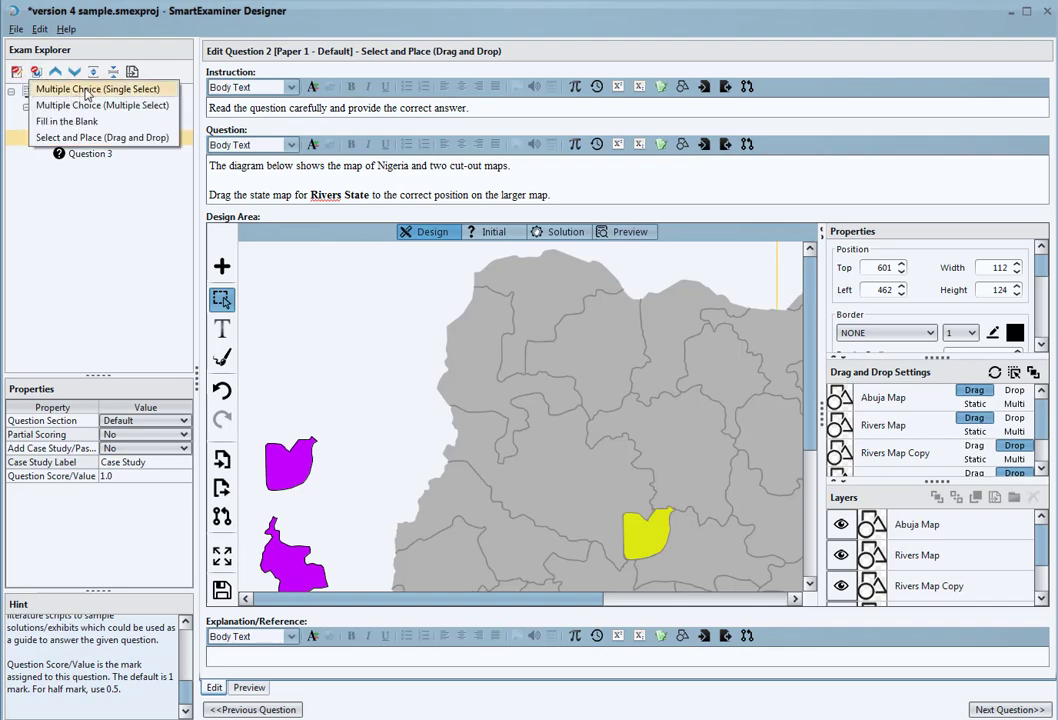
{"action": "left_click", "coordinate": [100, 137]}
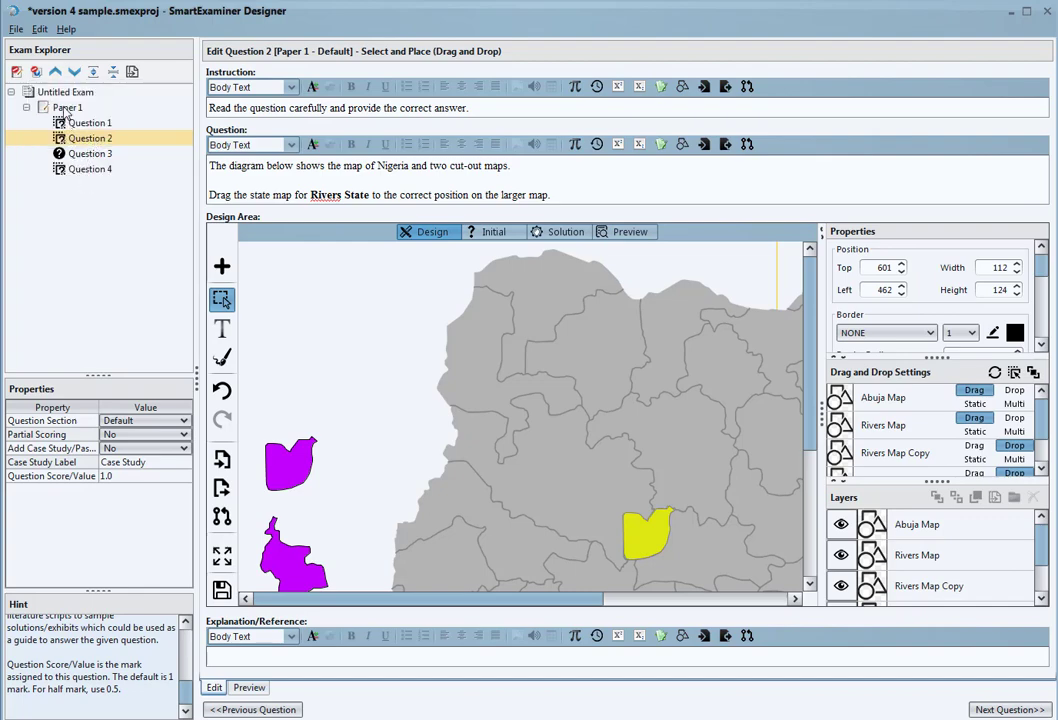
{"action": "left_click", "coordinate": [36, 72]}
{"action": "left_click", "coordinate": [62, 72]}
{"action": "left_click", "coordinate": [36, 72]}
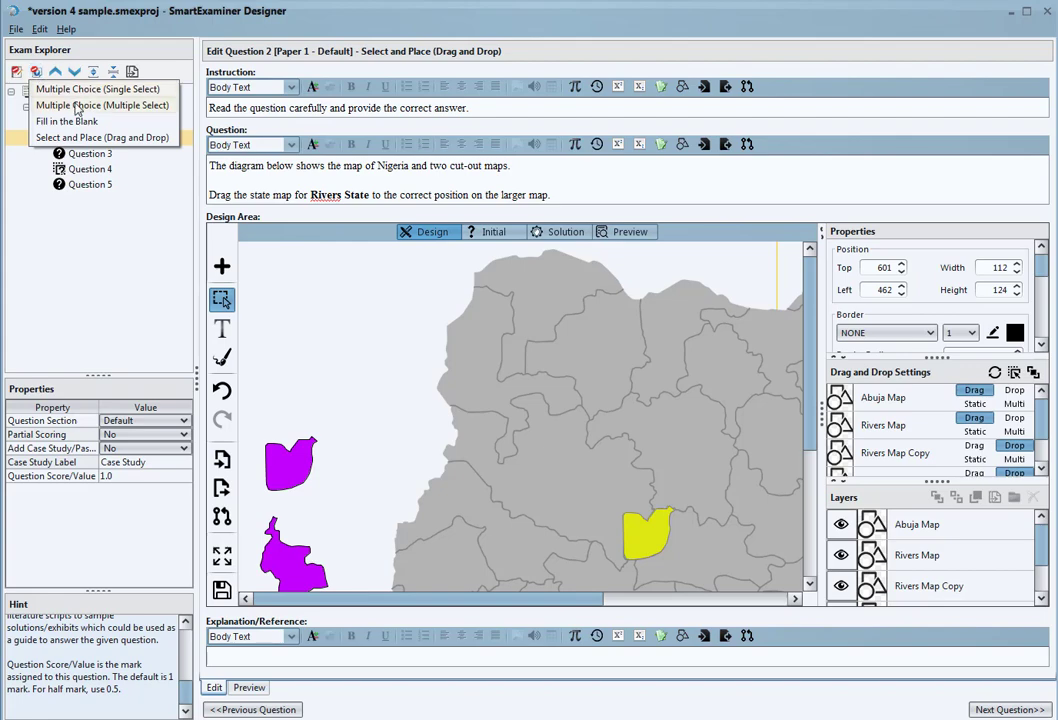
{"action": "left_click", "coordinate": [72, 103]}
{"action": "left_click", "coordinate": [36, 72]}
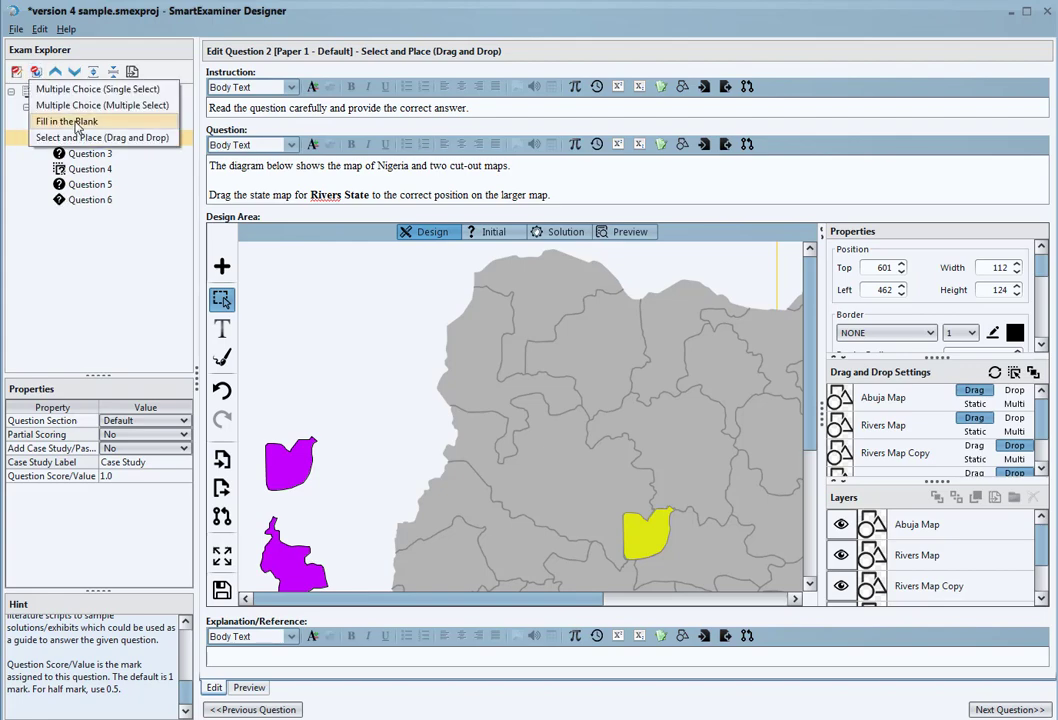
{"action": "left_click", "coordinate": [72, 120]}
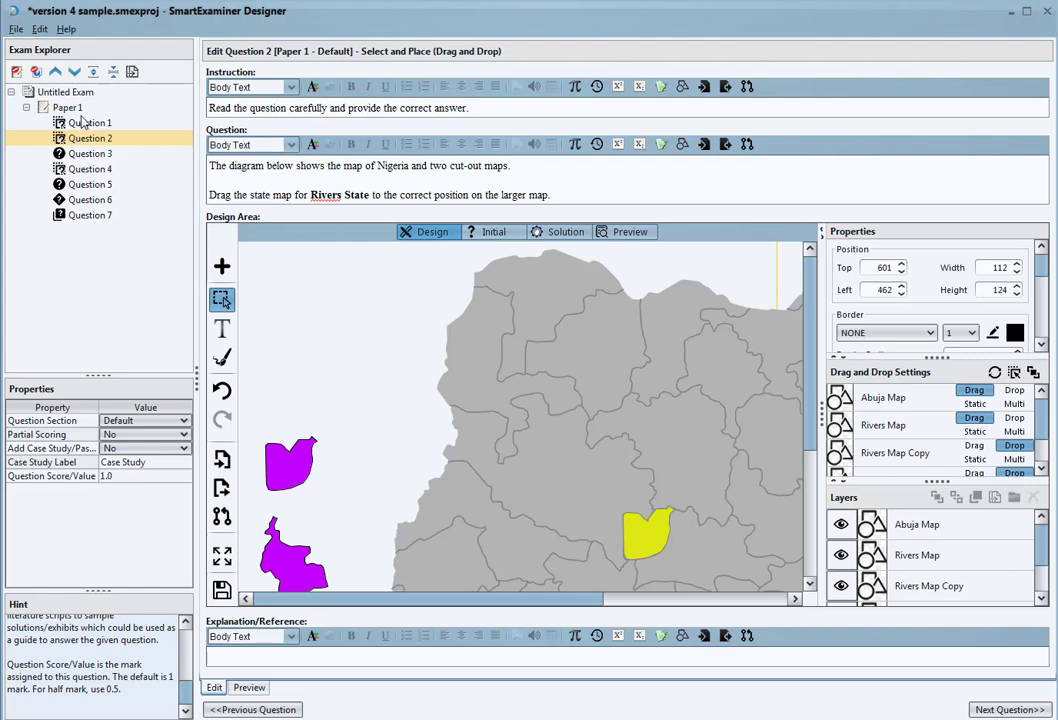
In Question 4, add two boxes and place them side by side at top 26, the first at left 330 and the second at left 91
{"action": "left_click", "coordinate": [75, 168]}
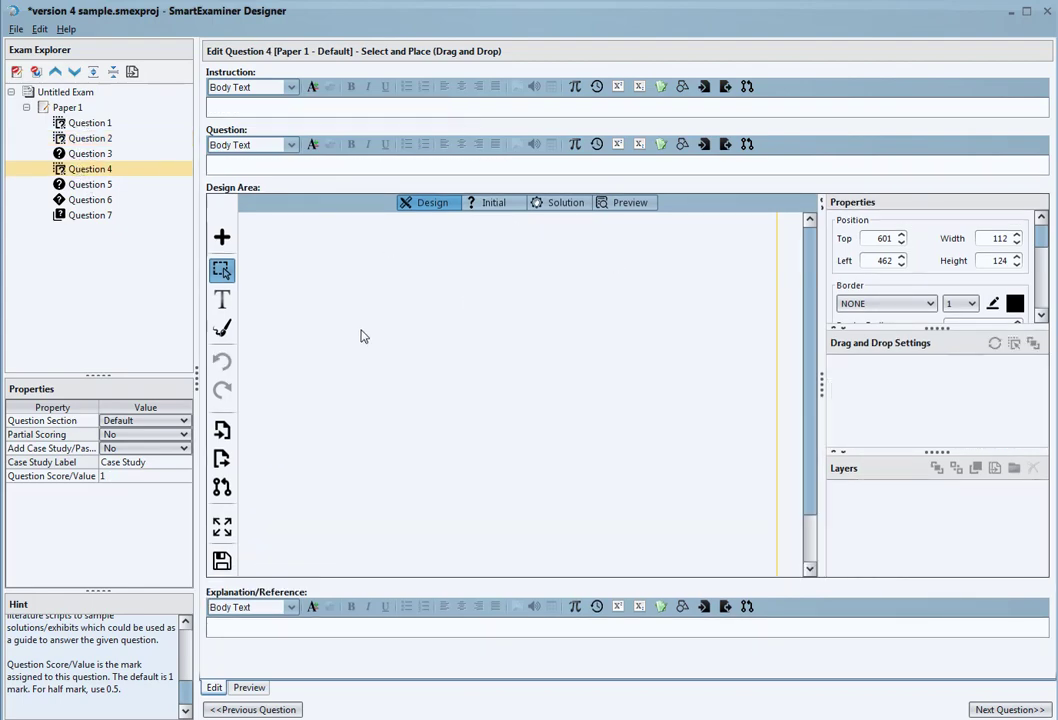
{"action": "left_click", "coordinate": [222, 237]}
{"action": "left_click", "coordinate": [267, 250]}
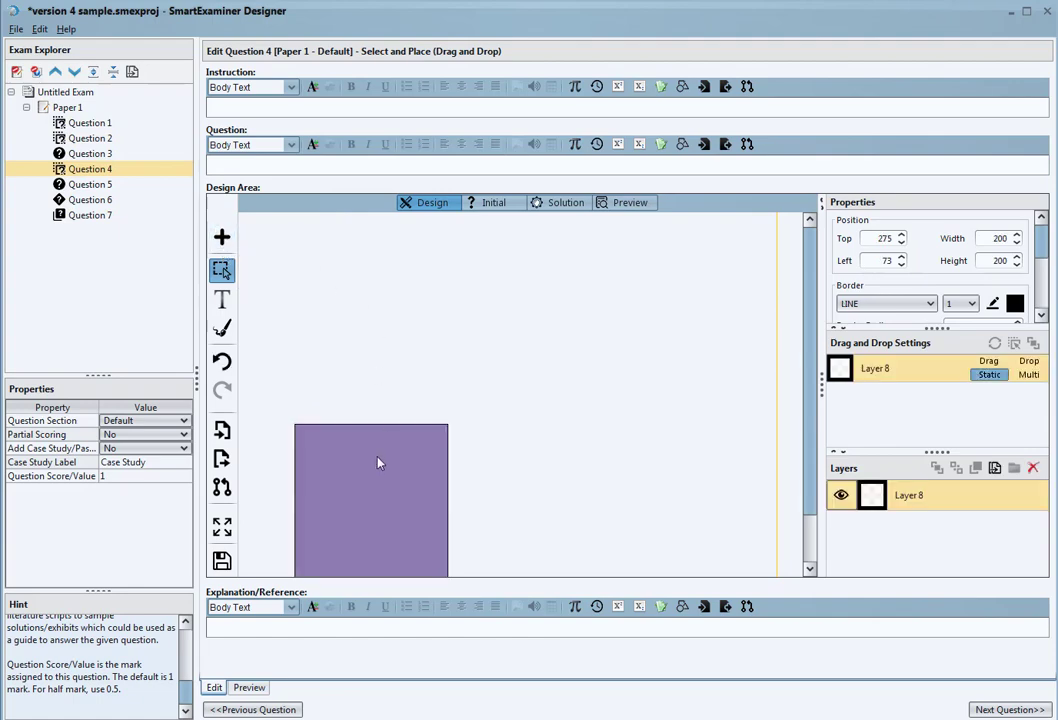
{"action": "left_click_drag", "start_coordinate": [378, 463], "coordinate": [601, 258]}
{"action": "left_click", "coordinate": [222, 237]}
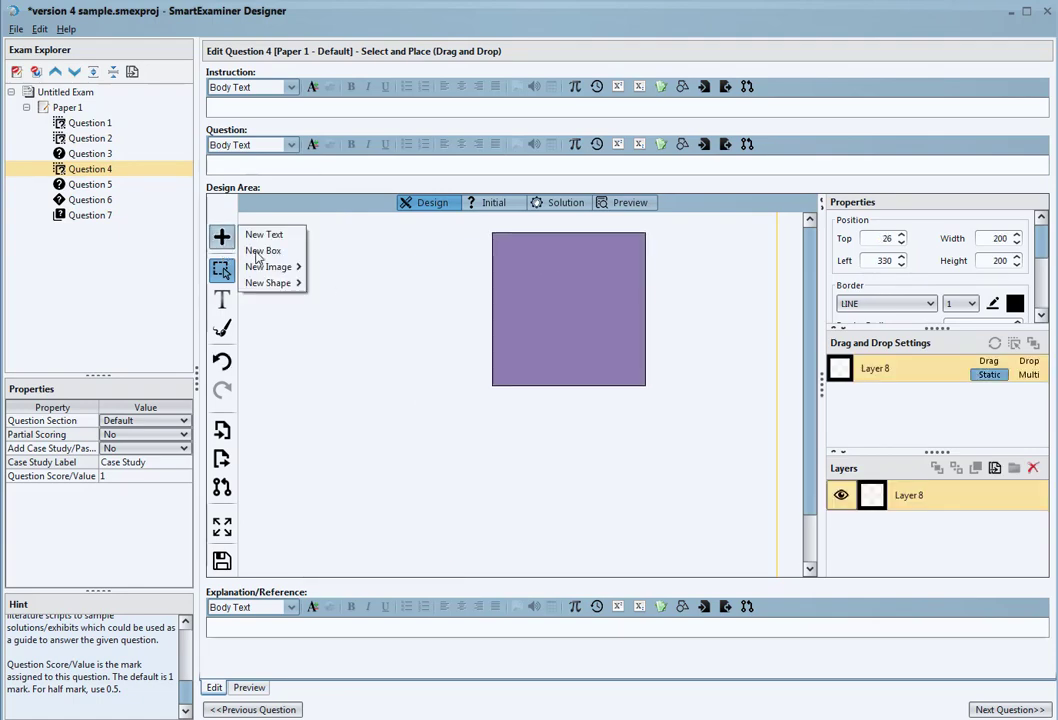
{"action": "left_click", "coordinate": [267, 250]}
{"action": "left_click_drag", "start_coordinate": [600, 379], "coordinate": [351, 316]}
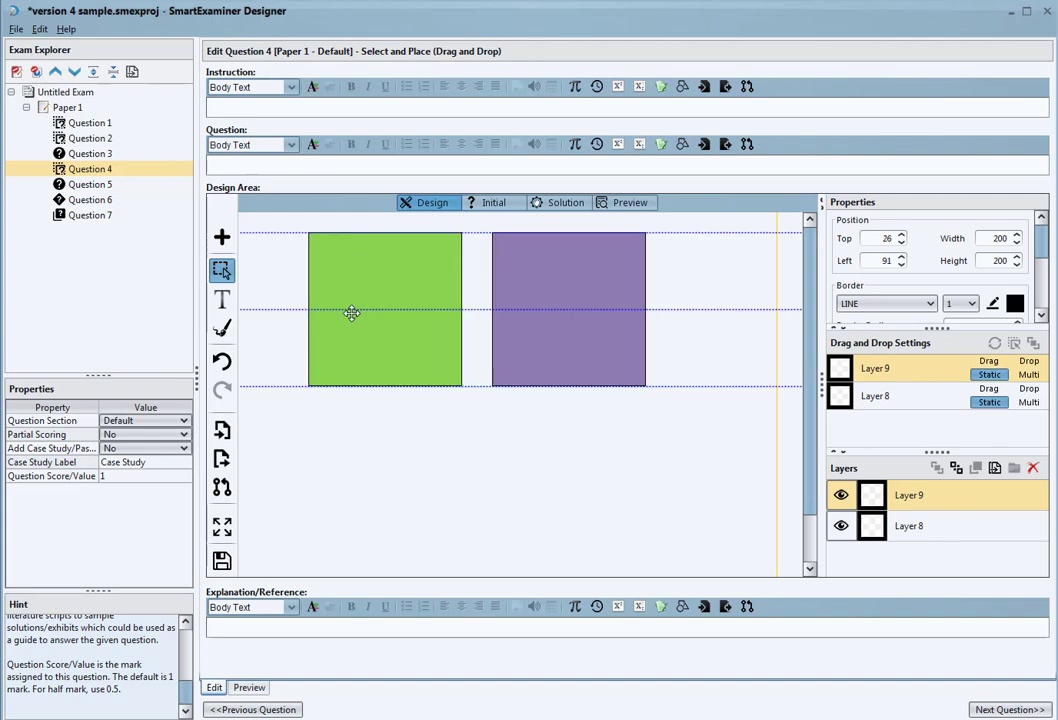
Set the purple box to Drop with Multi and the green box to Drag, and automatically resize the purple drop box to 222 by 222
{"action": "left_click", "coordinate": [514, 298]}
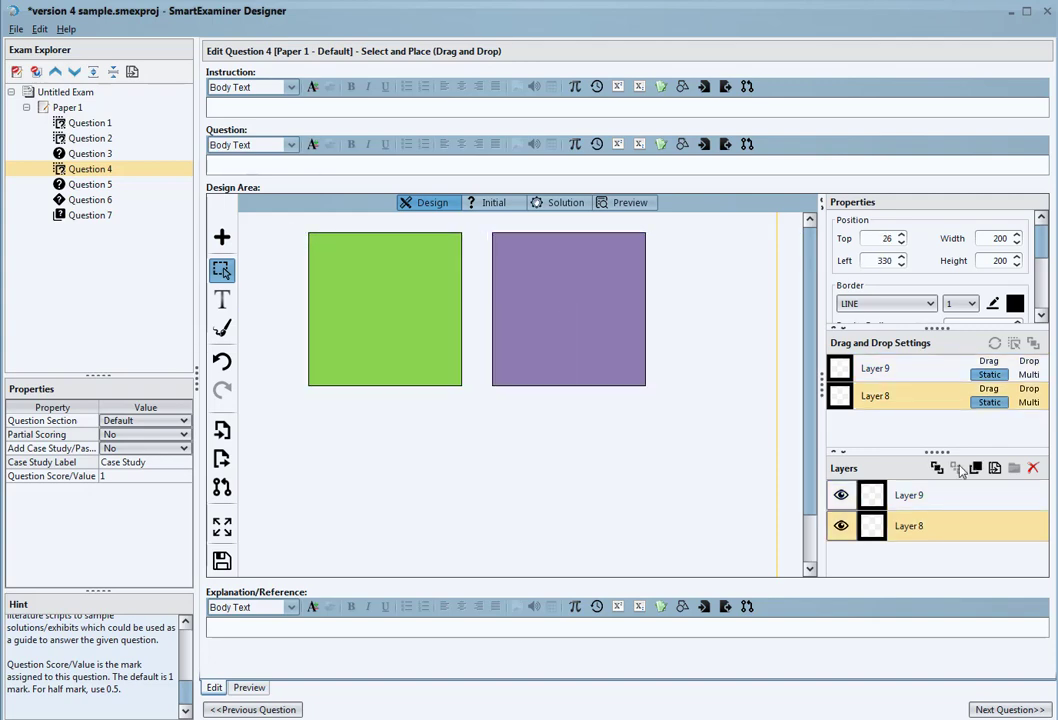
{"action": "left_click", "coordinate": [1028, 389]}
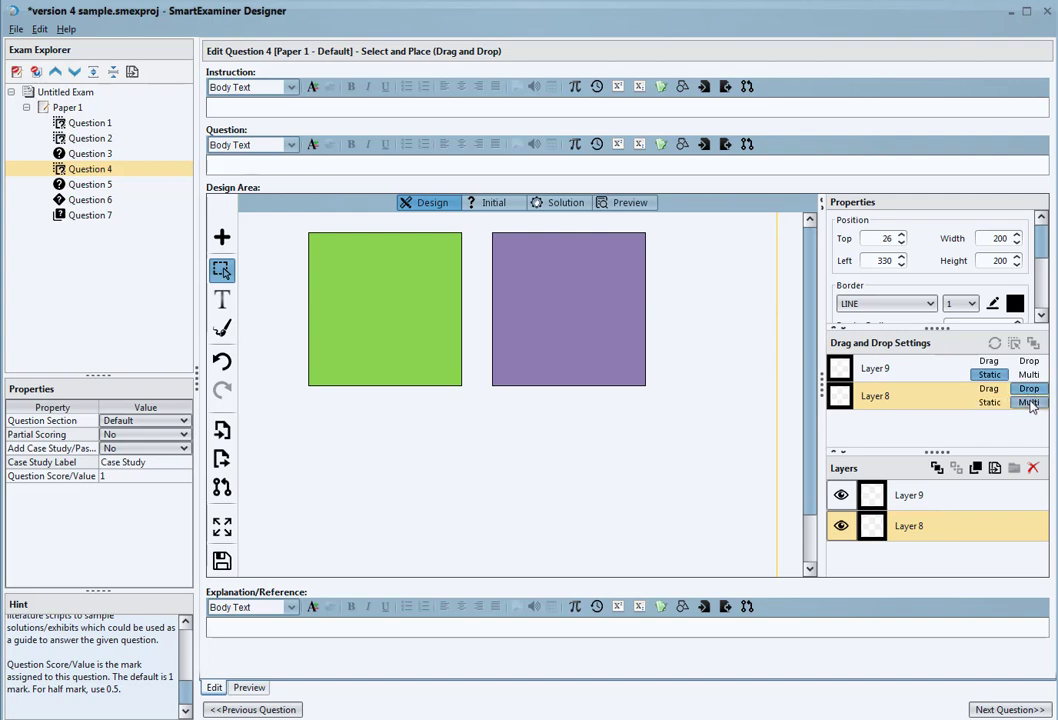
{"action": "left_click", "coordinate": [988, 362]}
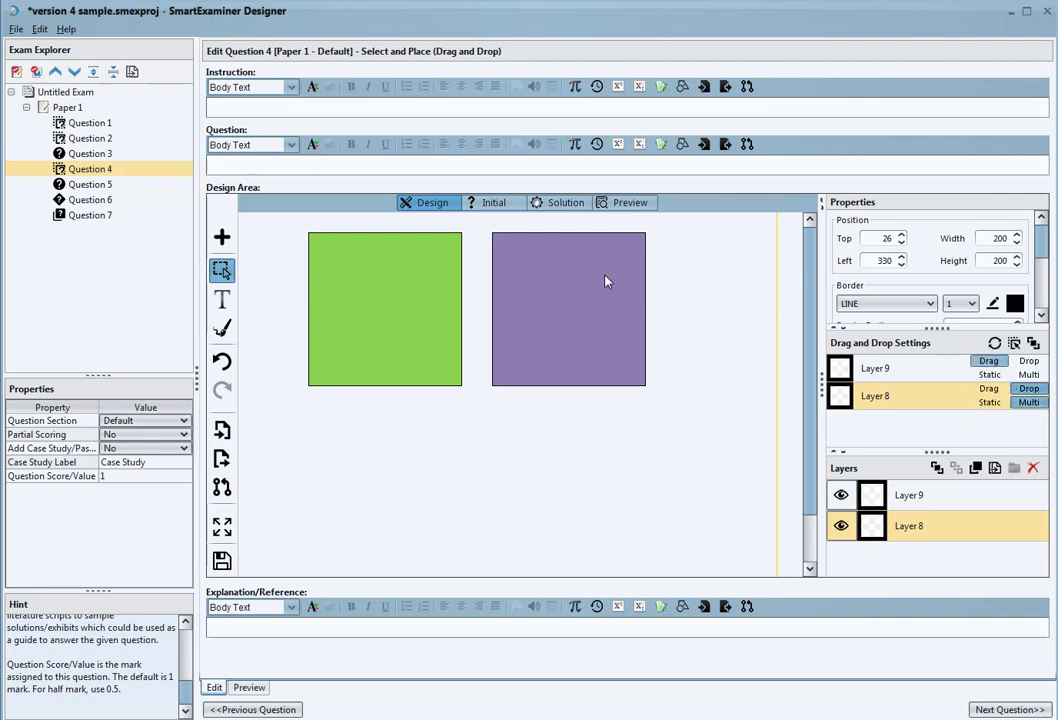
{"action": "left_click", "coordinate": [1014, 343]}
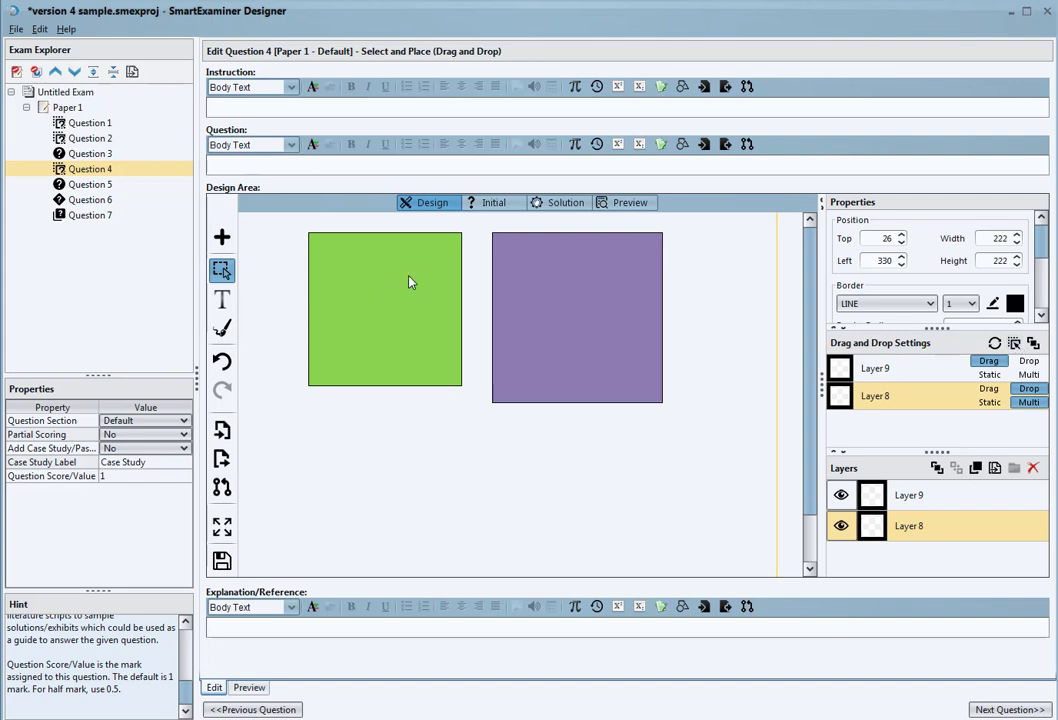
Check the Preview, and in the Solution view place the green box inside the purple box
{"action": "left_click", "coordinate": [628, 203]}
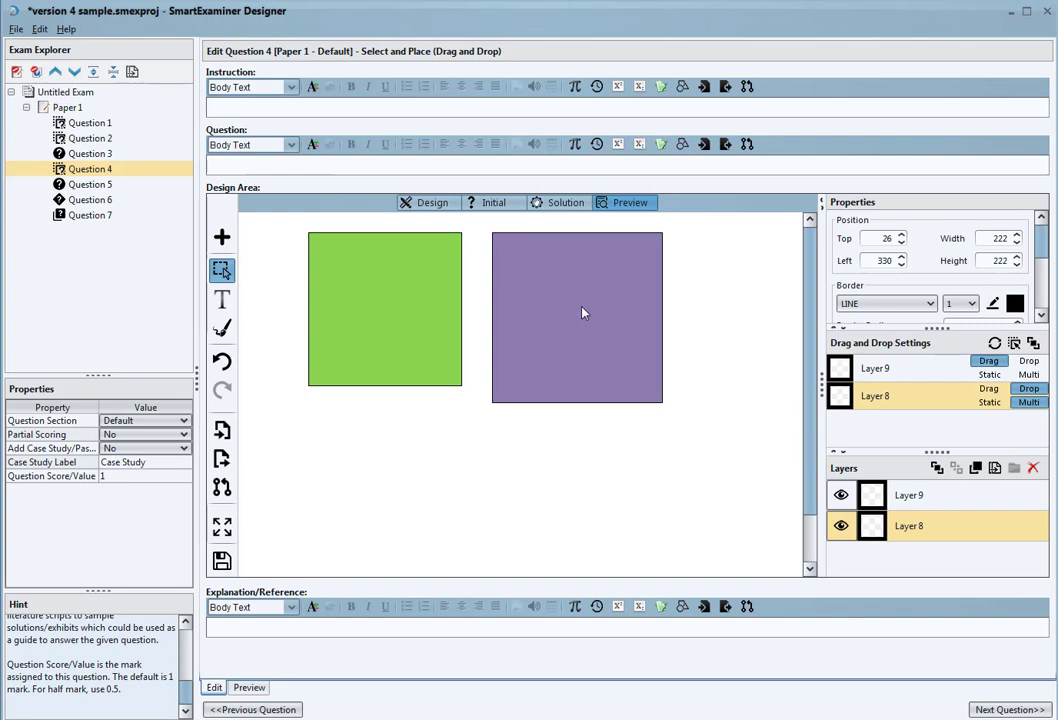
{"action": "left_click", "coordinate": [558, 203]}
{"action": "left_click_drag", "start_coordinate": [416, 301], "coordinate": [575, 310]}
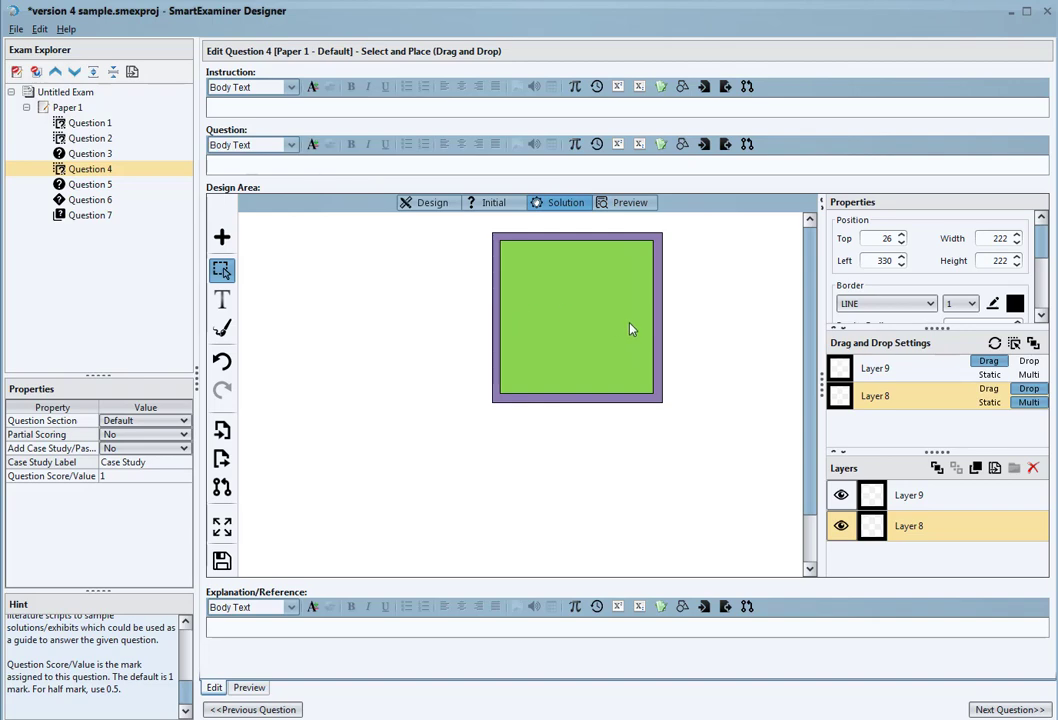
Enable Multi for the green Drag box, and check the Design view and the green copy placed in the Solution view
{"action": "left_click", "coordinate": [1030, 374]}
{"action": "left_click", "coordinate": [427, 205]}
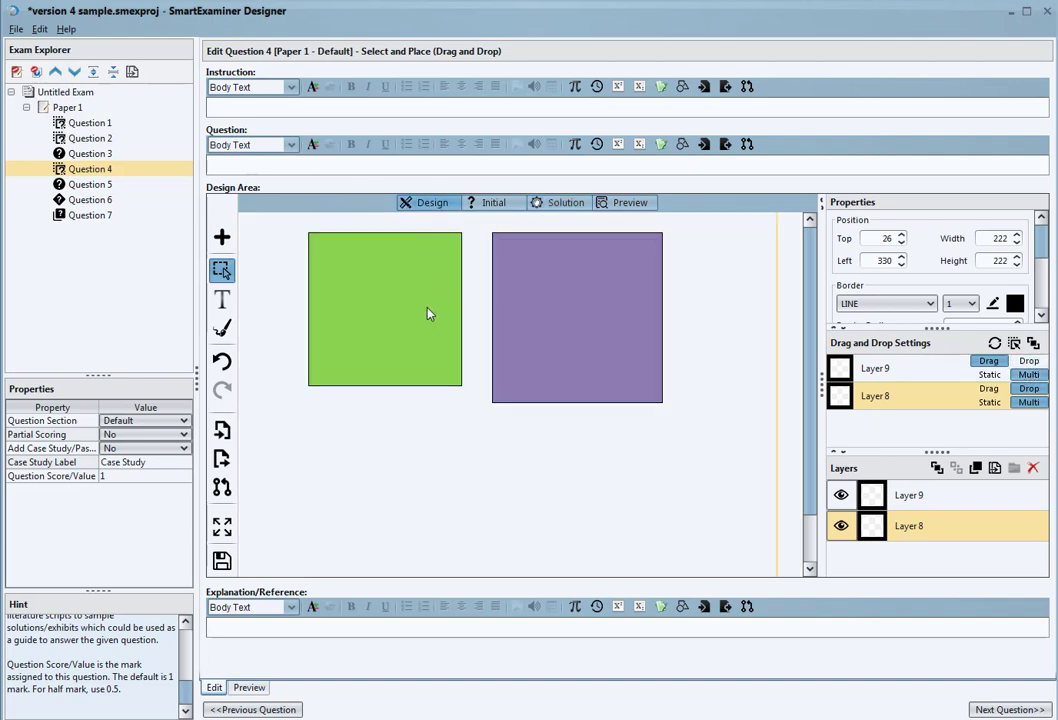
{"action": "left_click", "coordinate": [561, 204]}
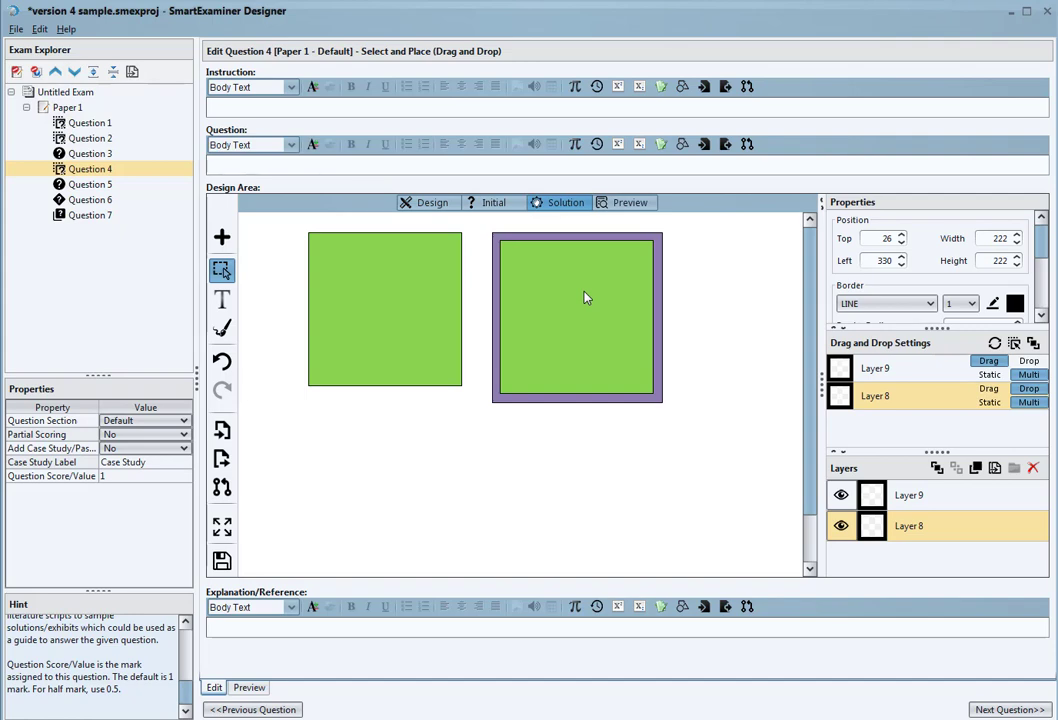
Test placing several green copies in the purple box in the Preview, and compare with the Solution placement and the Question Score/Value
{"action": "left_click", "coordinate": [628, 203]}
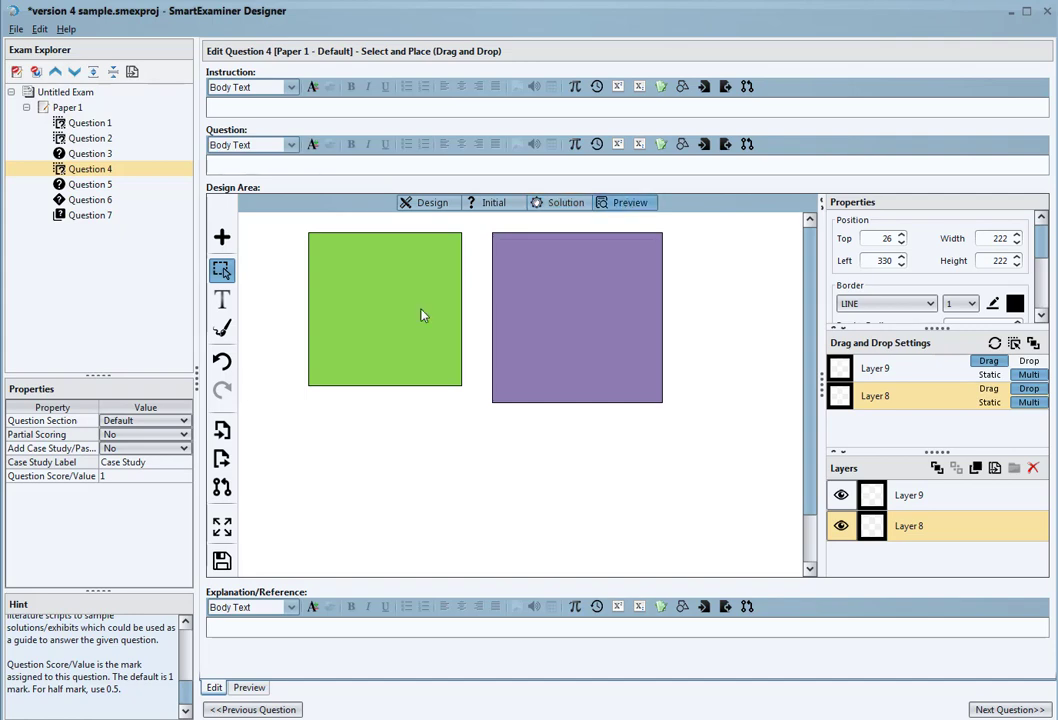
{"action": "left_click_drag", "start_coordinate": [394, 309], "coordinate": [543, 307]}
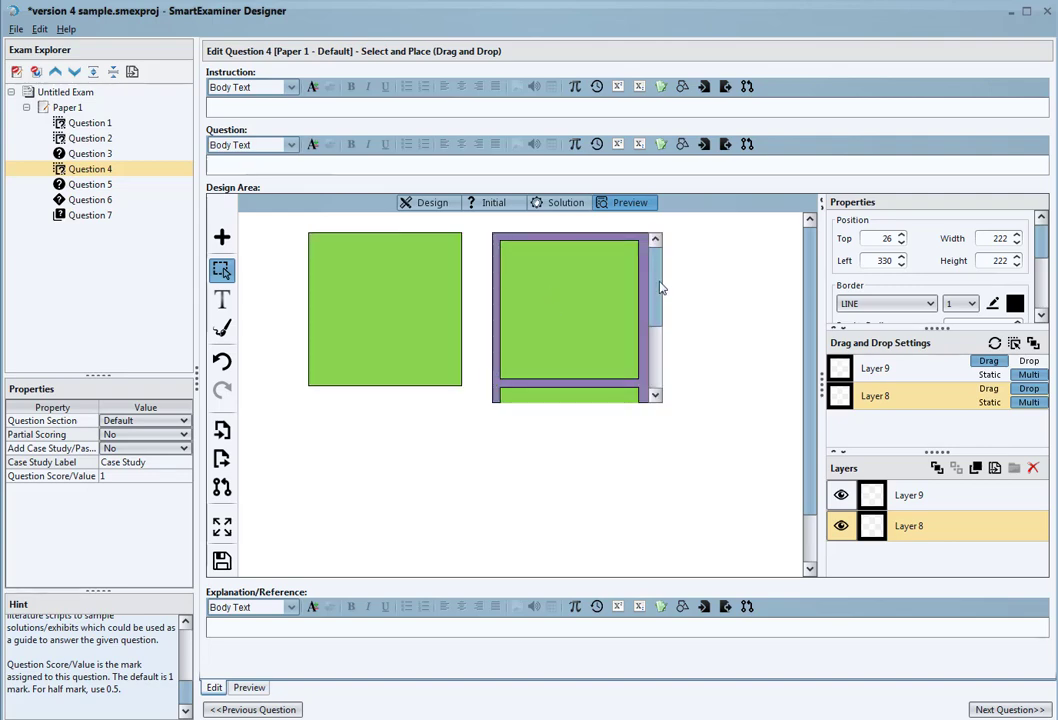
{"action": "left_click", "coordinate": [563, 203]}
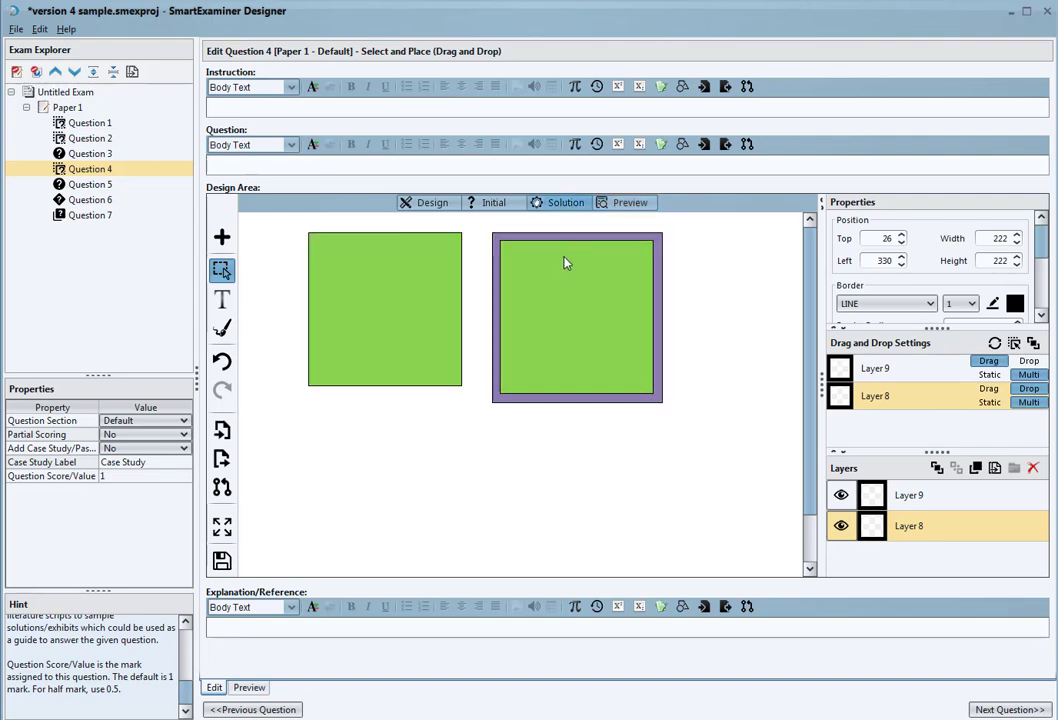
{"action": "left_click", "coordinate": [628, 203]}
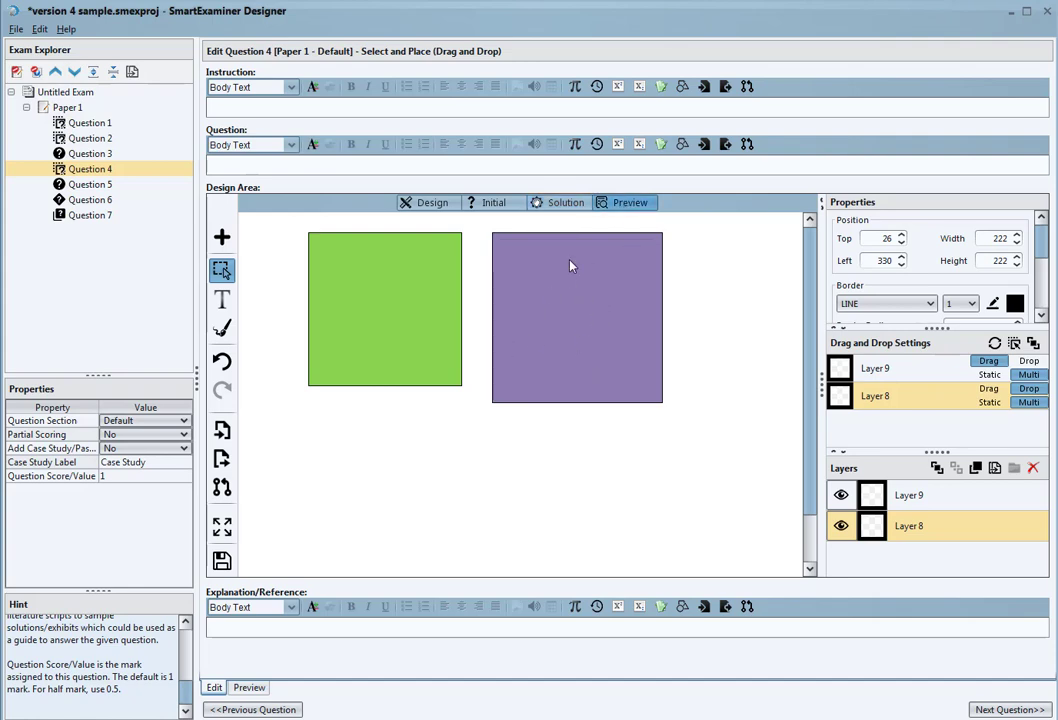
{"action": "left_click_drag", "start_coordinate": [385, 308], "coordinate": [567, 309]}
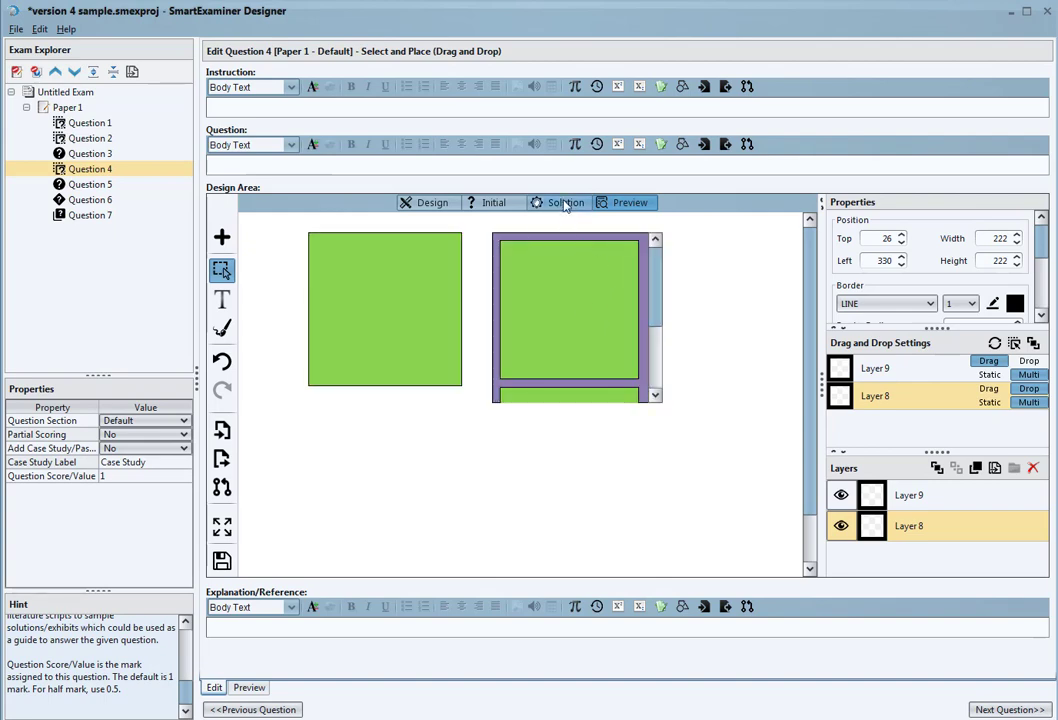
{"action": "mouse_move", "coordinate": [655, 281]}
{"action": "left_mouse_down"}
{"action": "mouse_move", "coordinate": [658, 358]}
{"action": "mouse_move", "coordinate": [656, 278]}
{"action": "left_mouse_up"}
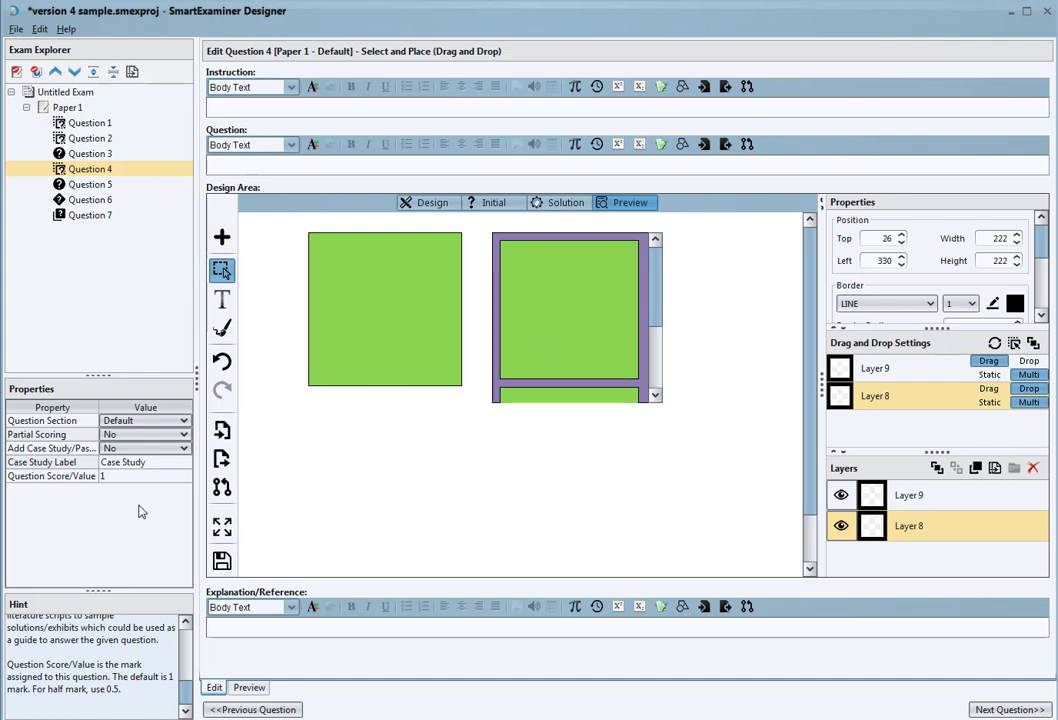
{"action": "left_click", "coordinate": [120, 477]}
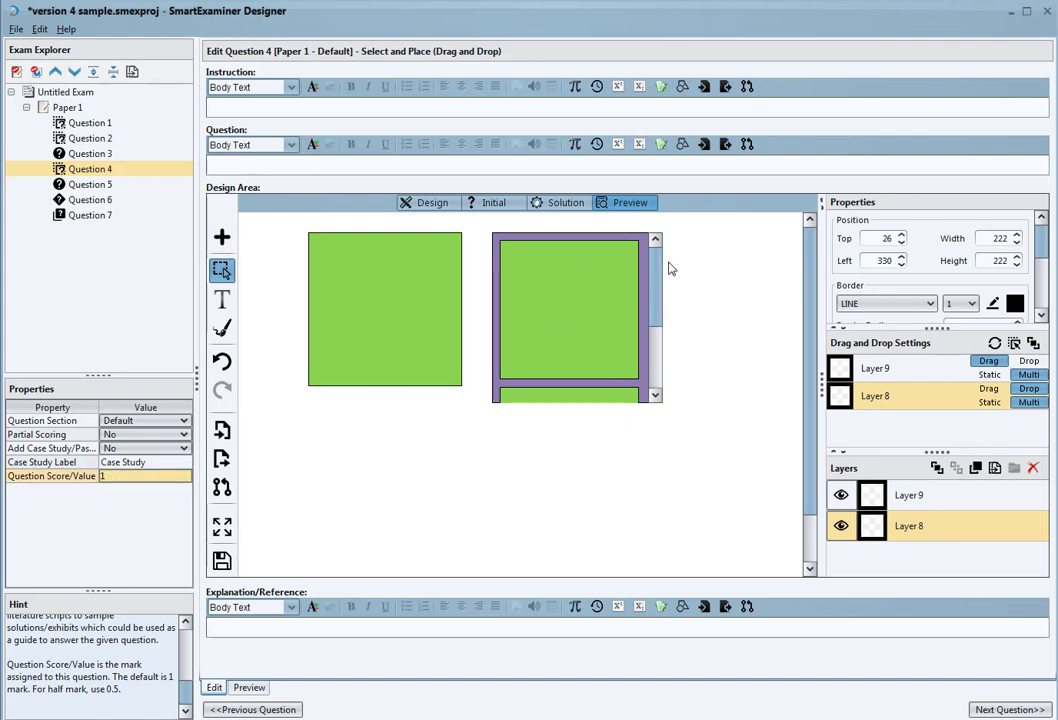
{"action": "mouse_move", "coordinate": [658, 291]}
{"action": "left_mouse_down"}
{"action": "mouse_move", "coordinate": [658, 310]}
{"action": "mouse_move", "coordinate": [658, 276]}
{"action": "left_mouse_up"}
{"action": "left_click", "coordinate": [560, 203]}
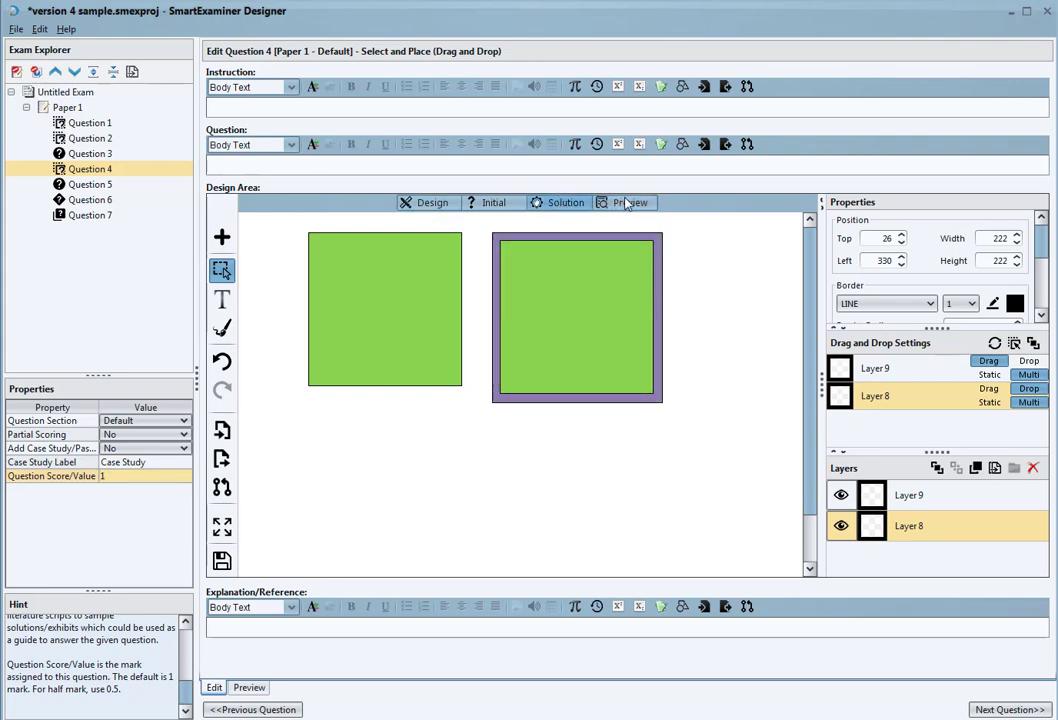
{"action": "left_click", "coordinate": [628, 205]}
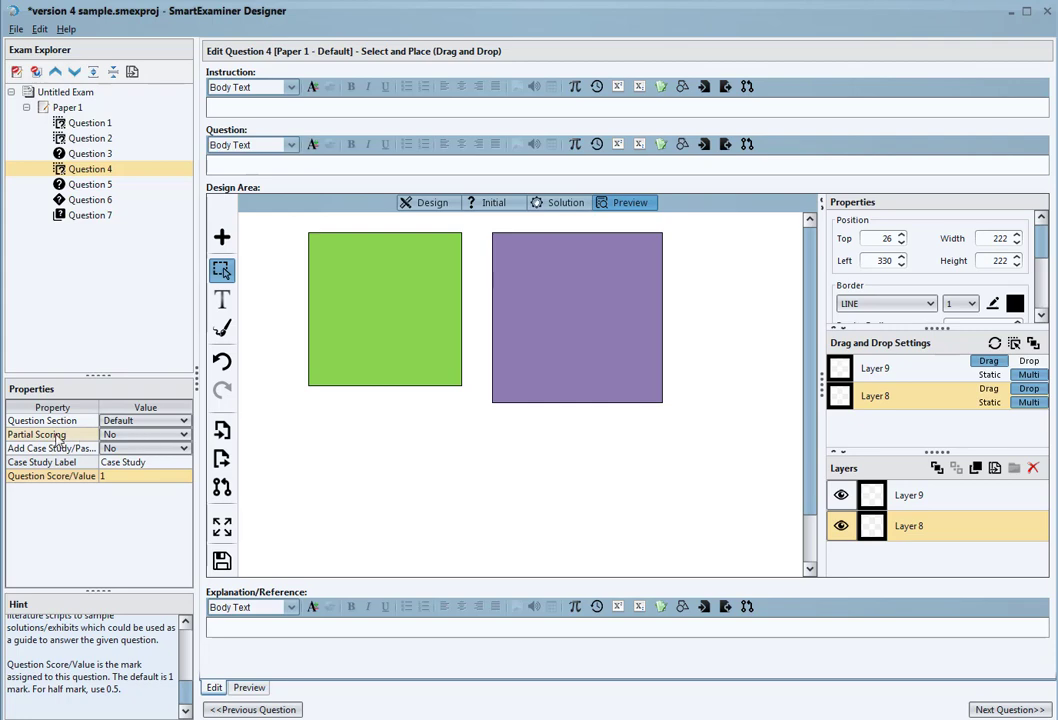
Set Partial Scoring to Yes for Question 4, and select its Question Score/Value
{"action": "left_click", "coordinate": [142, 436]}
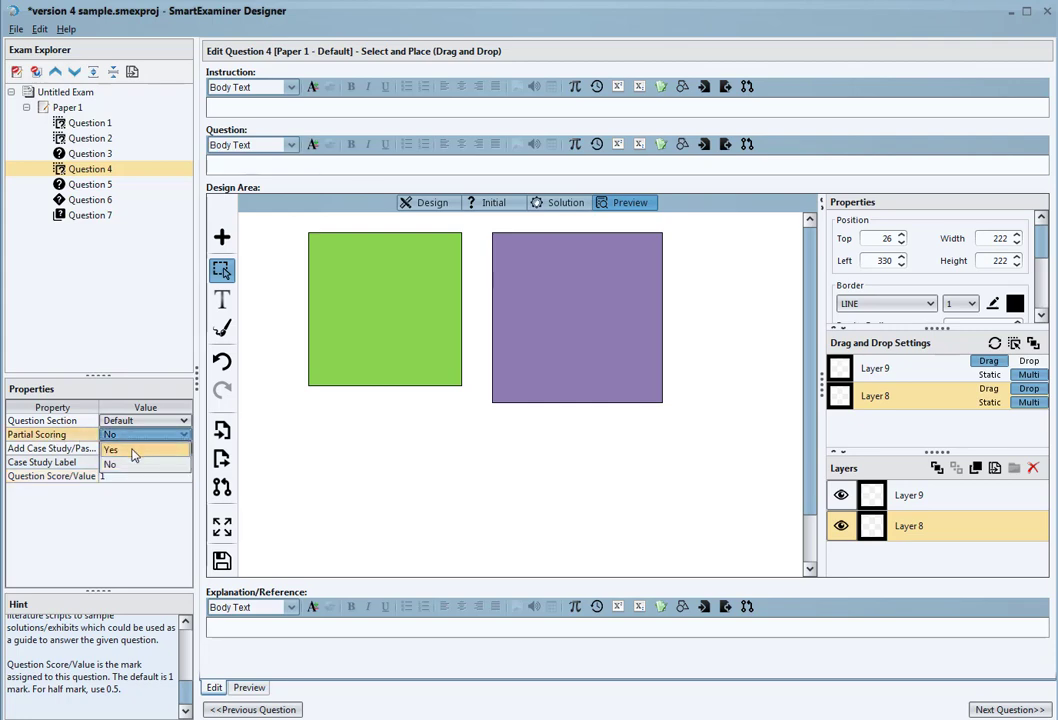
{"action": "left_click", "coordinate": [135, 450]}
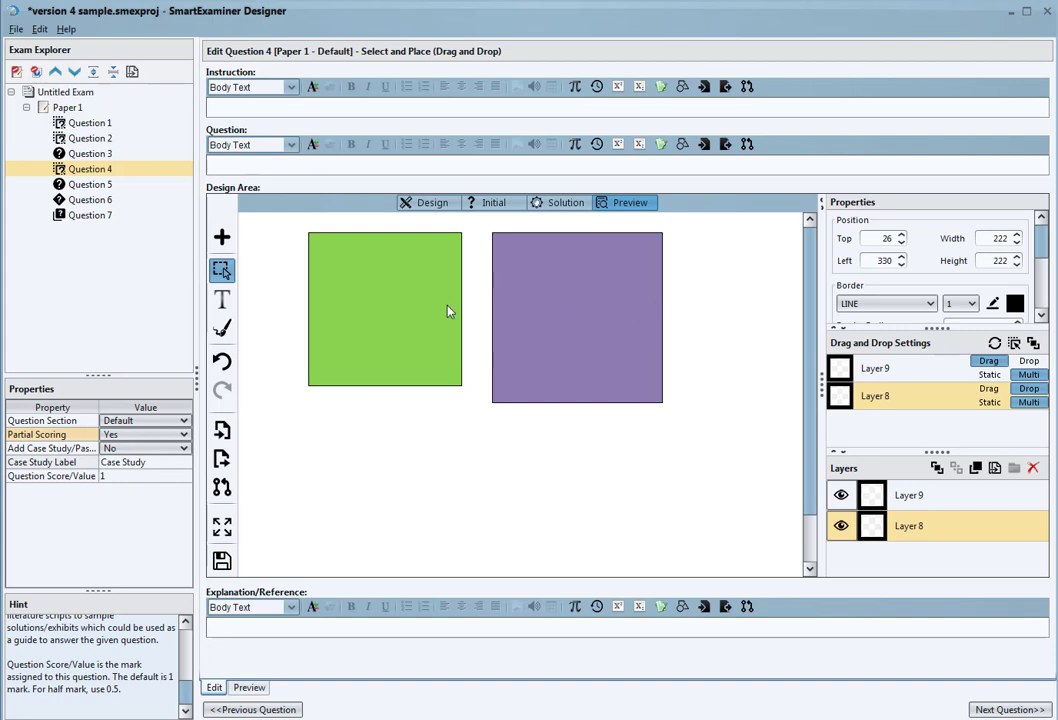
{"action": "left_click", "coordinate": [107, 478]}
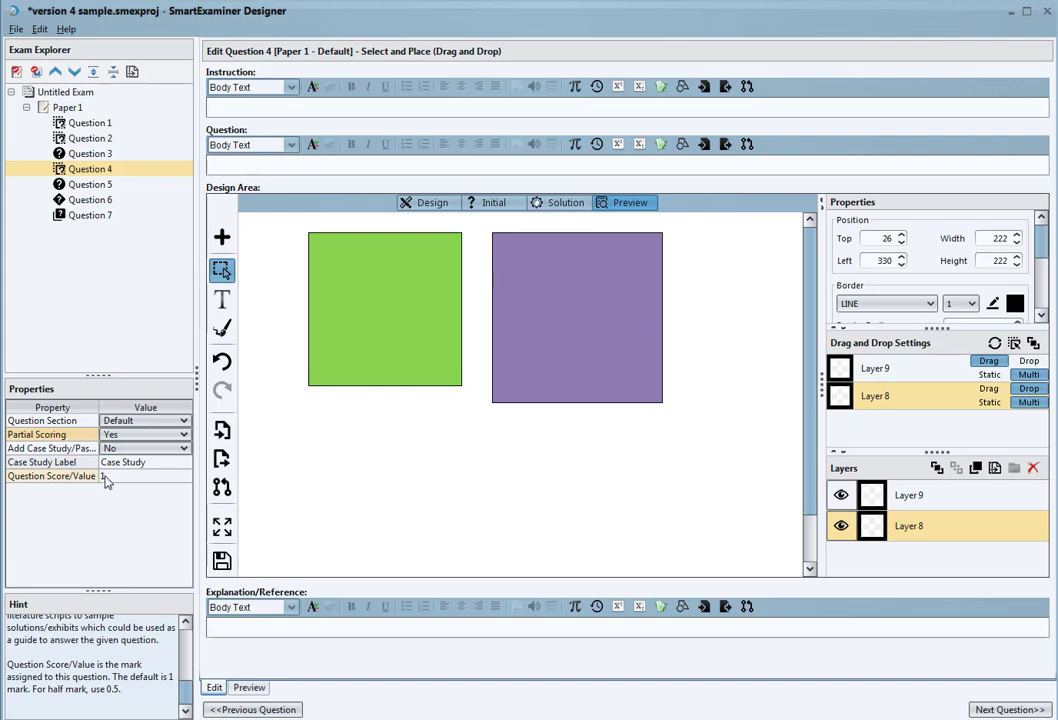